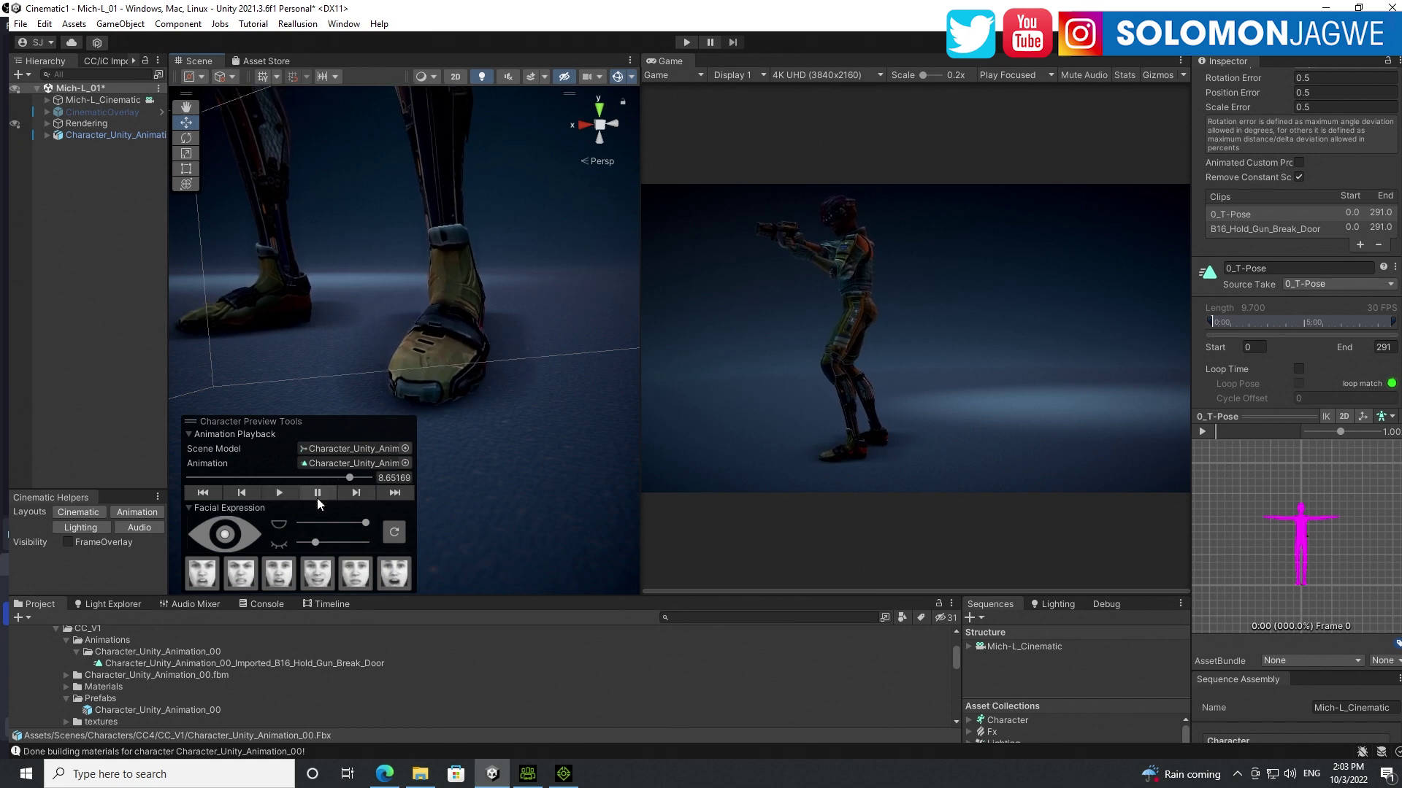
Replay the iClone gun animation from the start, pause it at frame 173, then show unity.com in Edge.
click(563, 774)
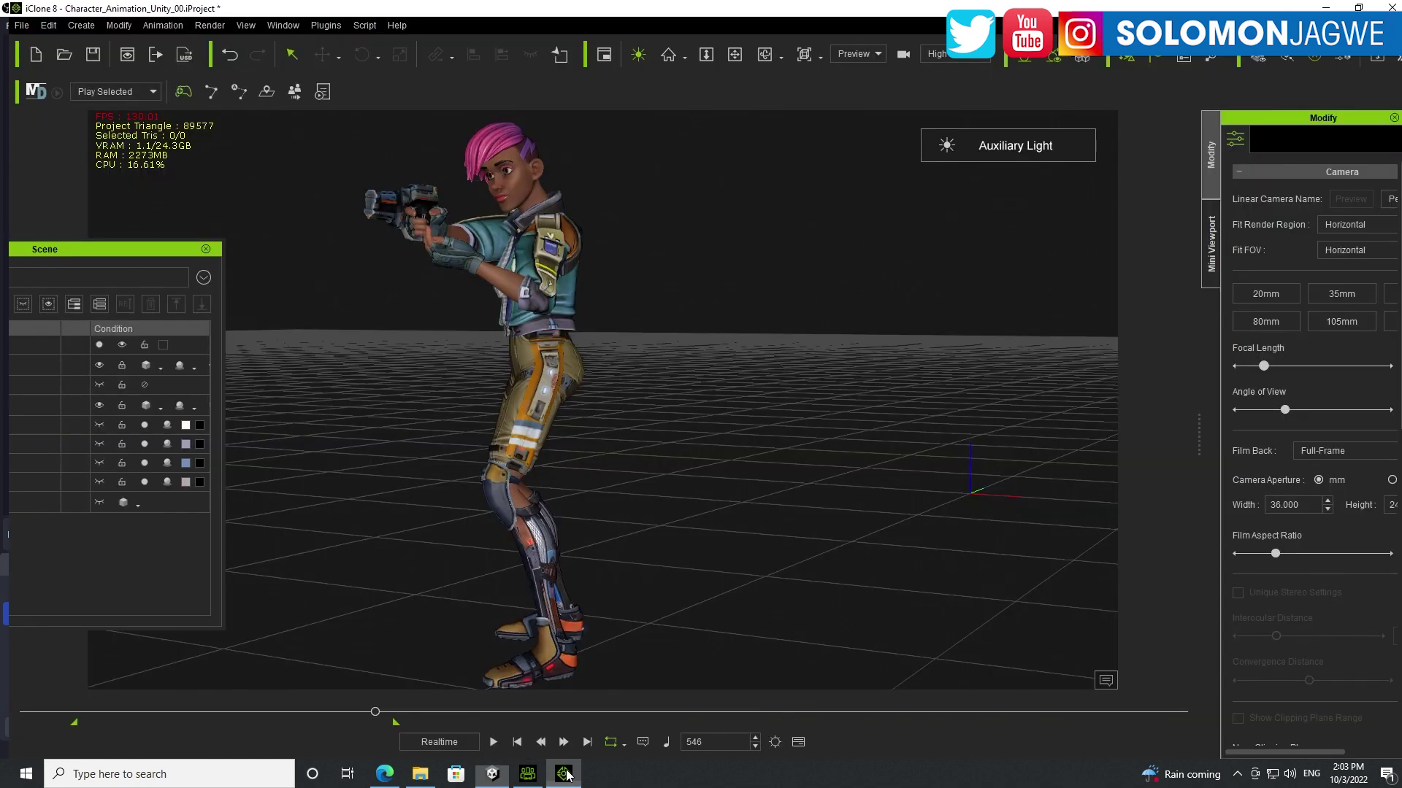
click(516, 743)
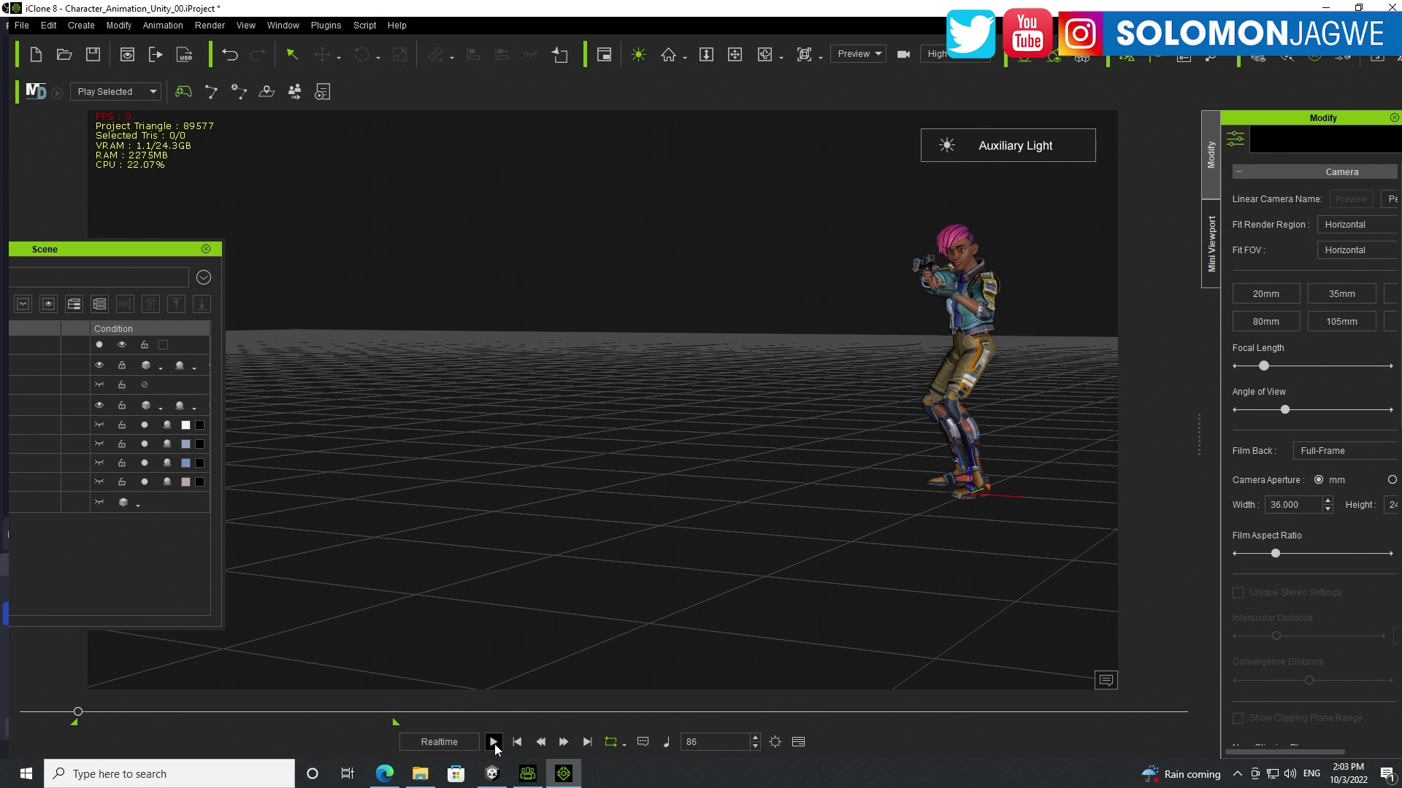
click(494, 742)
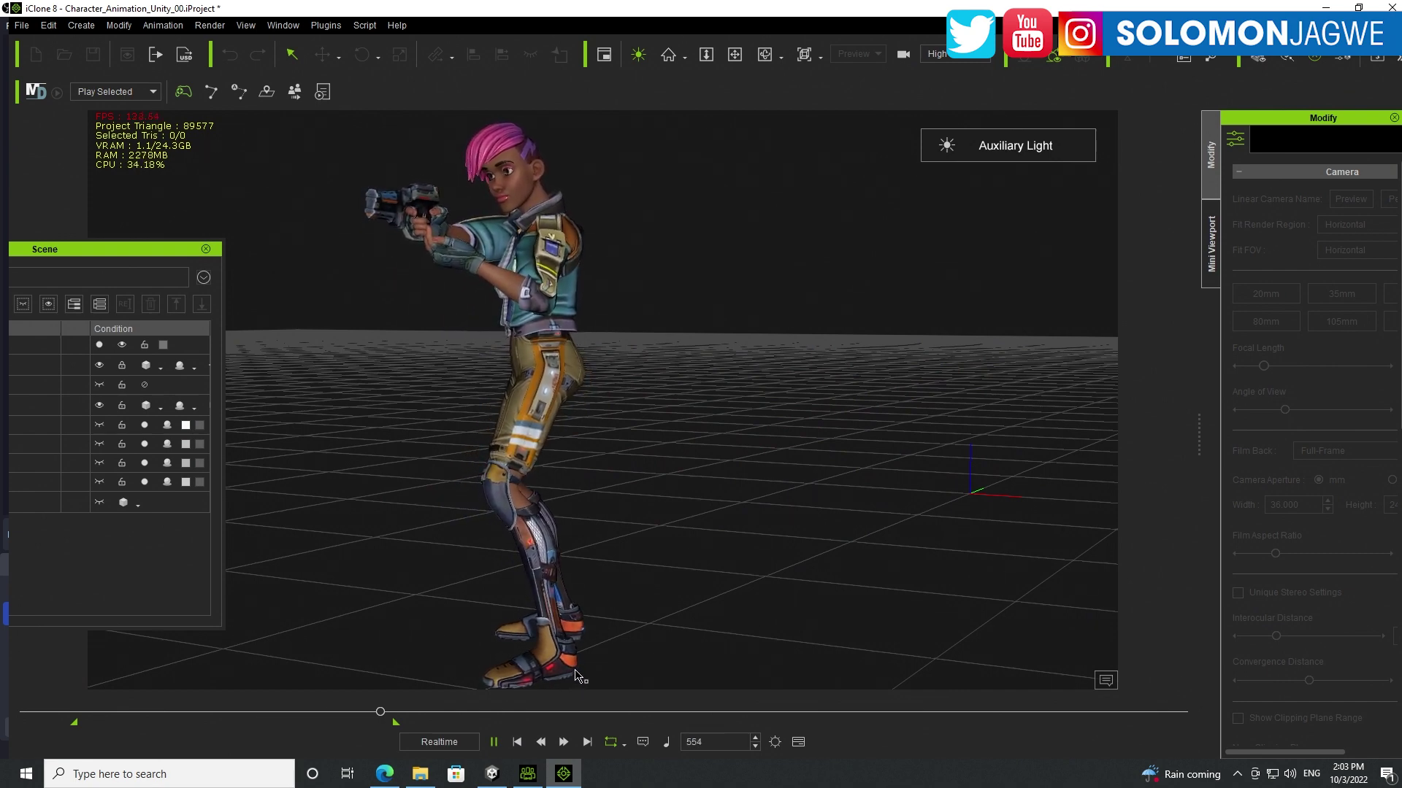
click(495, 742)
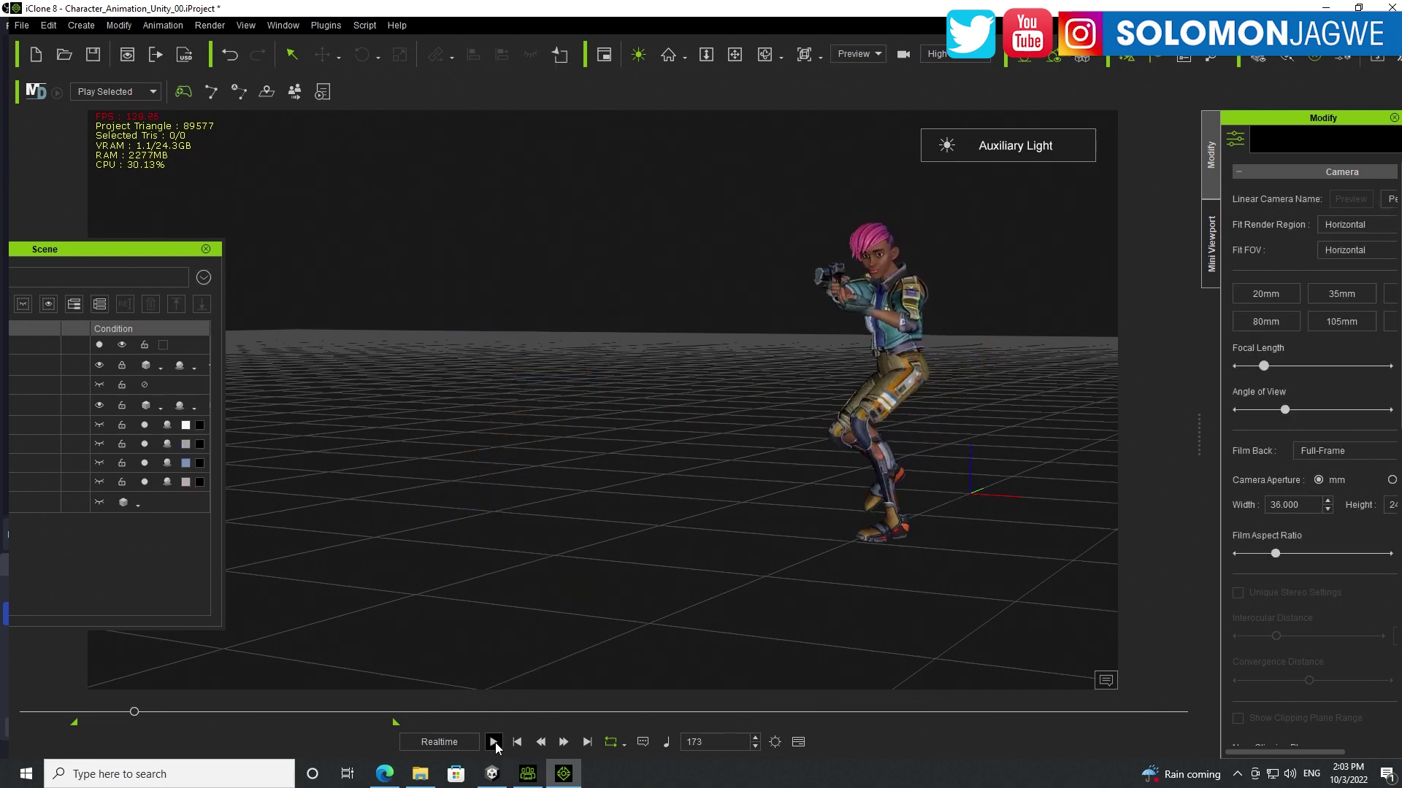
click(385, 774)
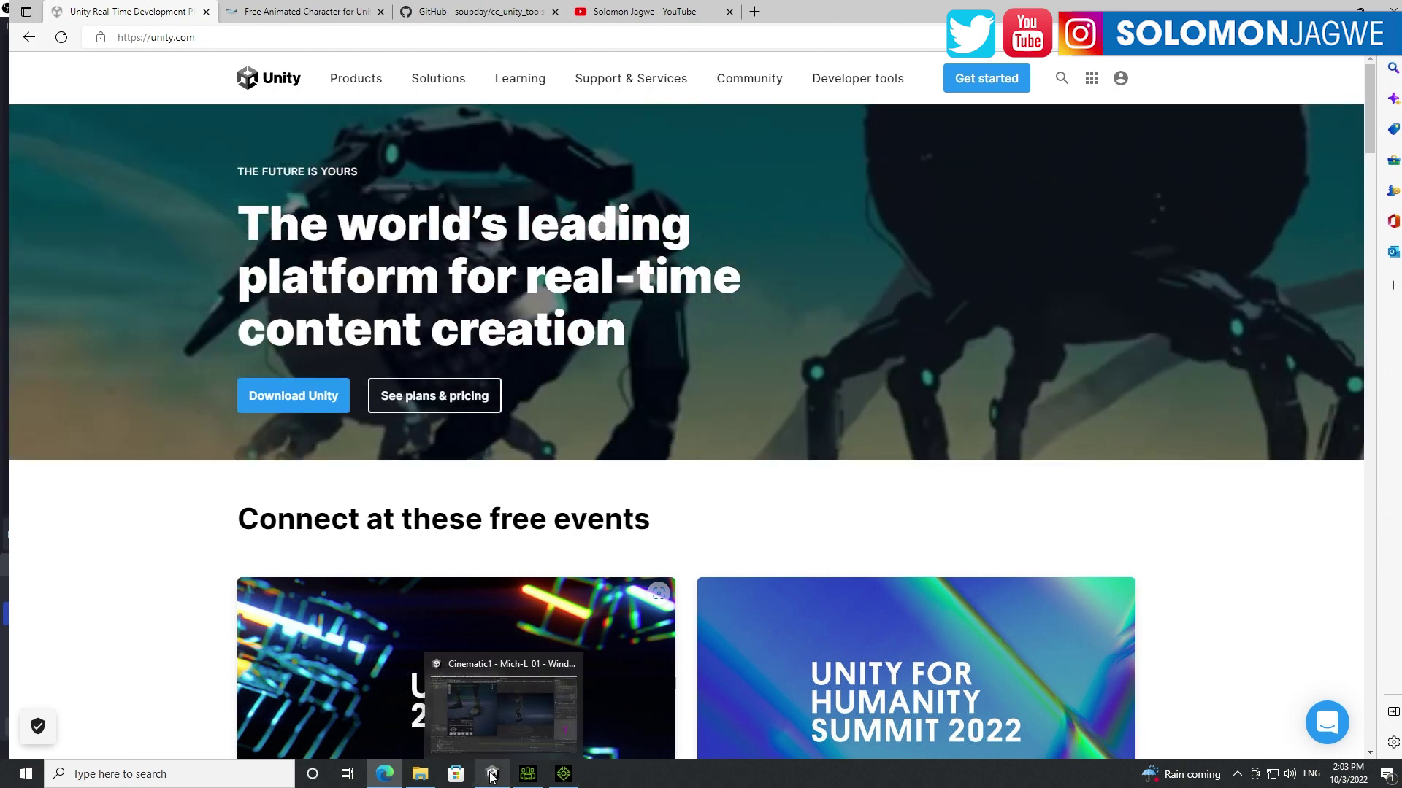
Bring the Unity editor back in front of the Edge browser.
click(492, 772)
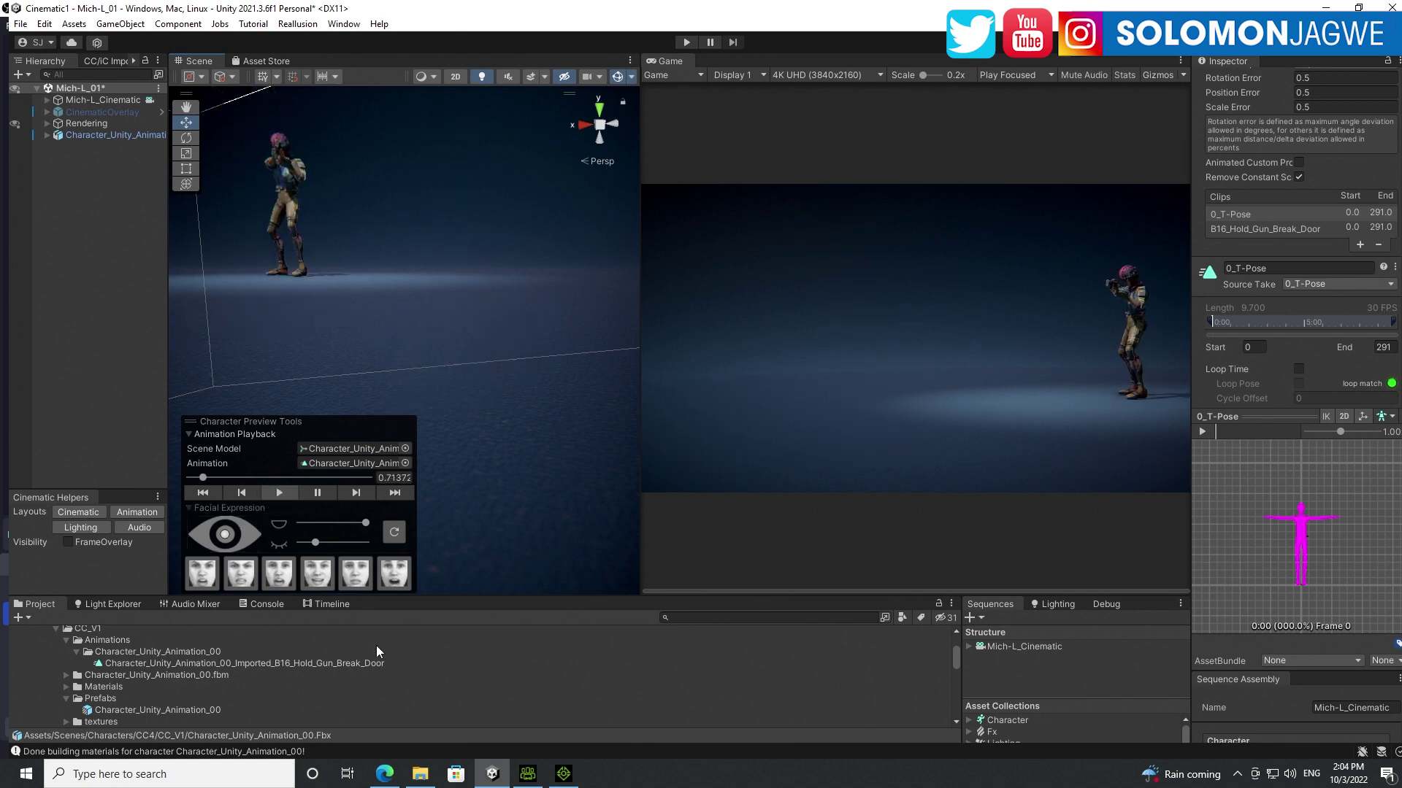
Go through Character Creator 4 back to iClone and play the gun animation again.
click(528, 774)
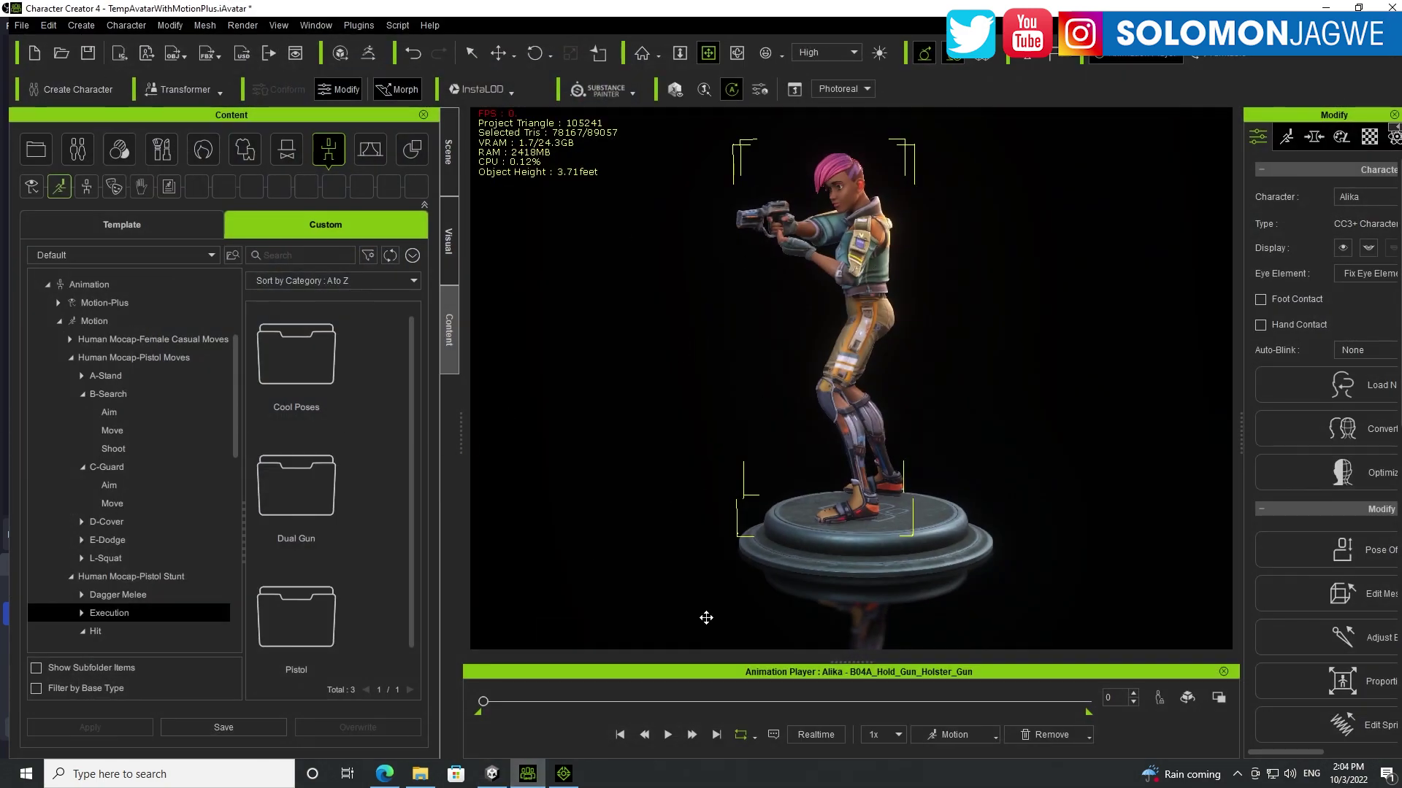
click(564, 774)
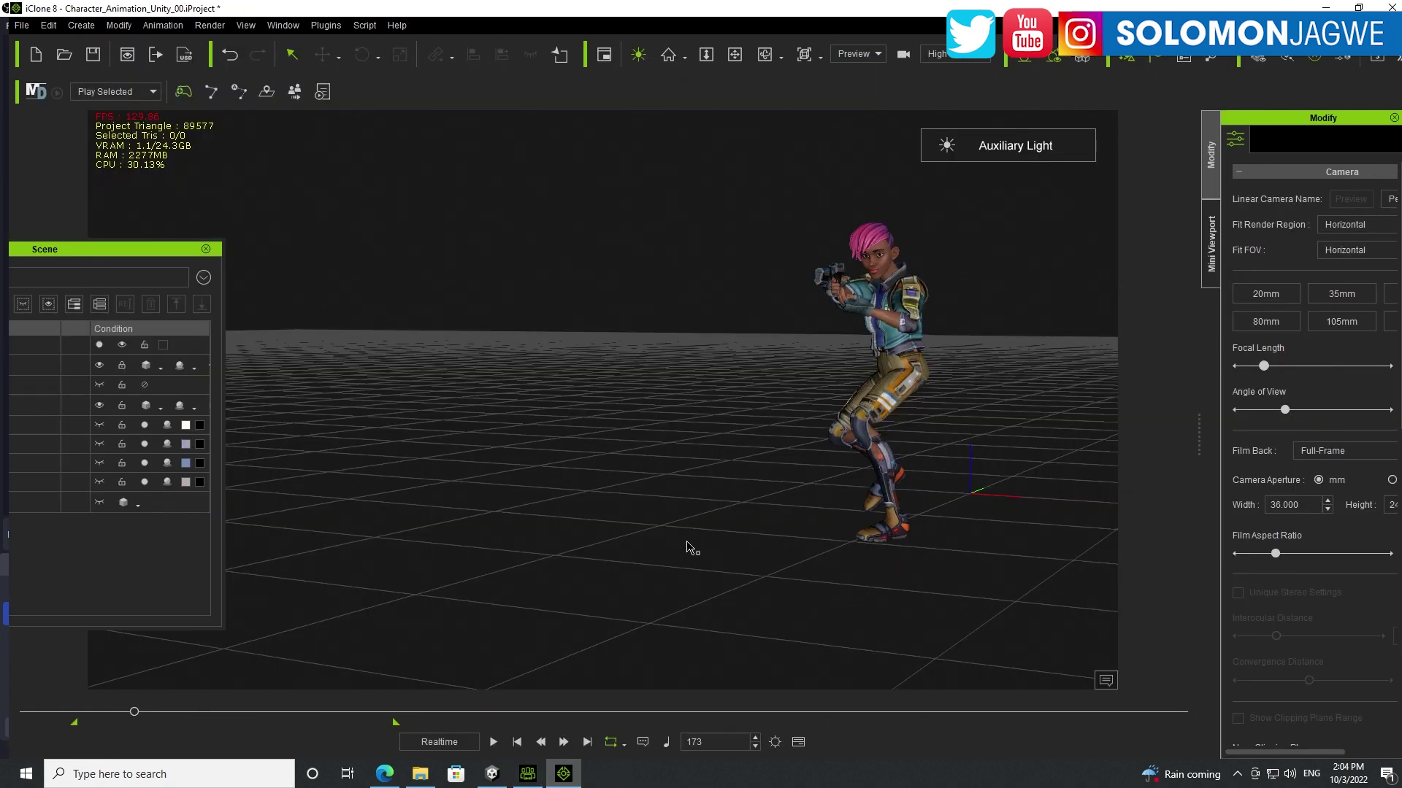
click(493, 741)
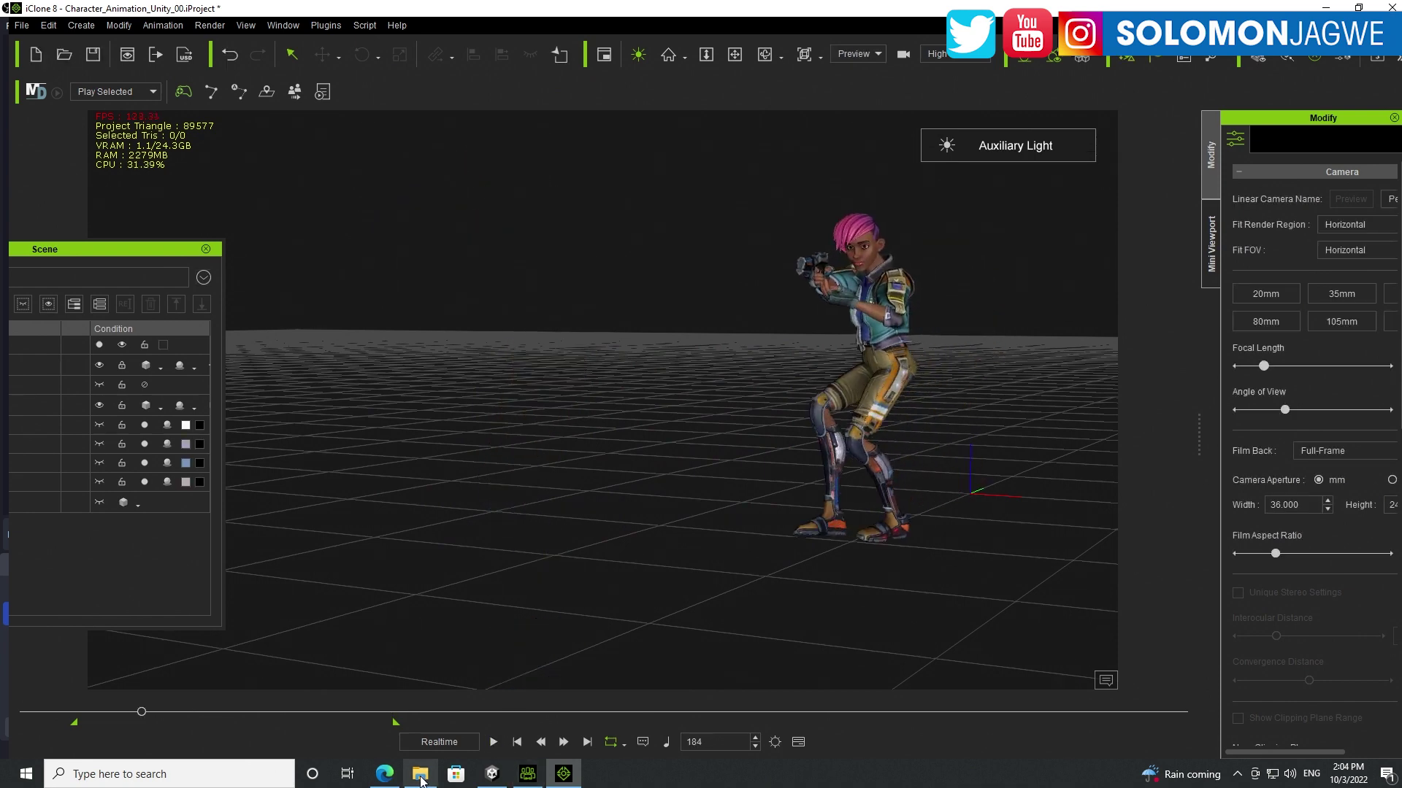
Show Reallusion's 'Free Auto Setup for Unity' page in Edge, scrolled to the top.
click(387, 772)
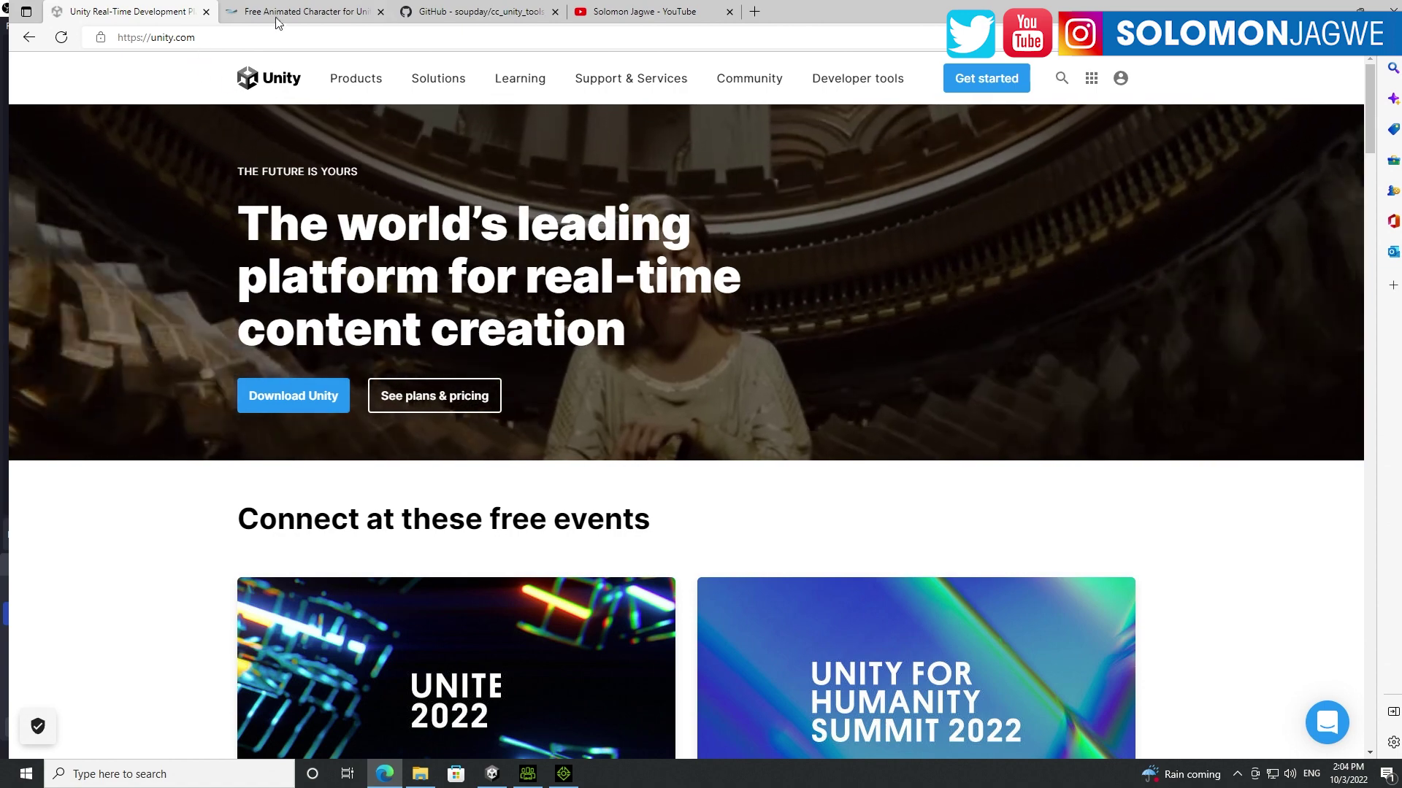
click(307, 11)
scroll(546, 259, up, 8)
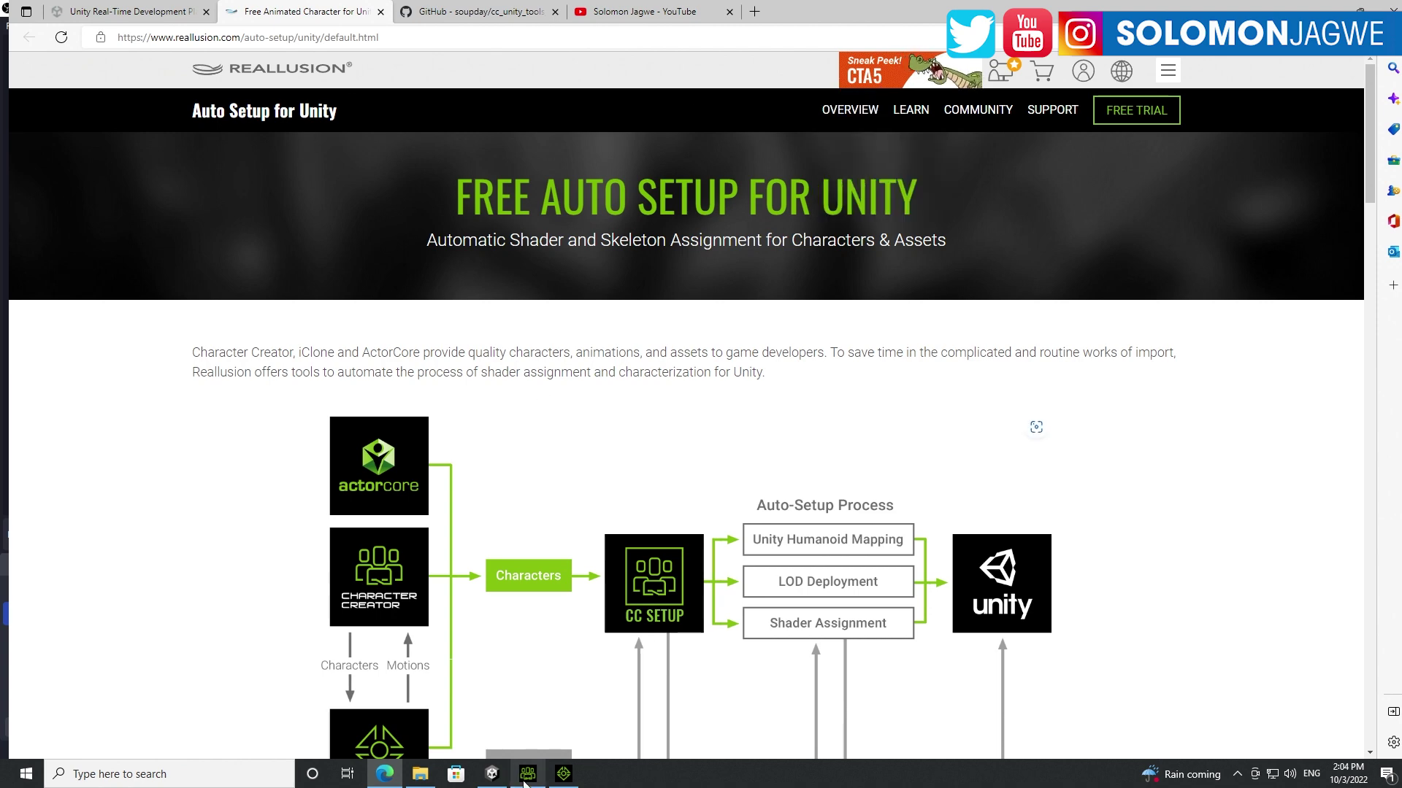
click(564, 774)
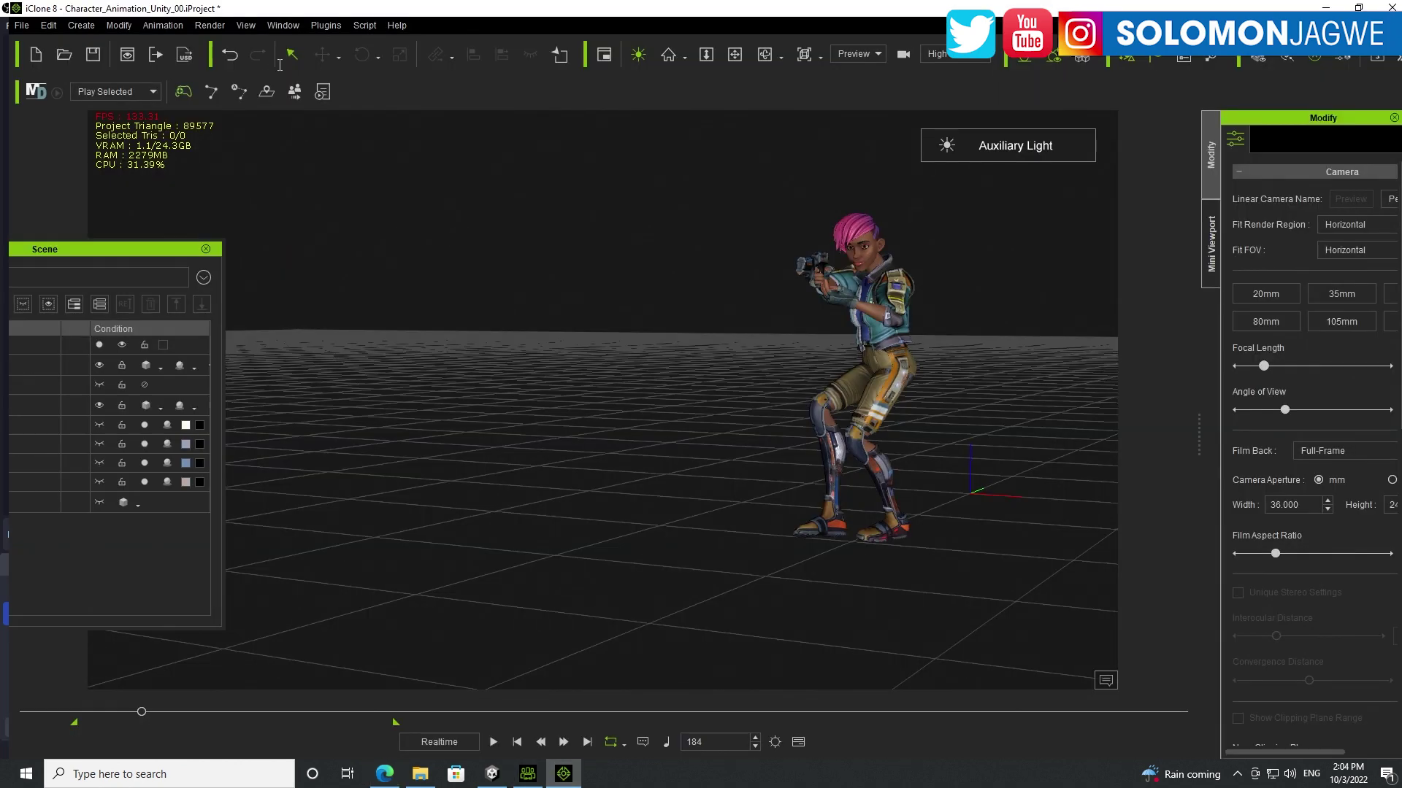
click(325, 26)
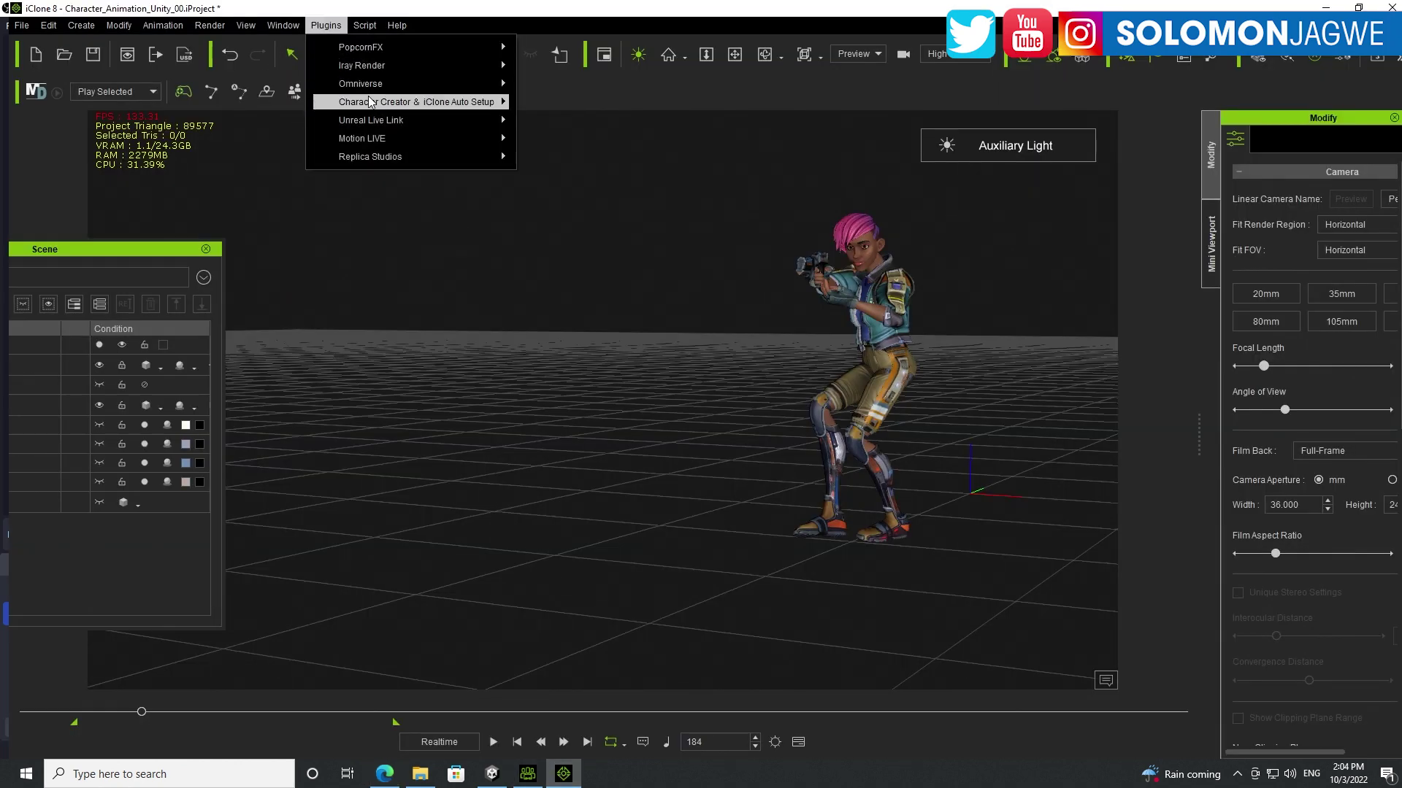
mouse_move(430, 108)
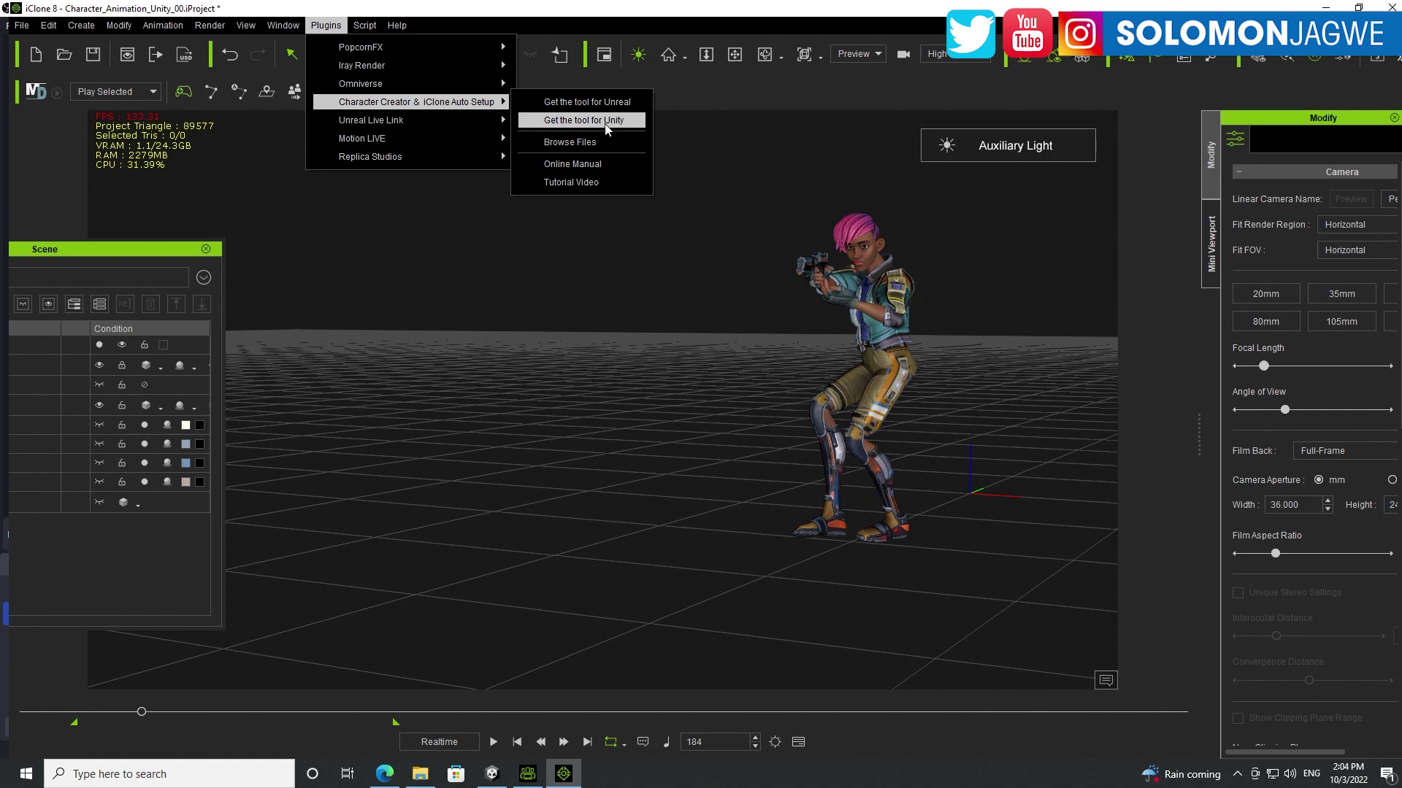
click(699, 10)
Move from the Reallusion page to the soupday/cc_unity_tools_HDRP GitHub repo and check its Code download options.
click(385, 773)
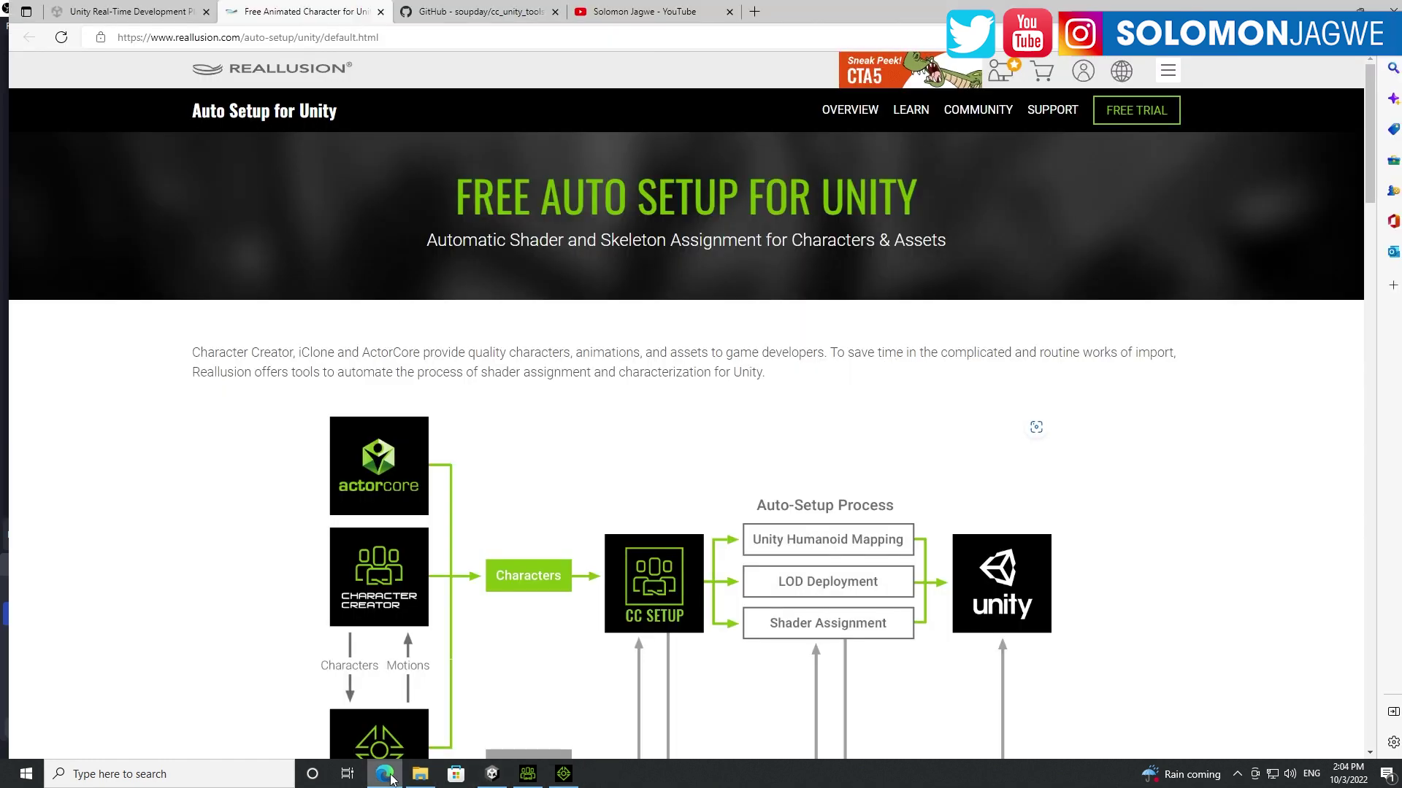
scroll(610, 576, down, 8)
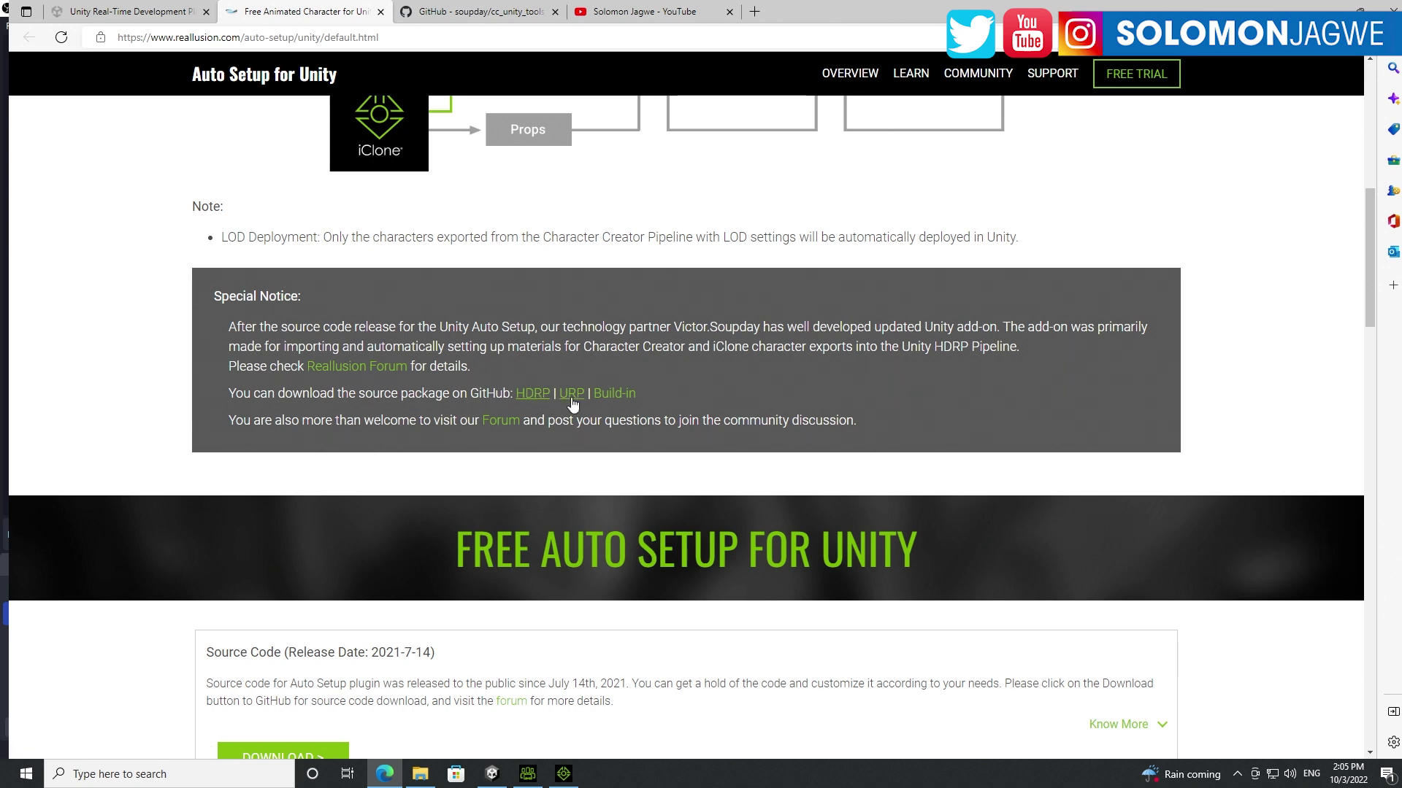
click(490, 21)
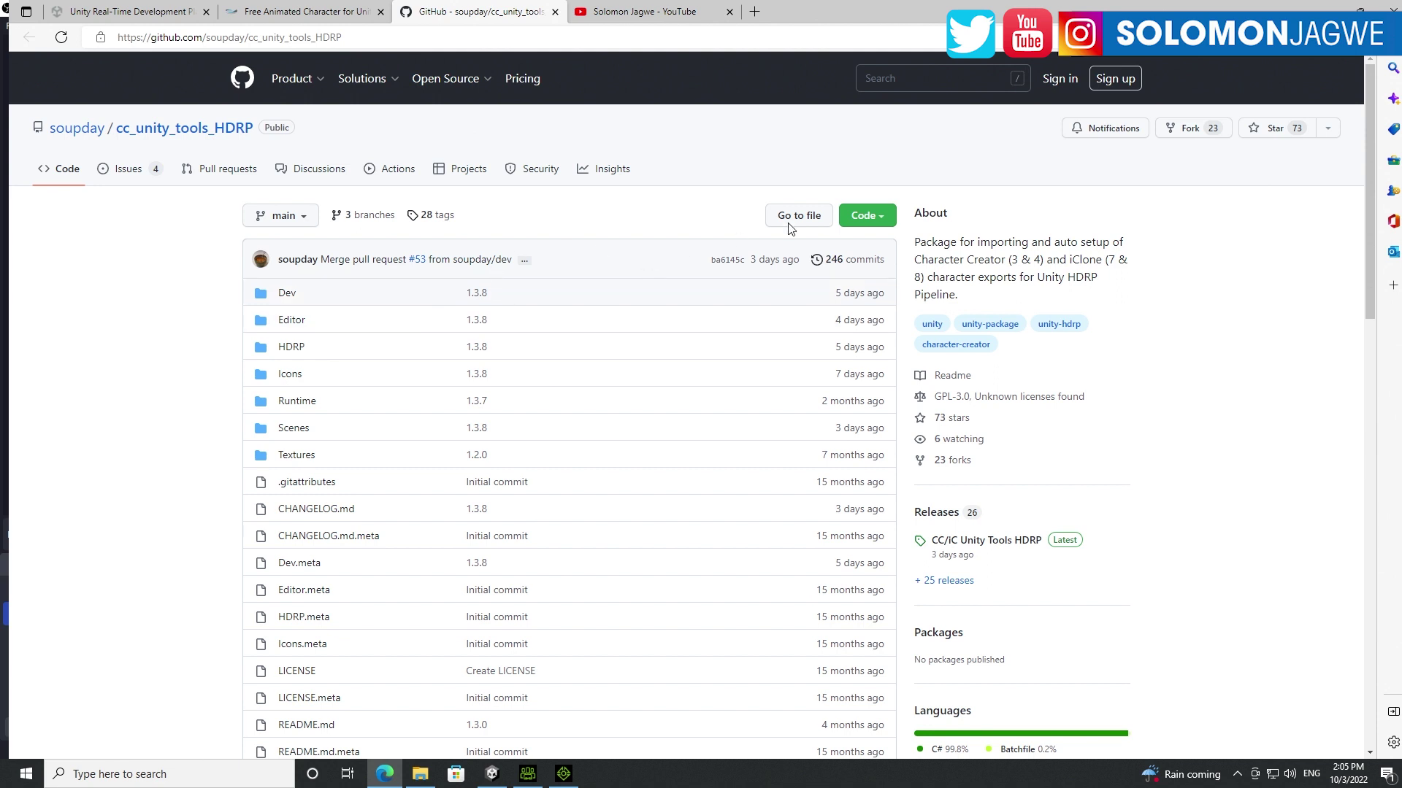
click(883, 223)
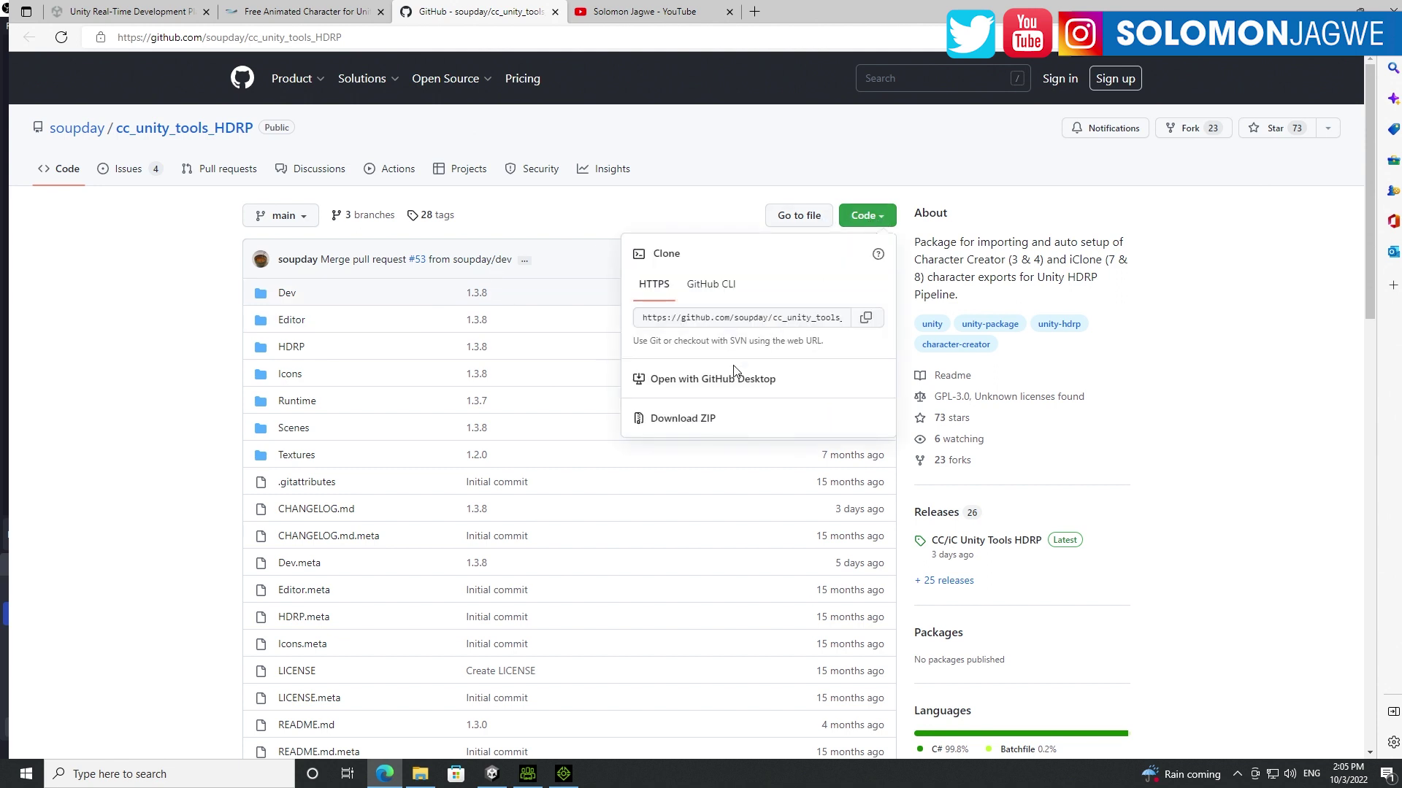
click(152, 403)
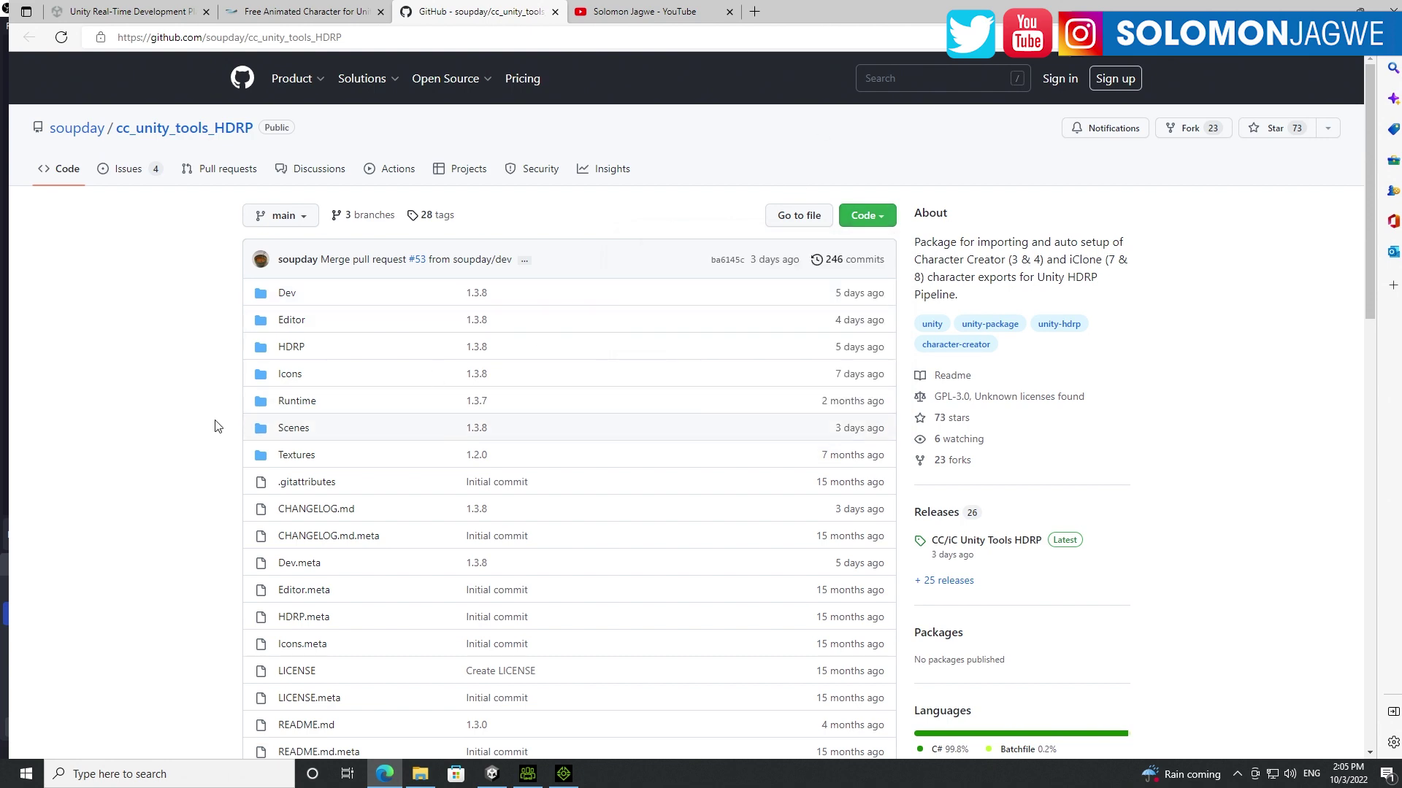
In Unity's Package Manager, check that CC/iC Unity Tools HDRP is installed at version 1.3.8.
click(492, 775)
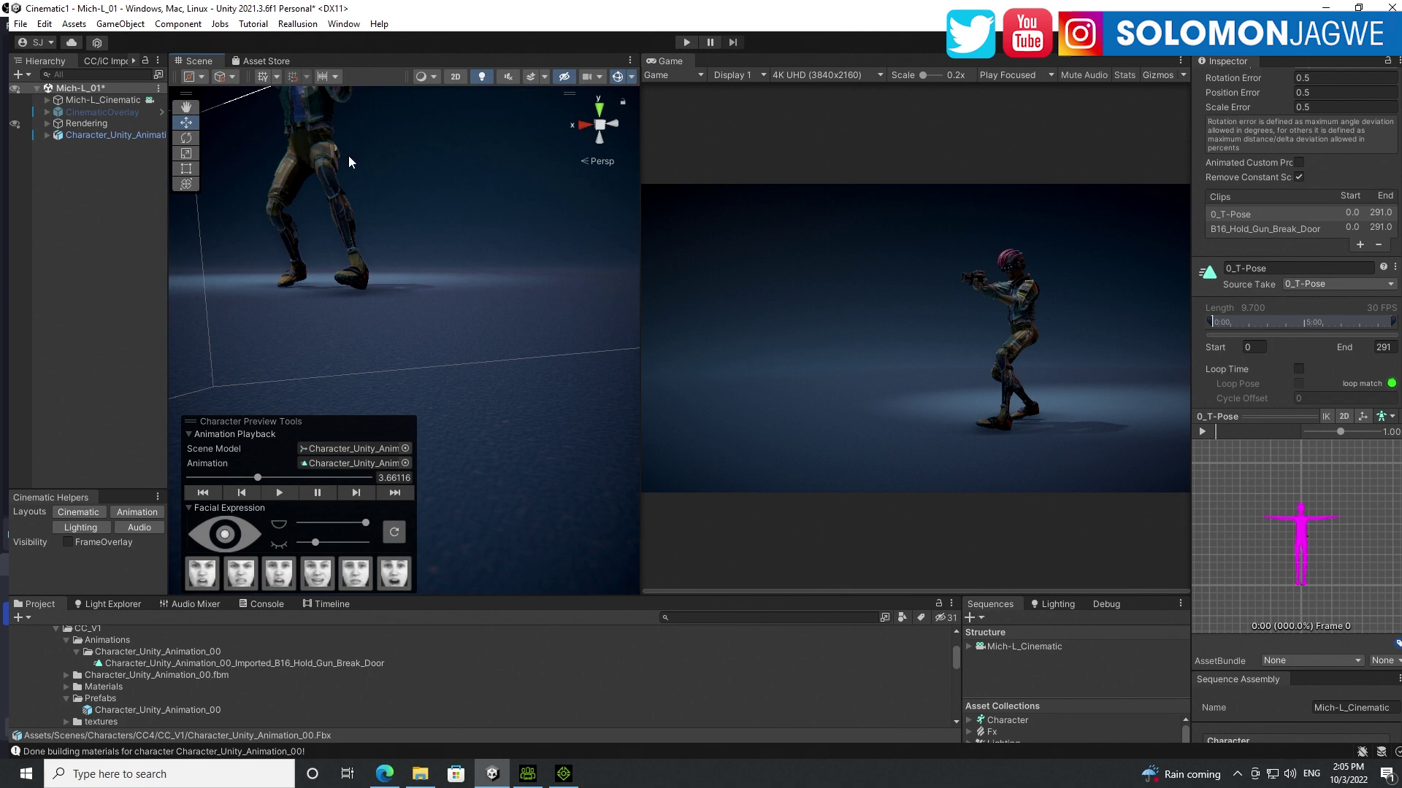
click(349, 24)
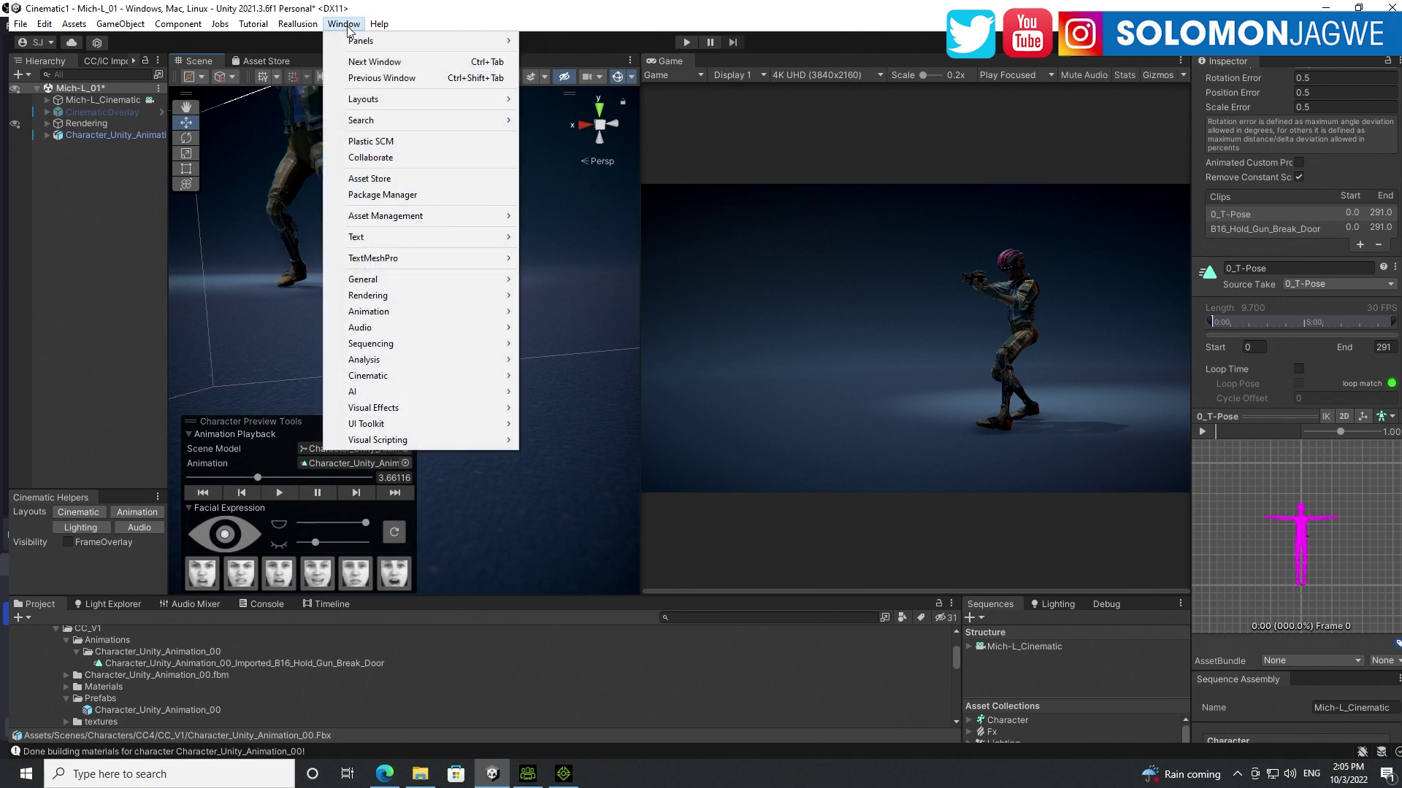
click(383, 195)
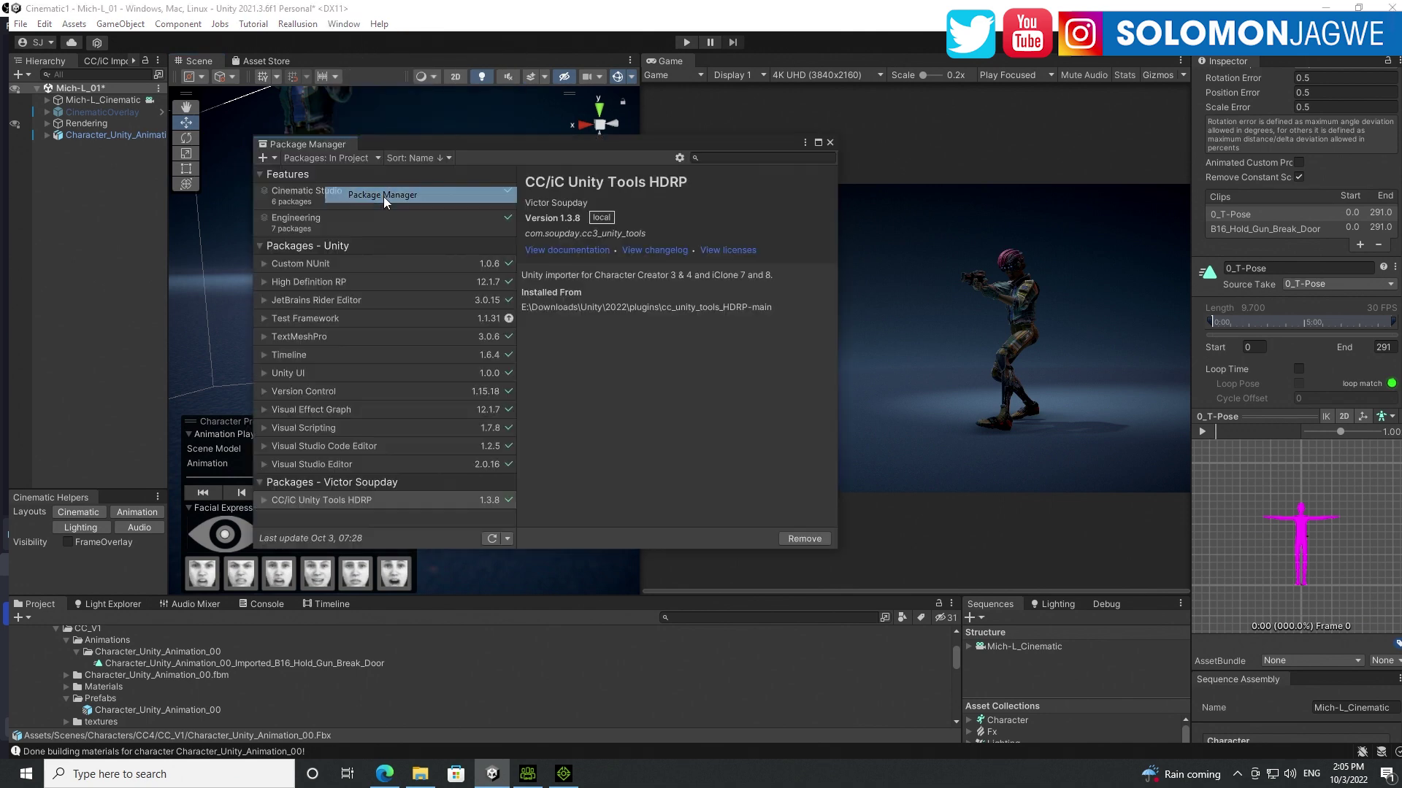
click(274, 156)
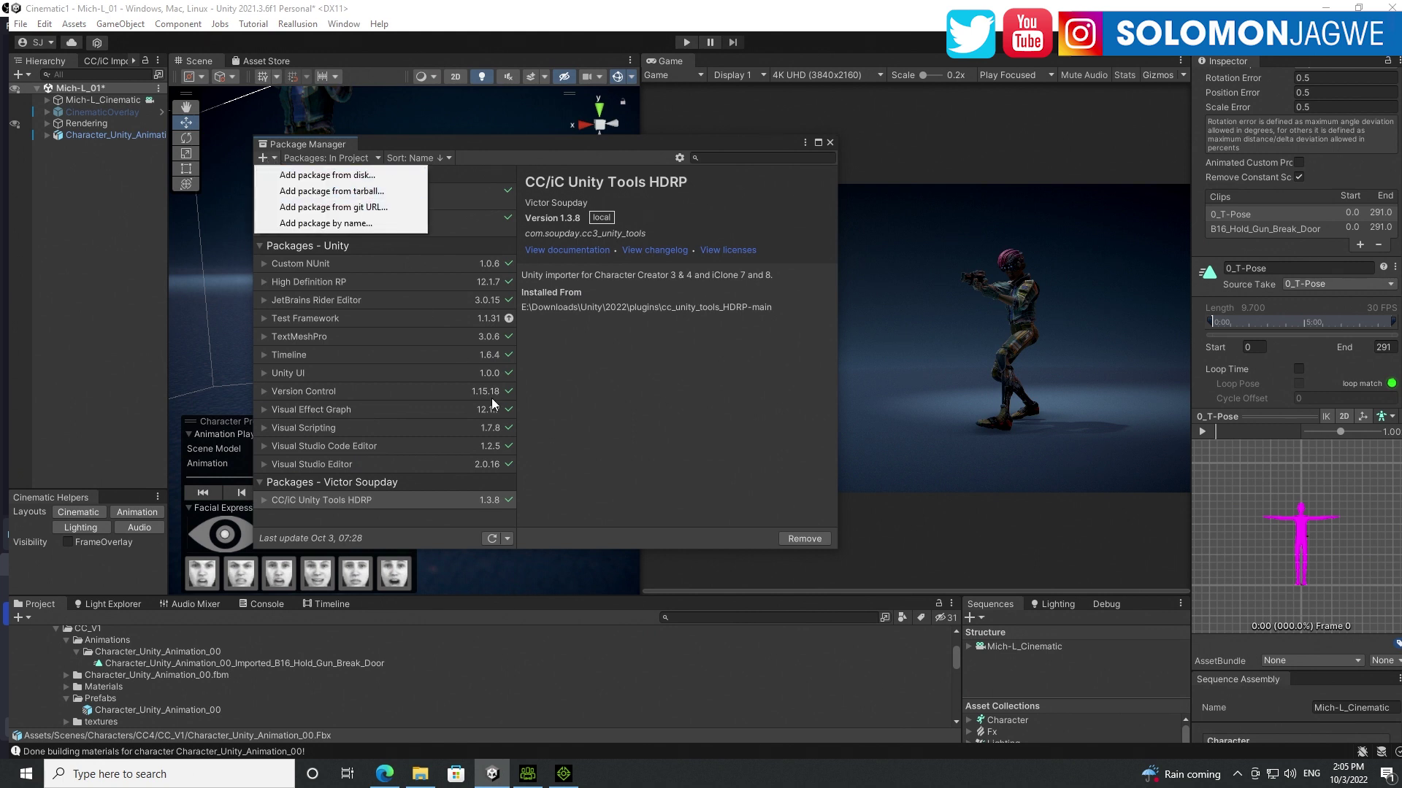
click(352, 522)
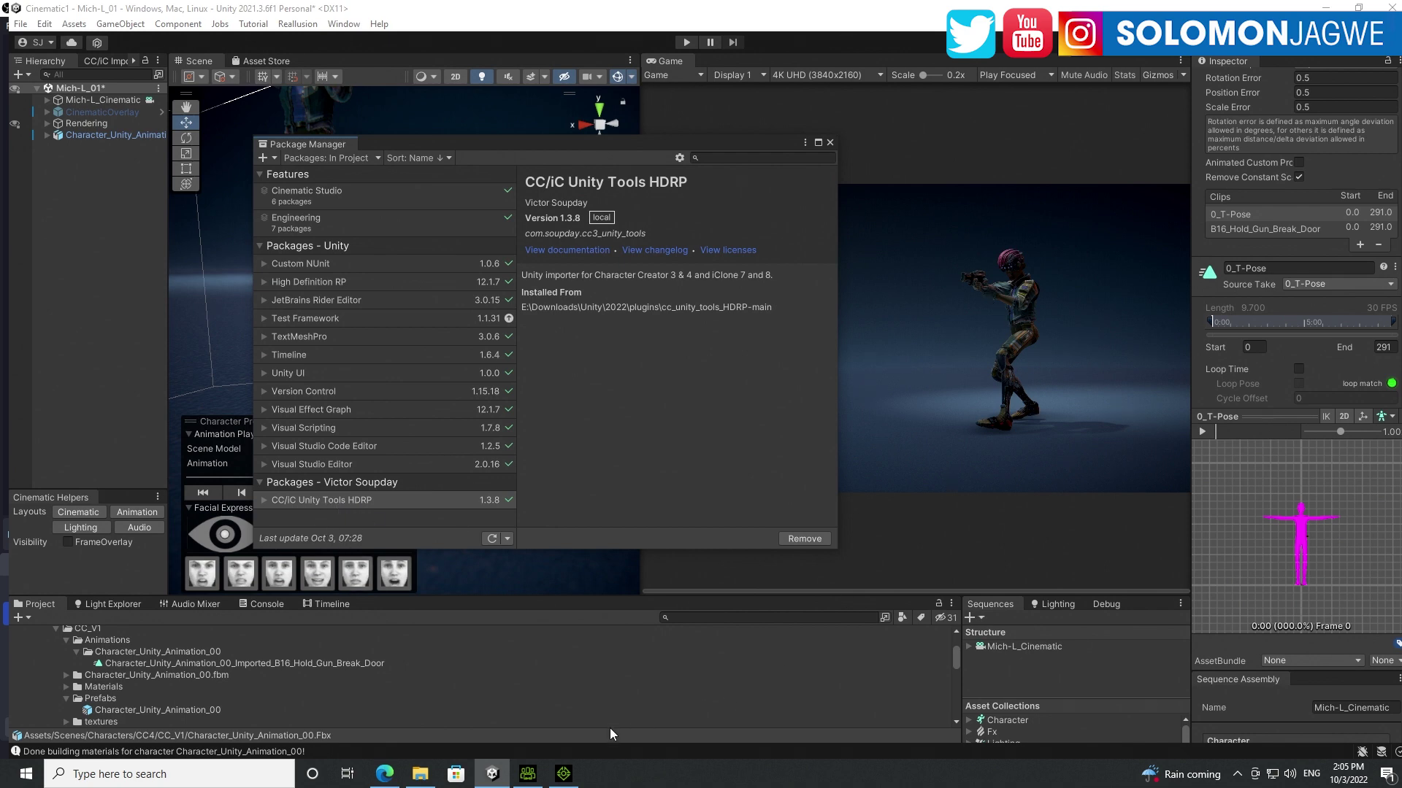
Glance at iClone, return to Unity, and close the Package Manager window.
click(564, 774)
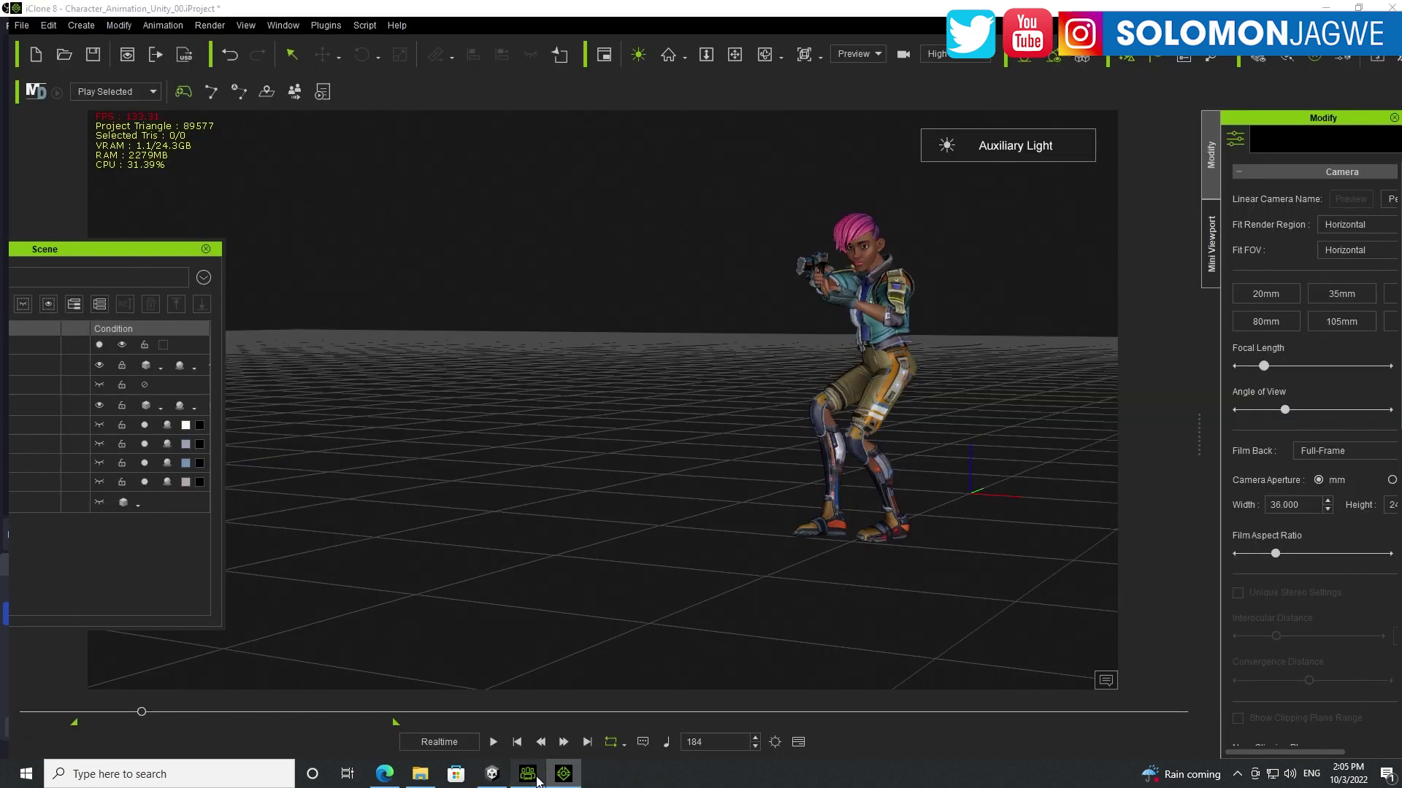
click(559, 779)
click(556, 779)
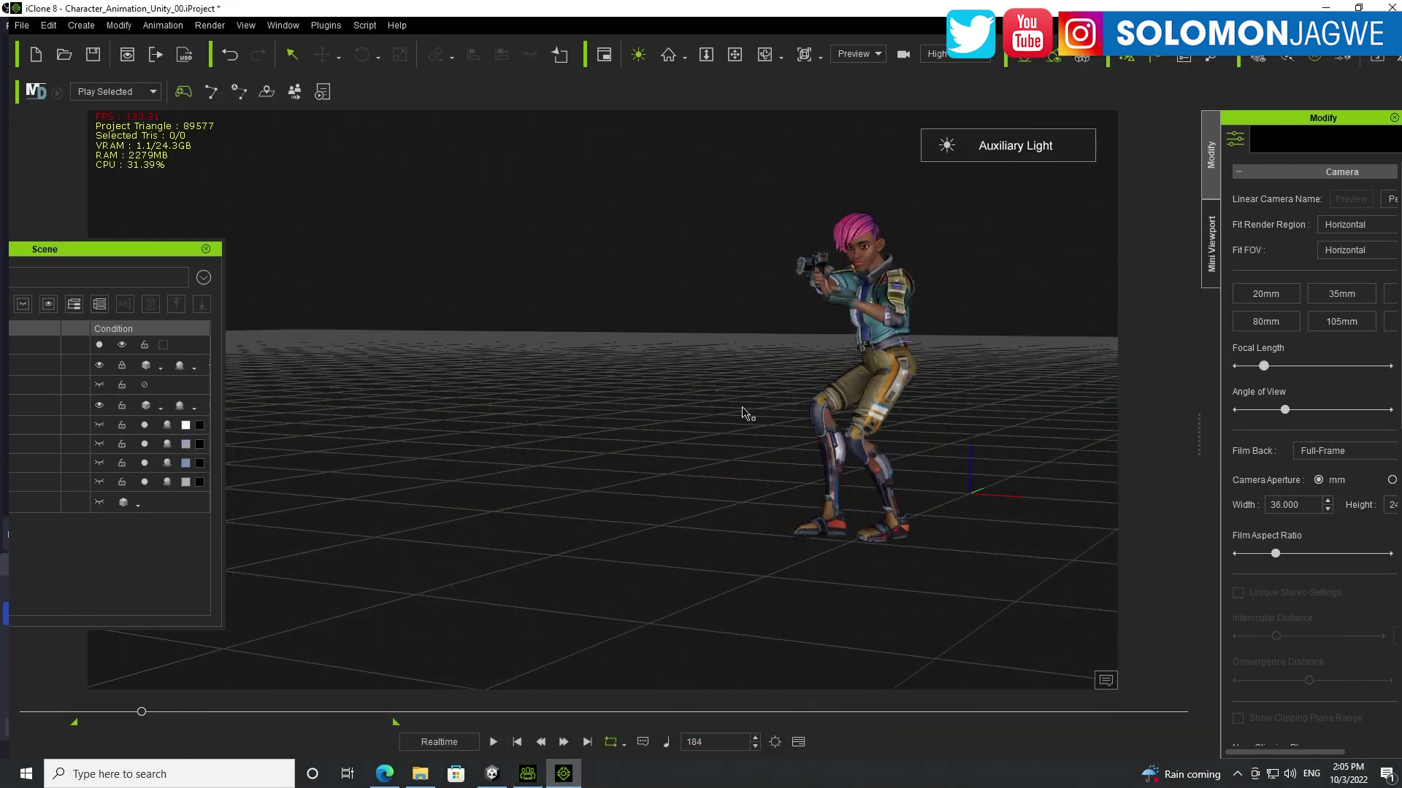
click(492, 775)
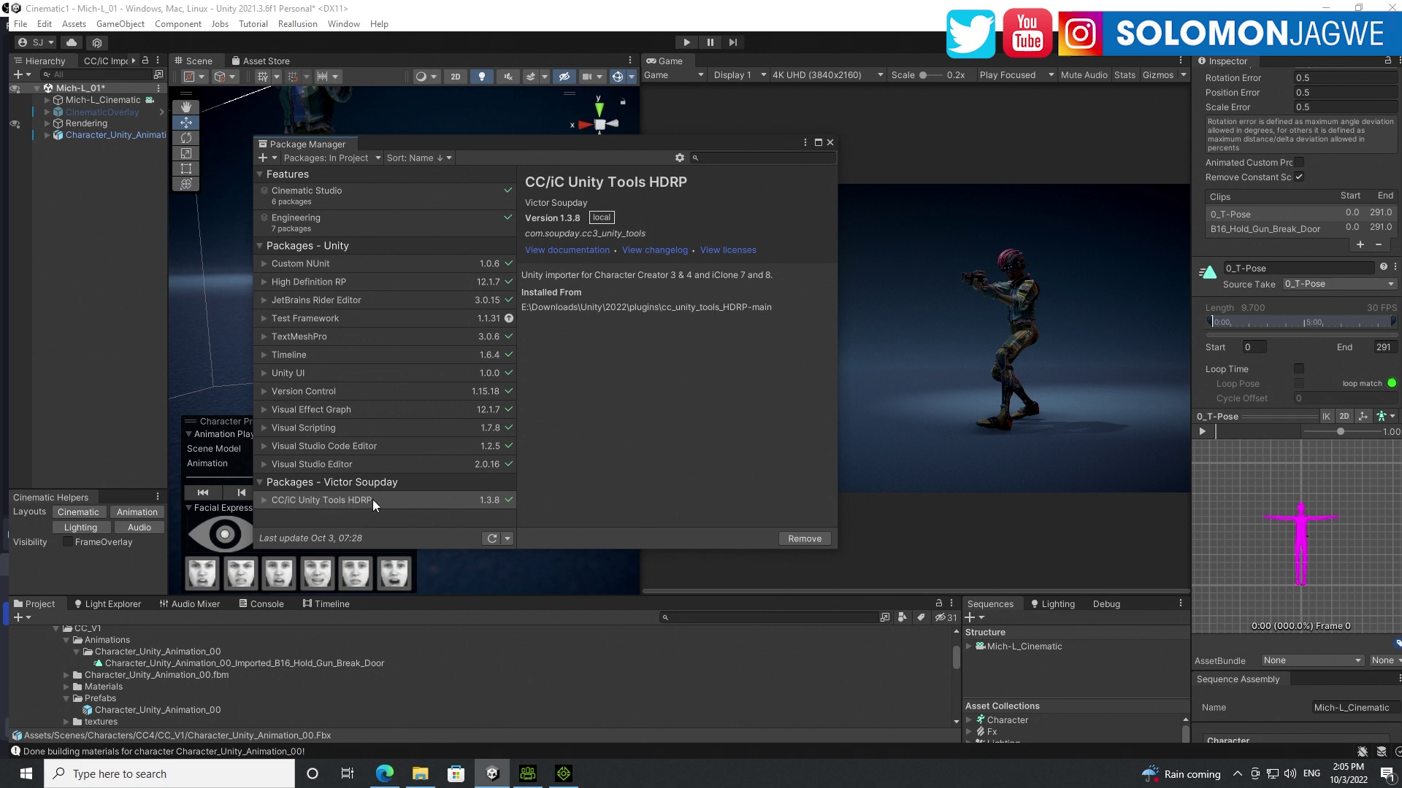
click(830, 143)
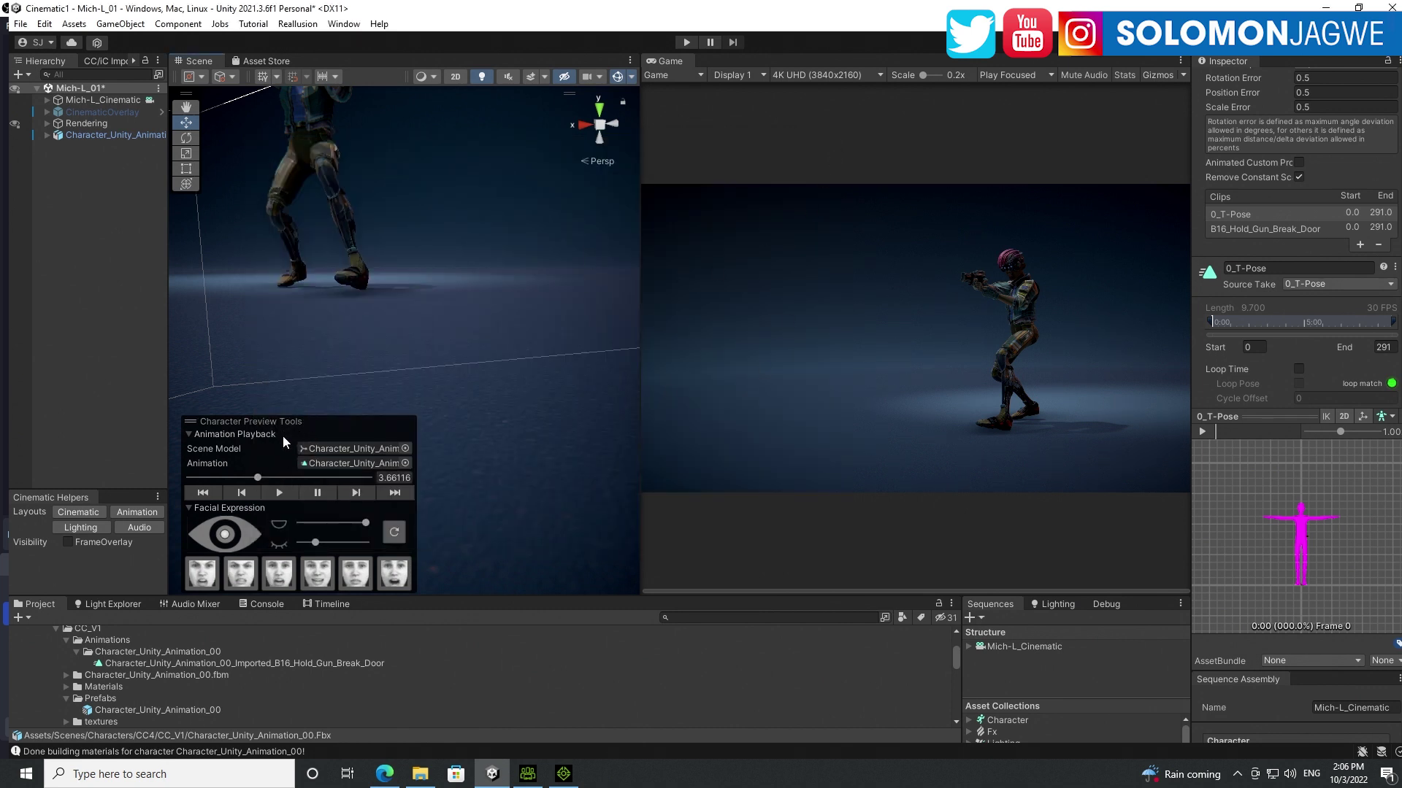
Look over the Reallusion menu, select the character, enlarge the Project panel and expand CC_V1.
click(297, 27)
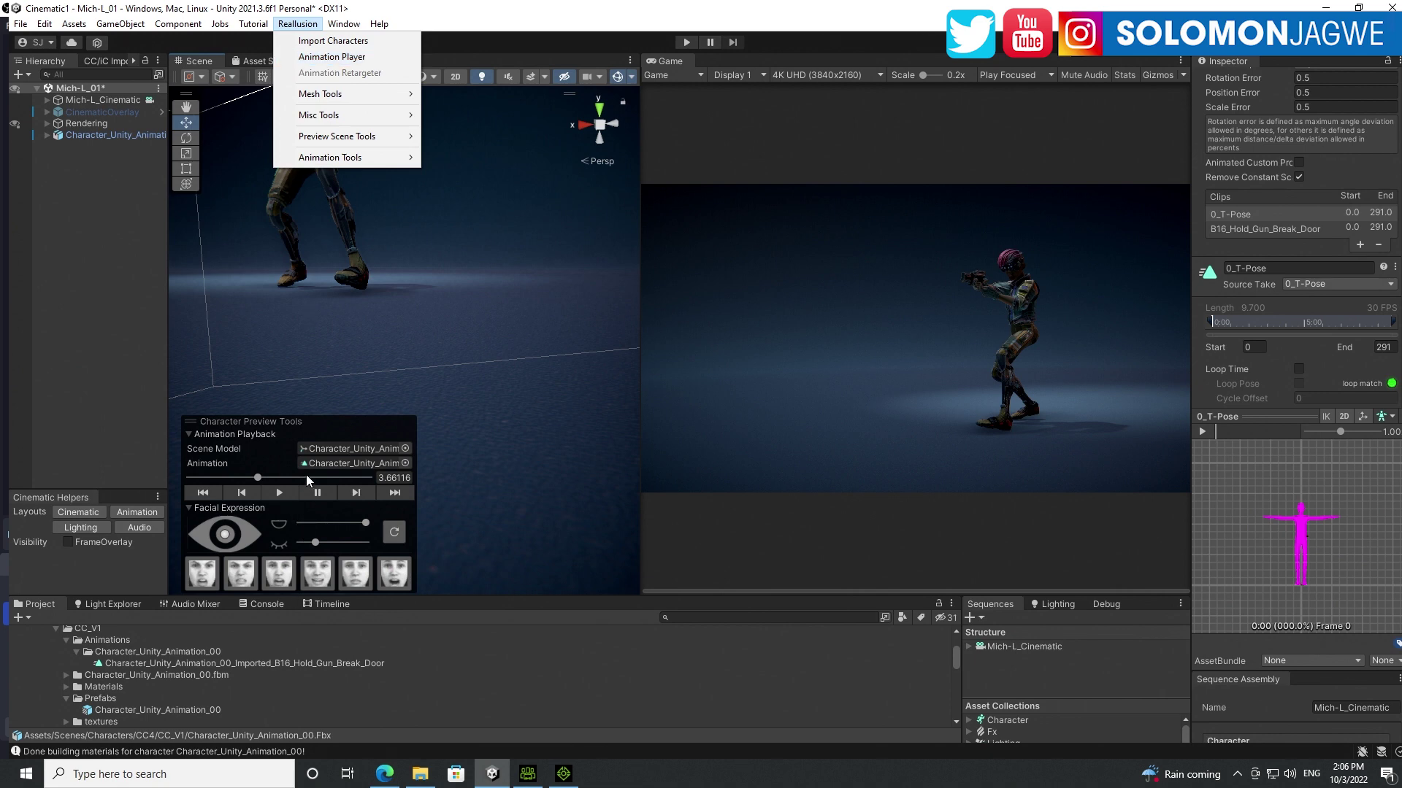
click(76, 217)
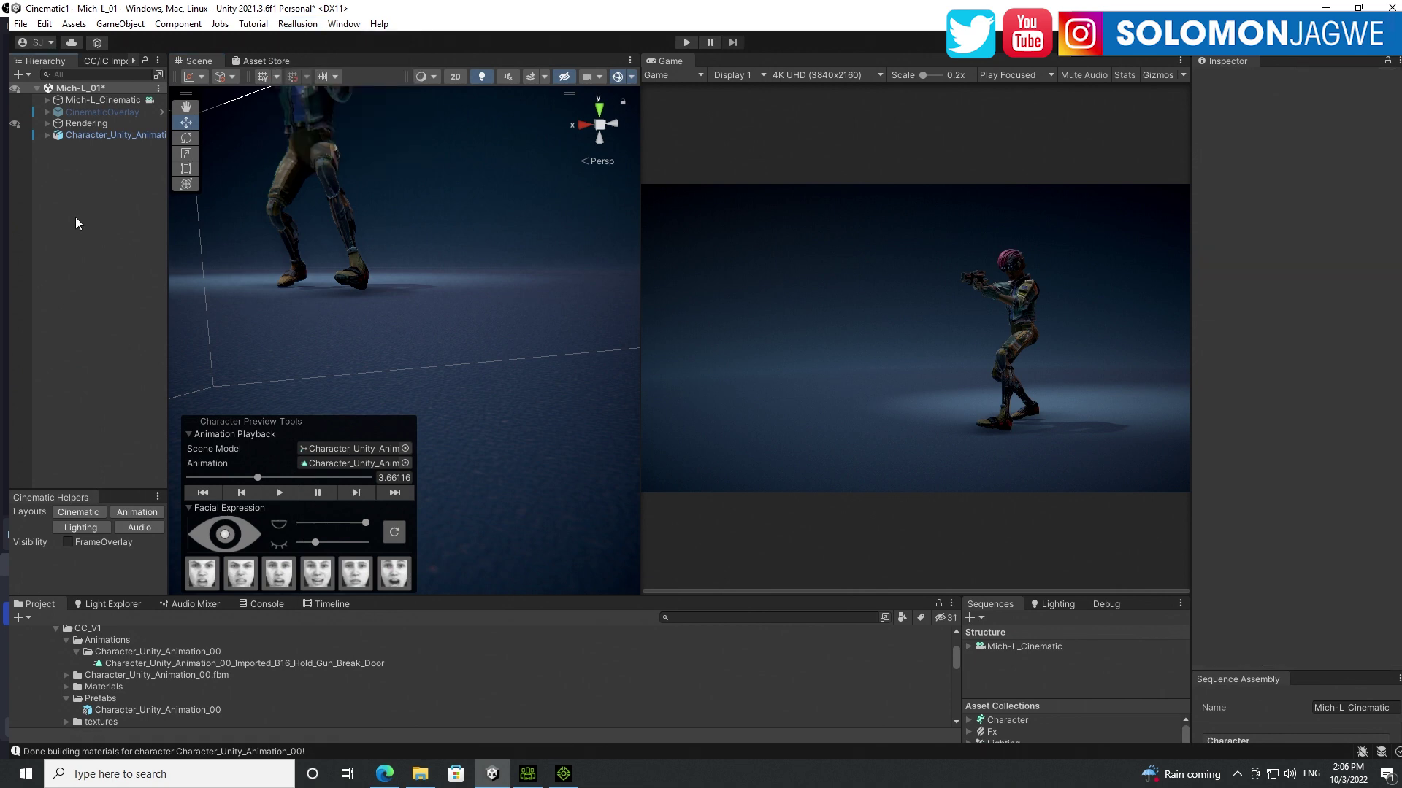
click(105, 134)
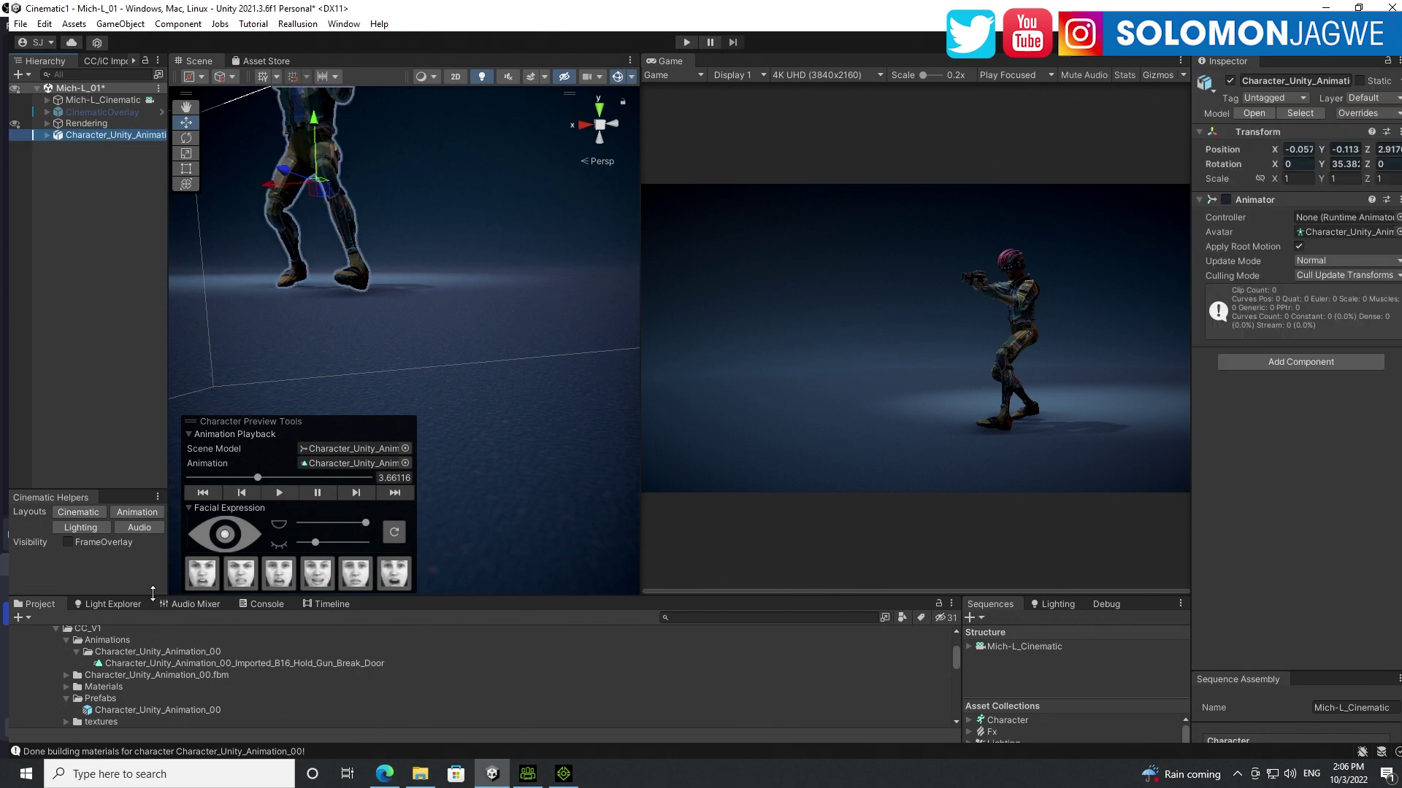
drag(152, 593, 136, 413)
scroll(136, 512, up, 3)
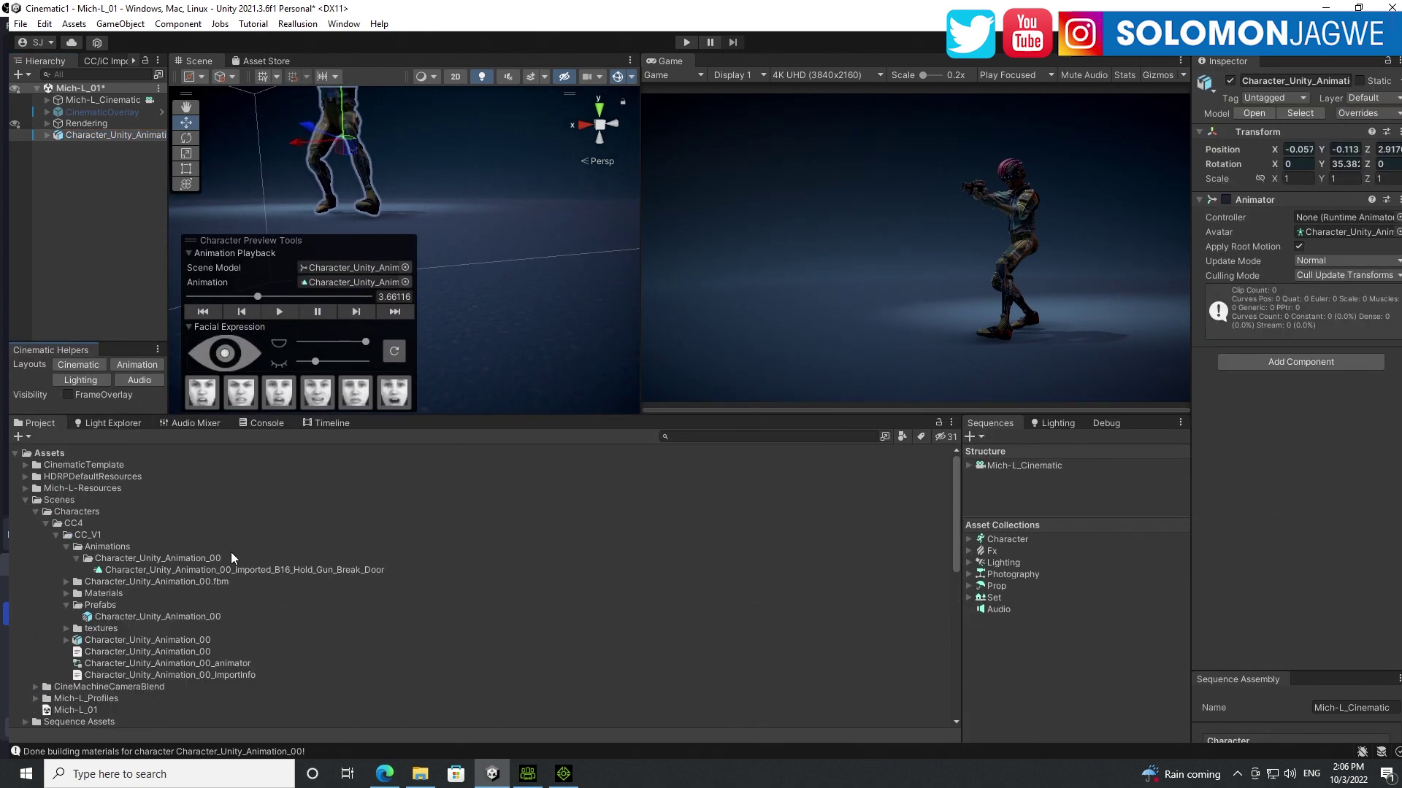
click(56, 535)
click(87, 536)
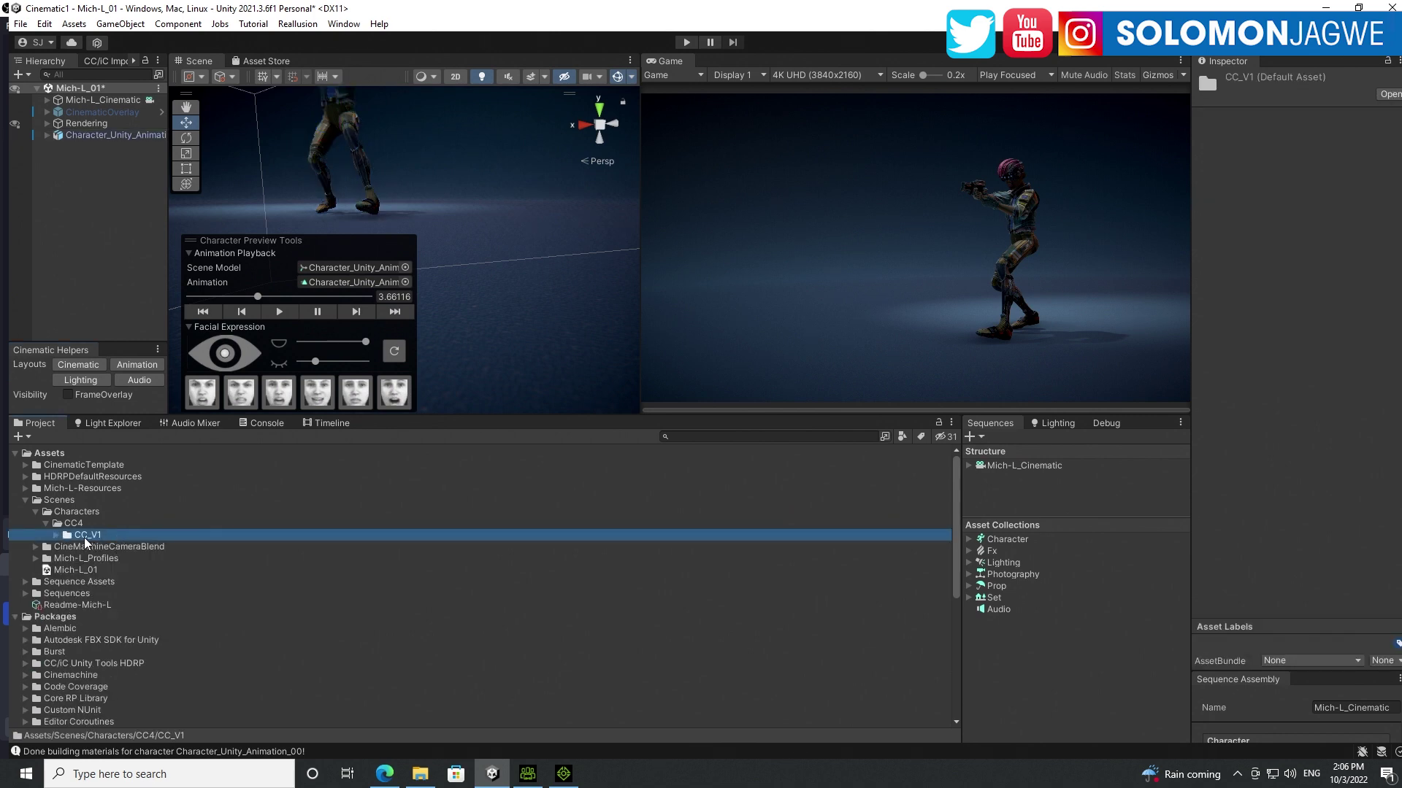
click(56, 535)
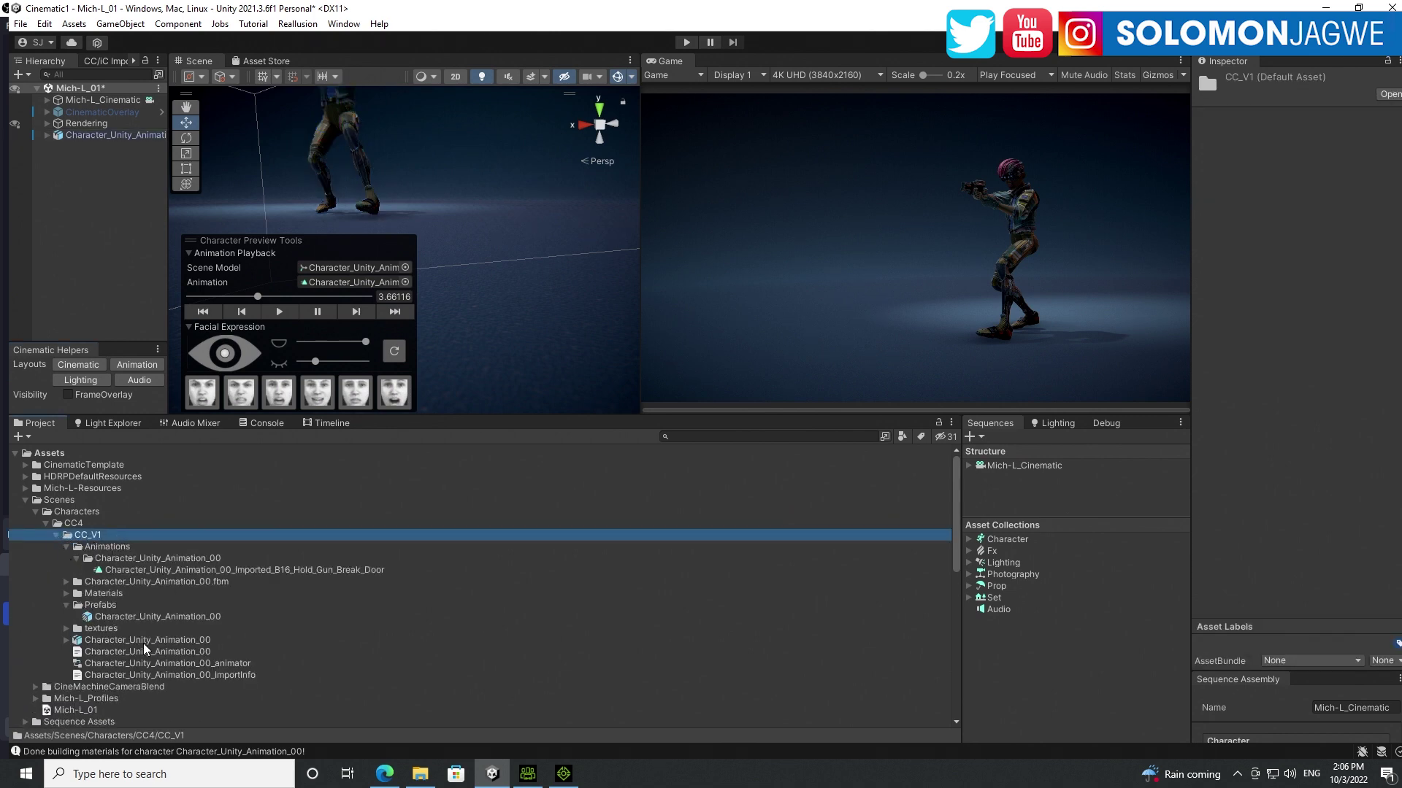
Select and expand Character_Unity_Animation_00 to list clips 0_T-Pose and B16_Hold_Gun_Break_Door.
click(146, 640)
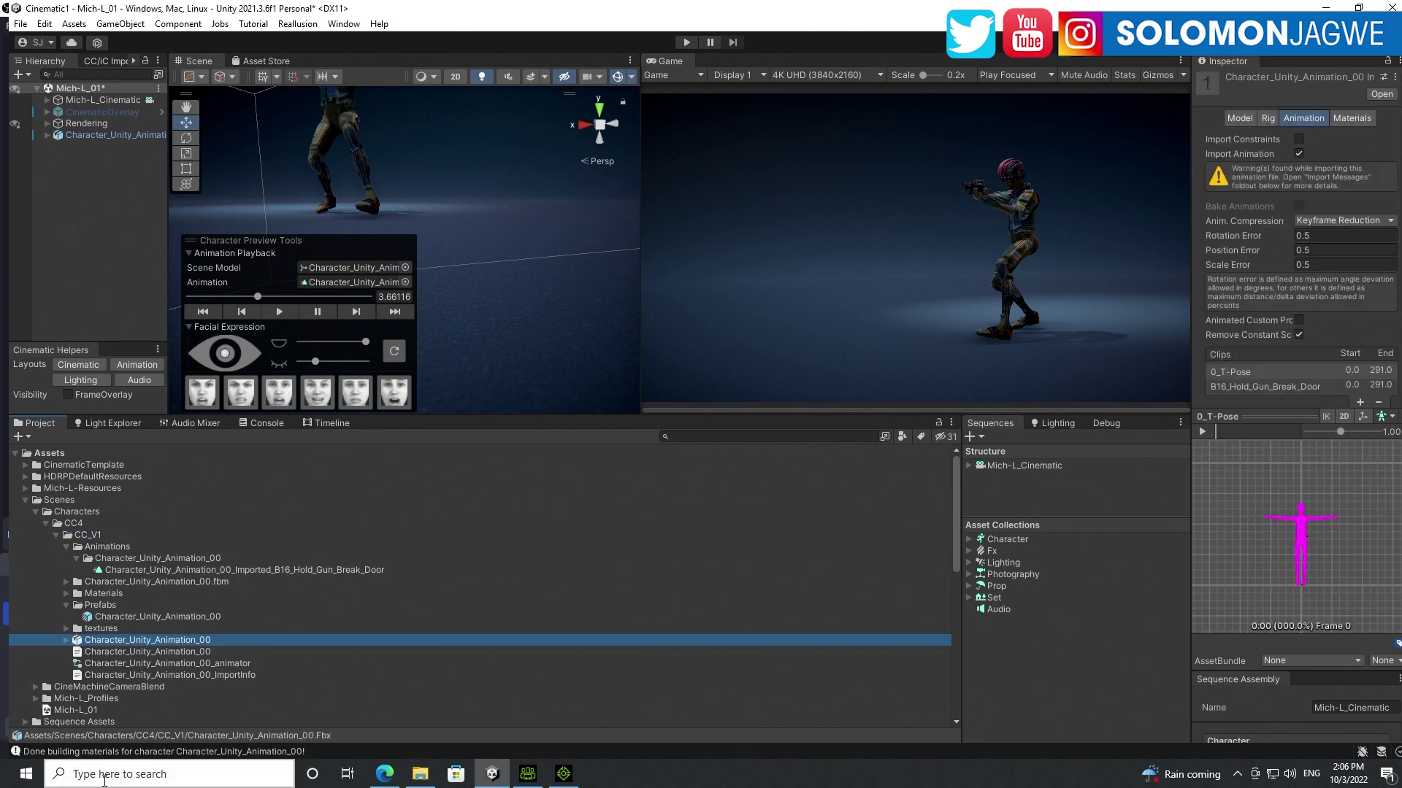
click(66, 640)
scroll(185, 643, down, 5)
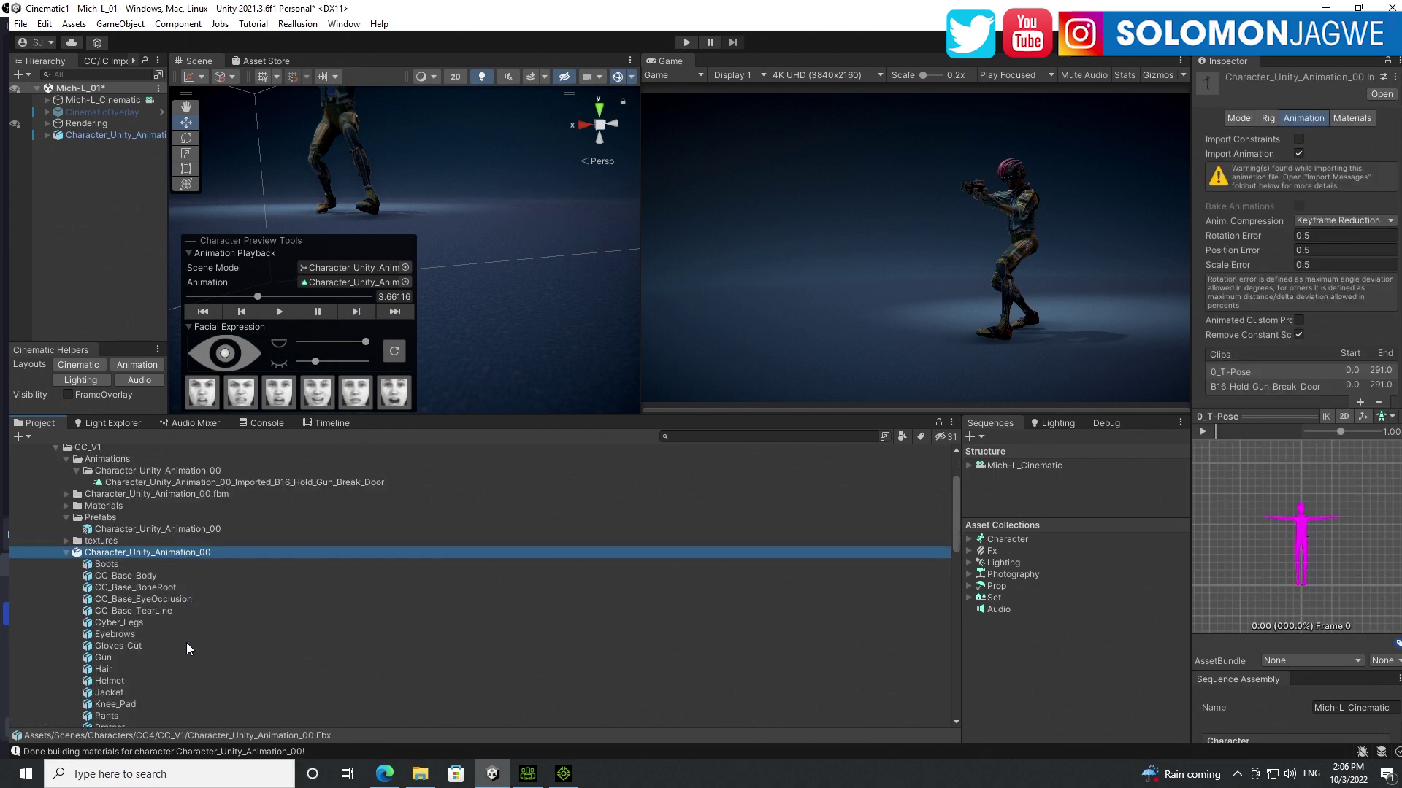
scroll(185, 642, up, 3)
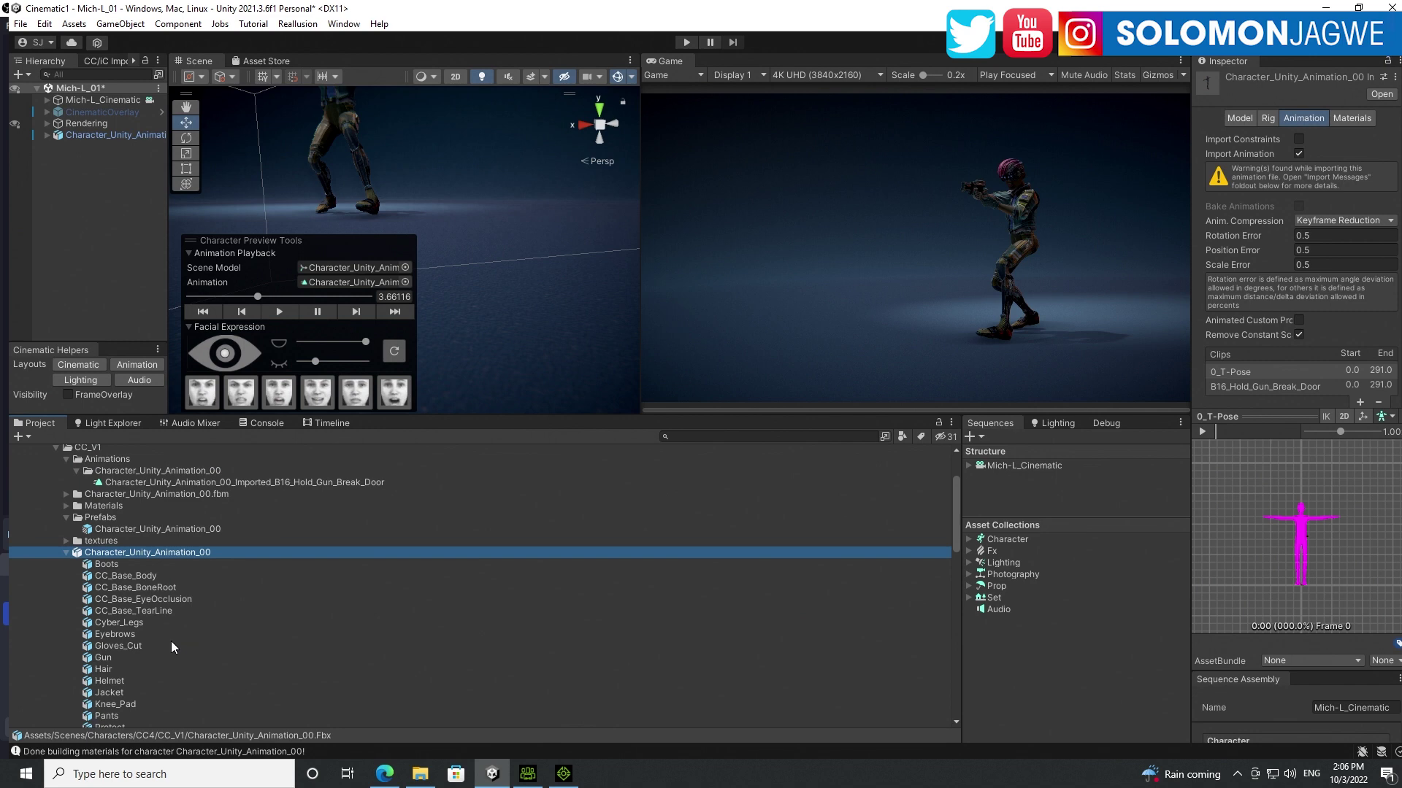
click(67, 554)
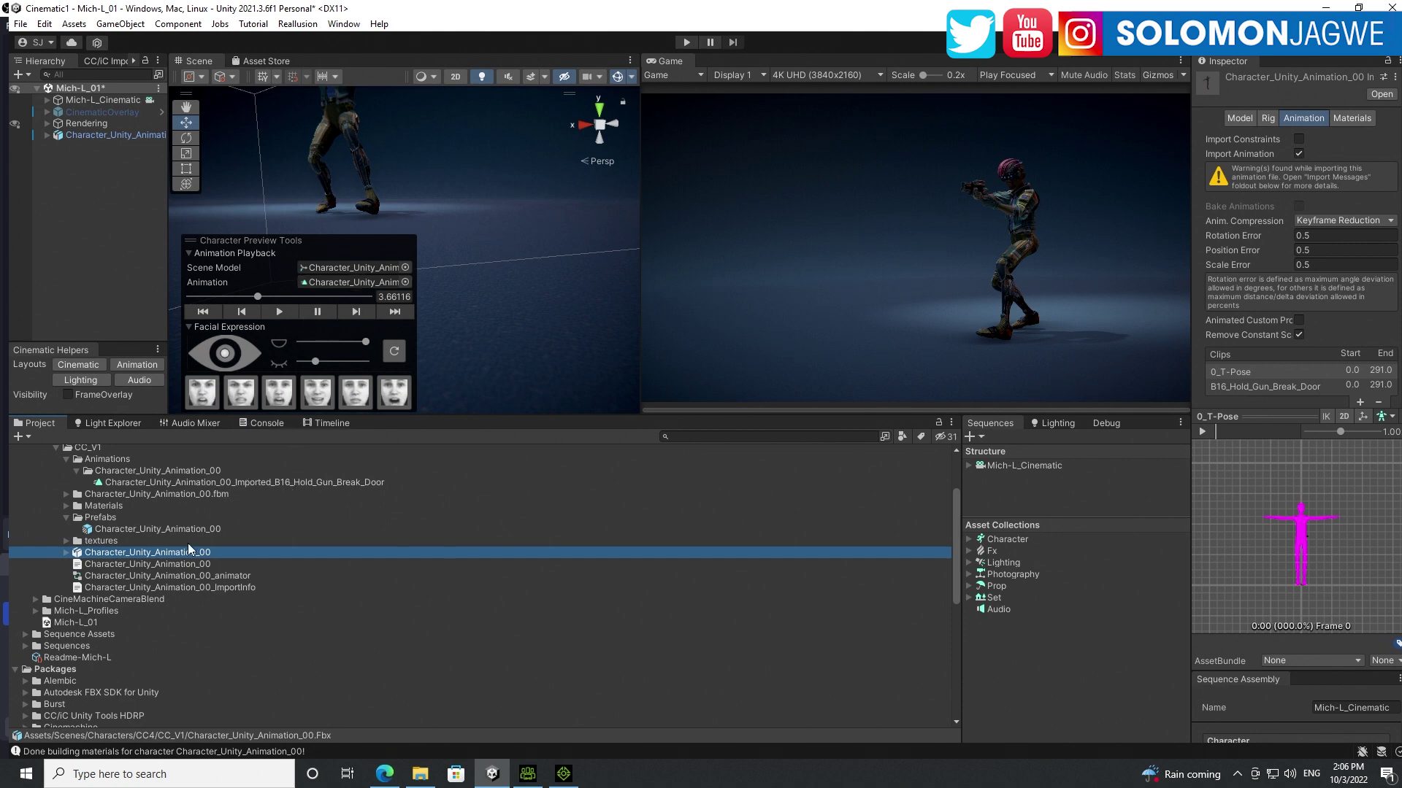
click(65, 554)
scroll(224, 600, down, 5)
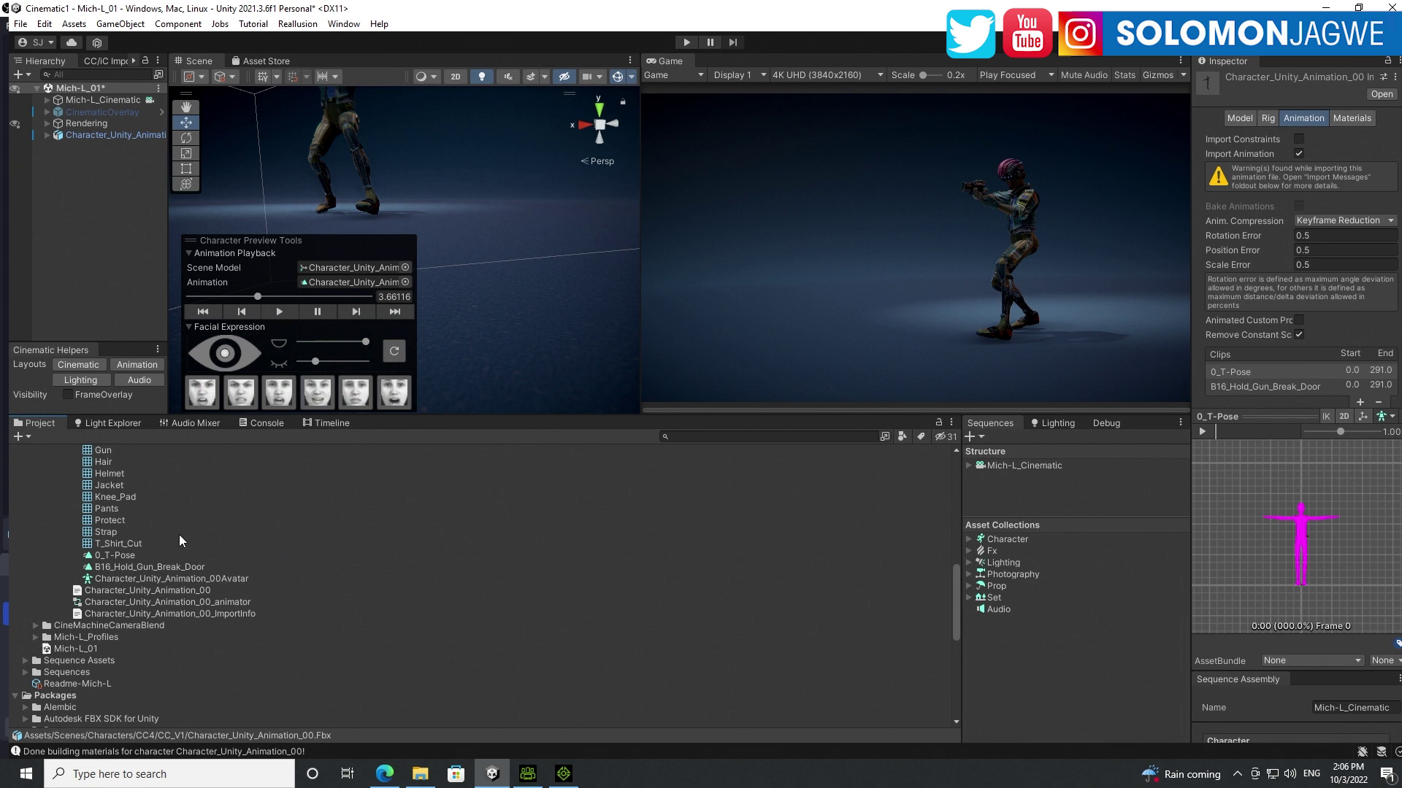
scroll(181, 550, up, 6)
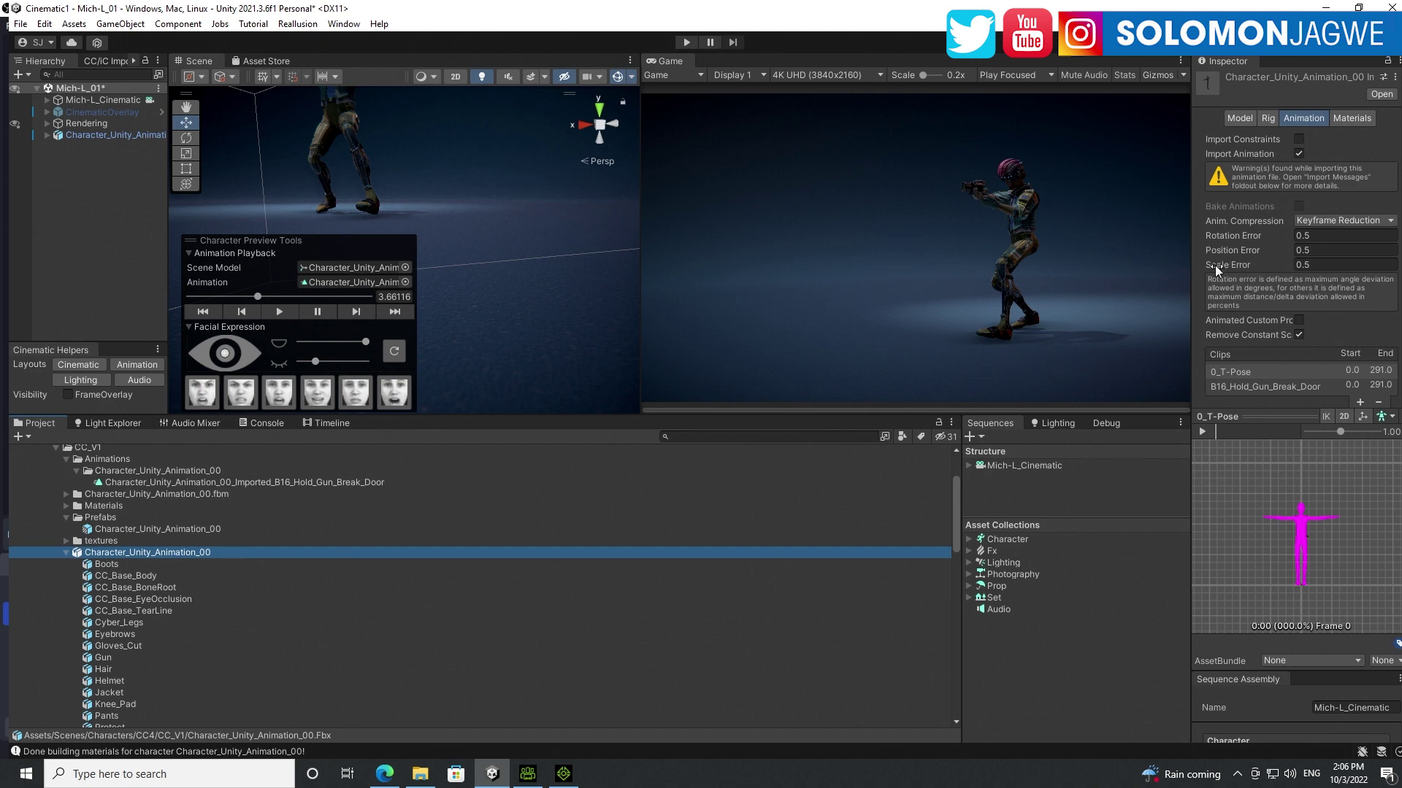
Widen the Inspector, select the B16_Hold_Gun_Break_Door clip, and orbit its preview side-on.
drag(1188, 270, 978, 269)
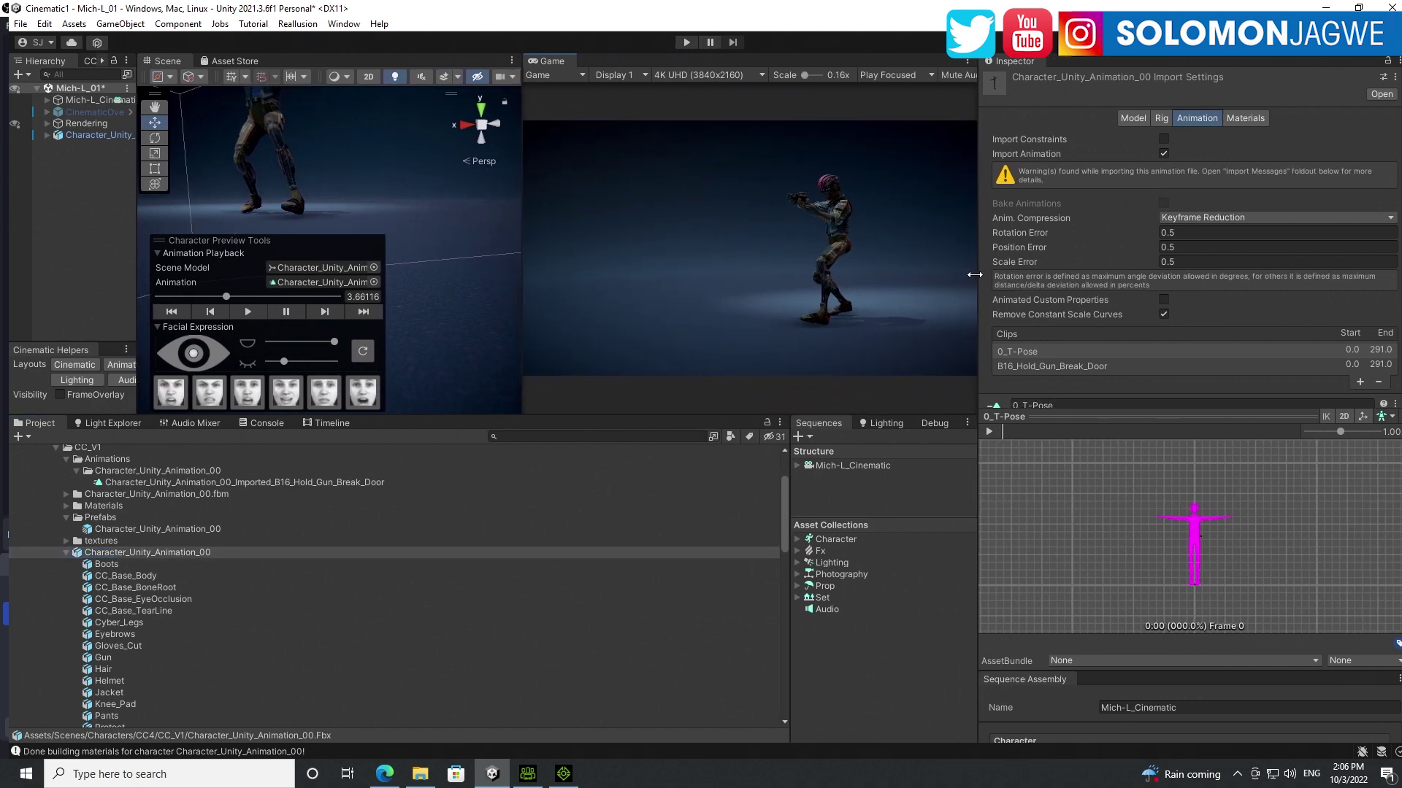
scroll(1239, 245, down, 6)
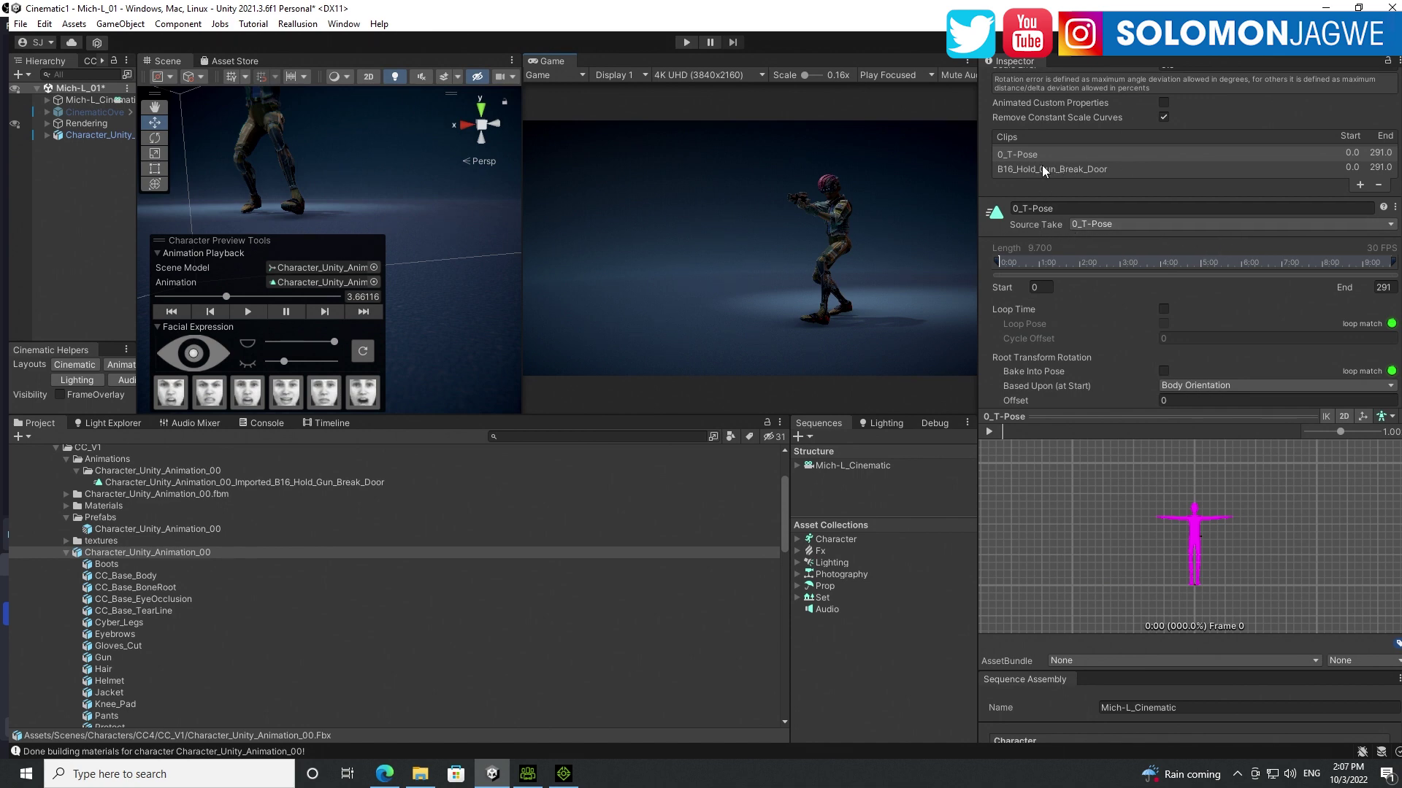
click(1081, 168)
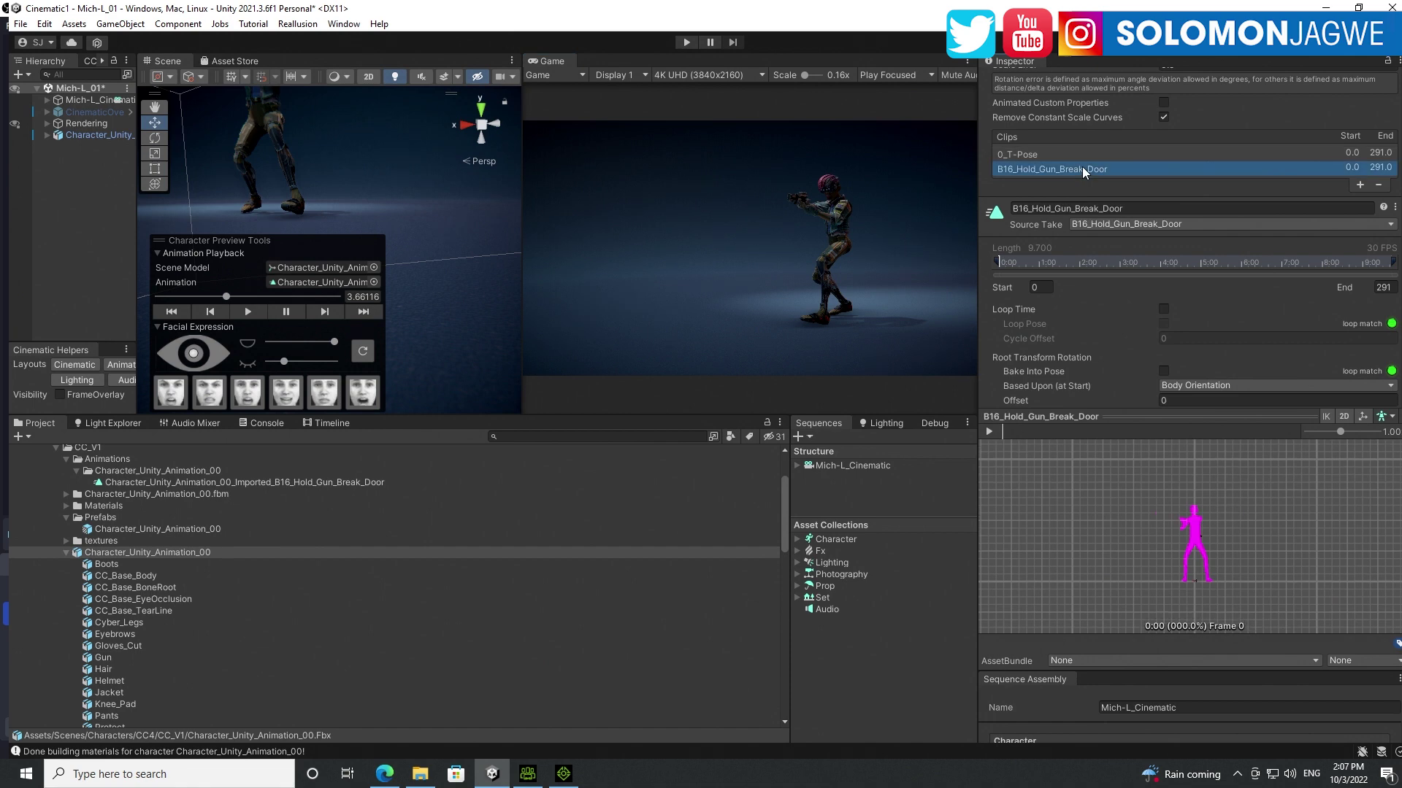
drag(1124, 541, 1368, 533)
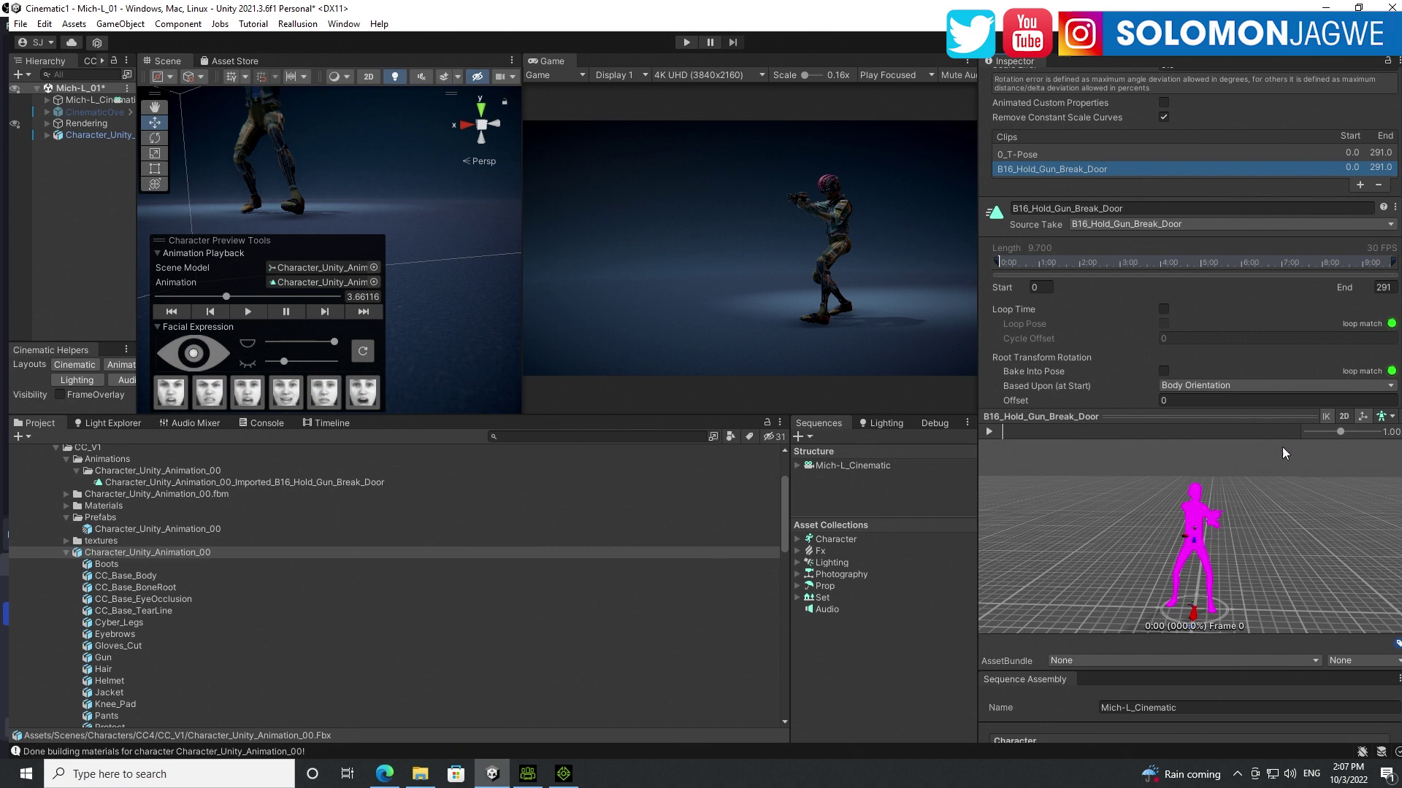
Preview the clip on the Unity Model from the side, pausing at frame 210, then switch to Edge.
click(1383, 416)
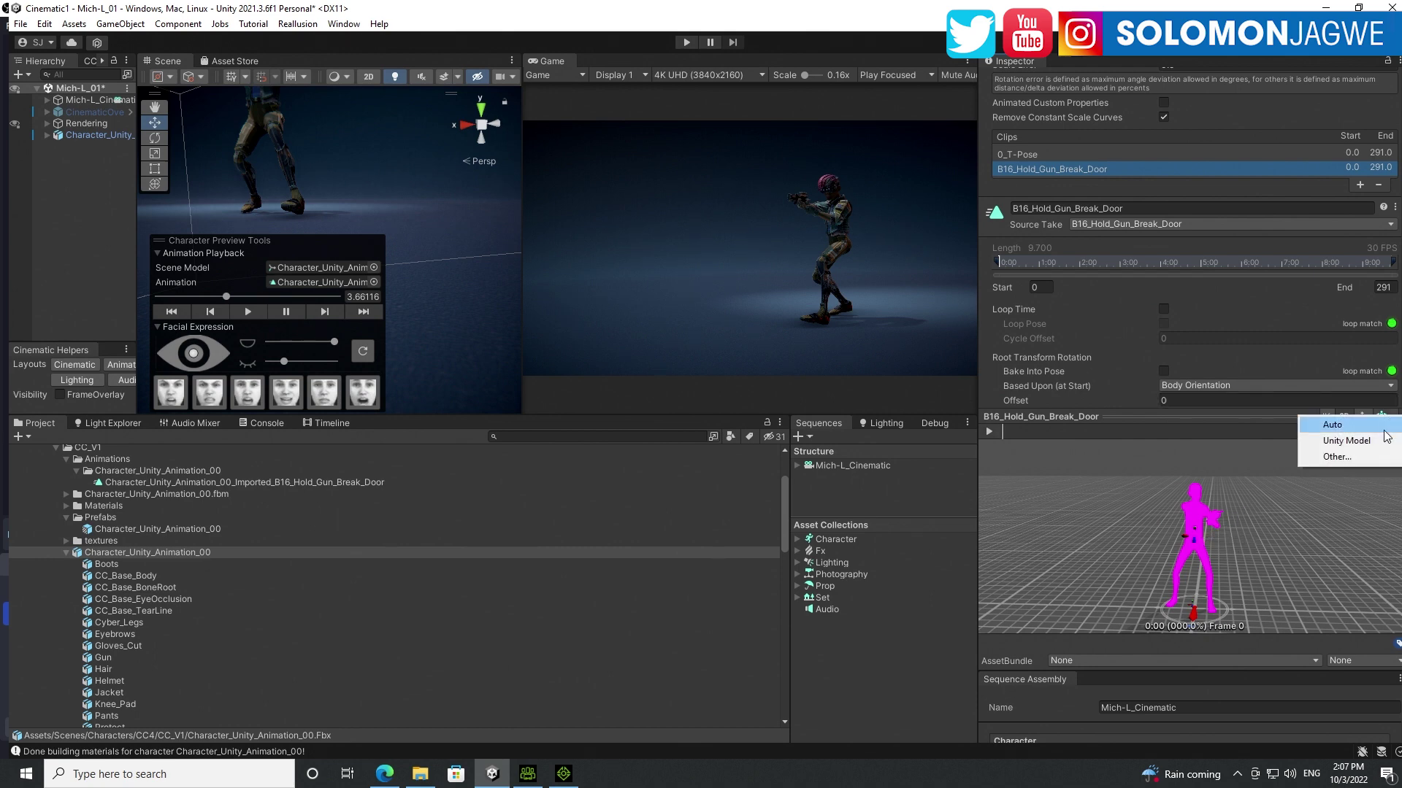
click(1362, 444)
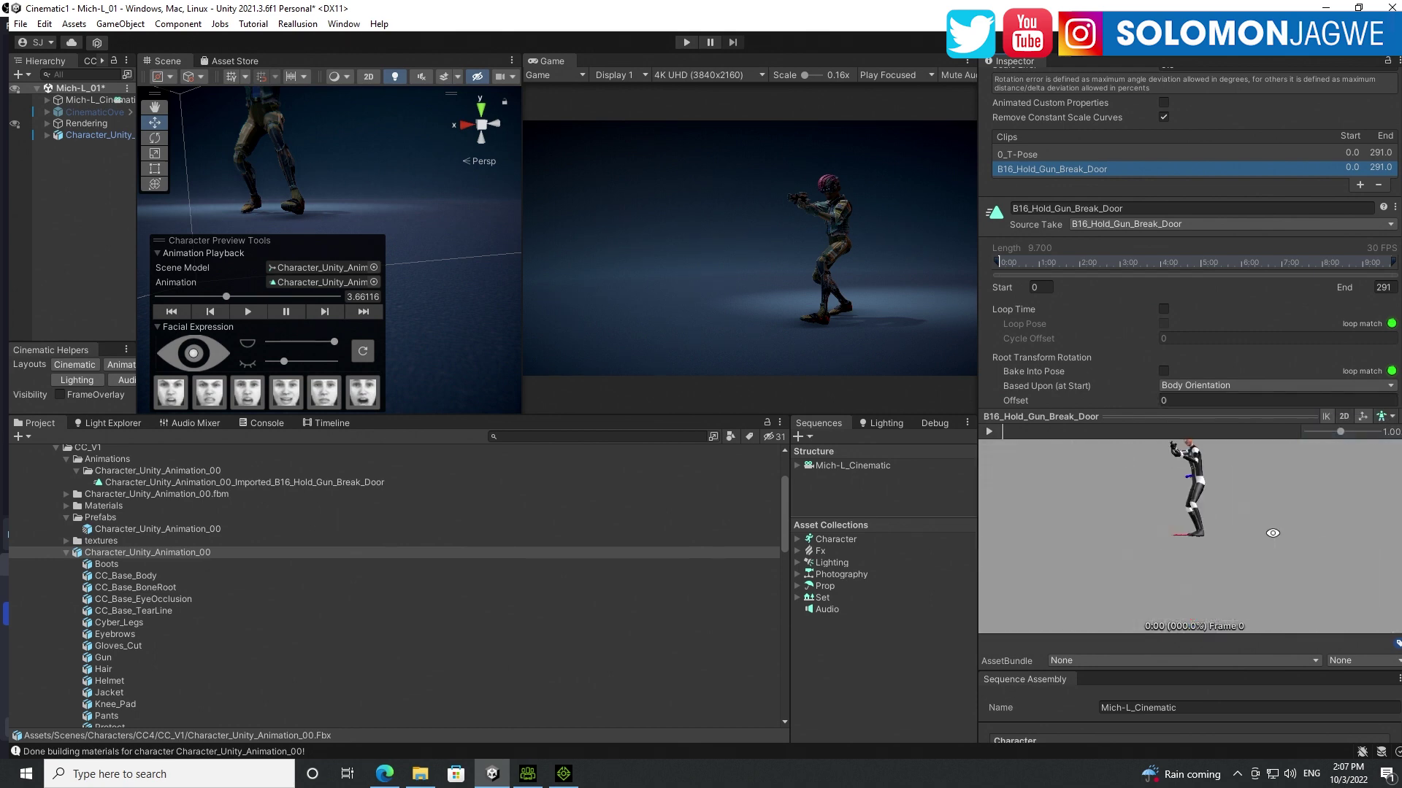
scroll(1272, 533, up, 5)
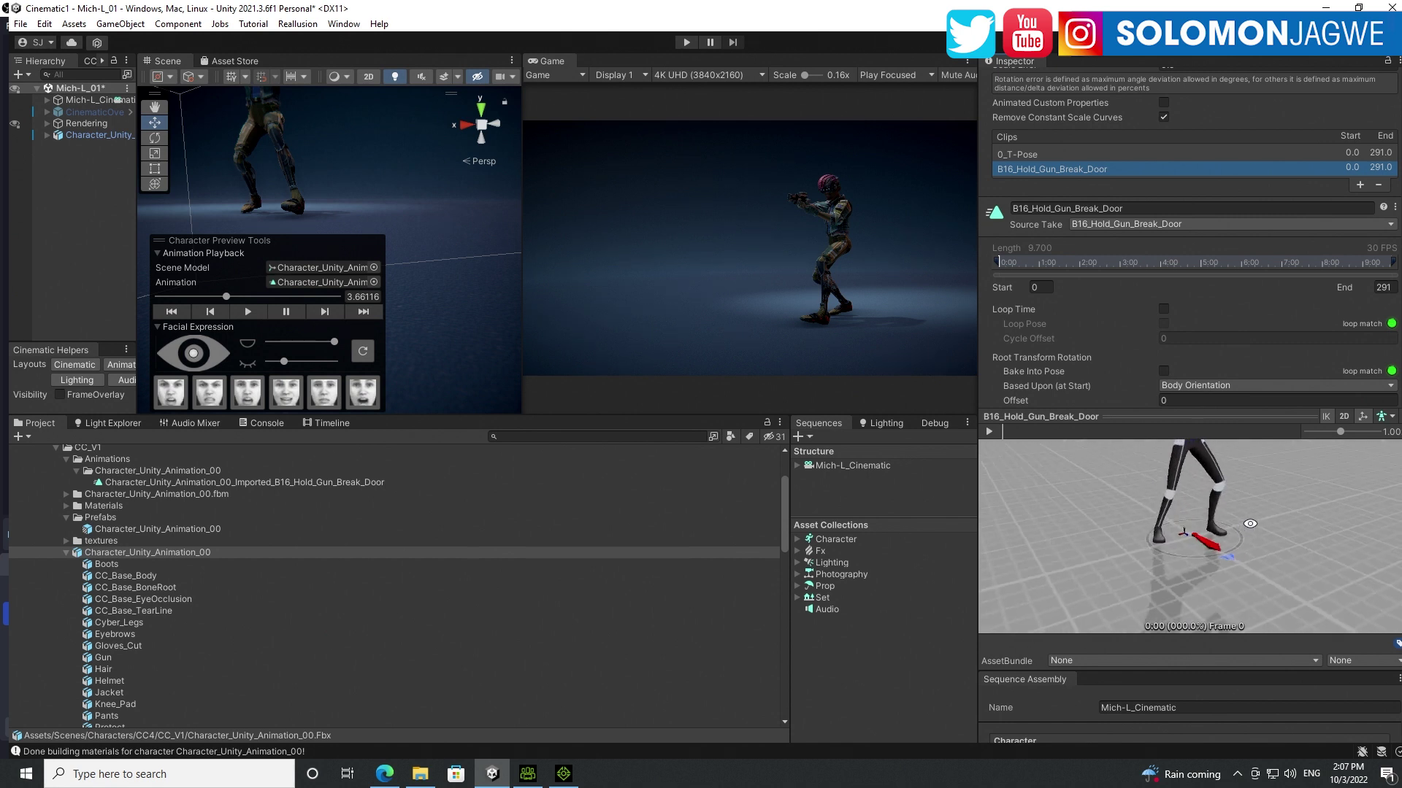
drag(1250, 523, 1083, 547)
drag(1258, 568, 1234, 570)
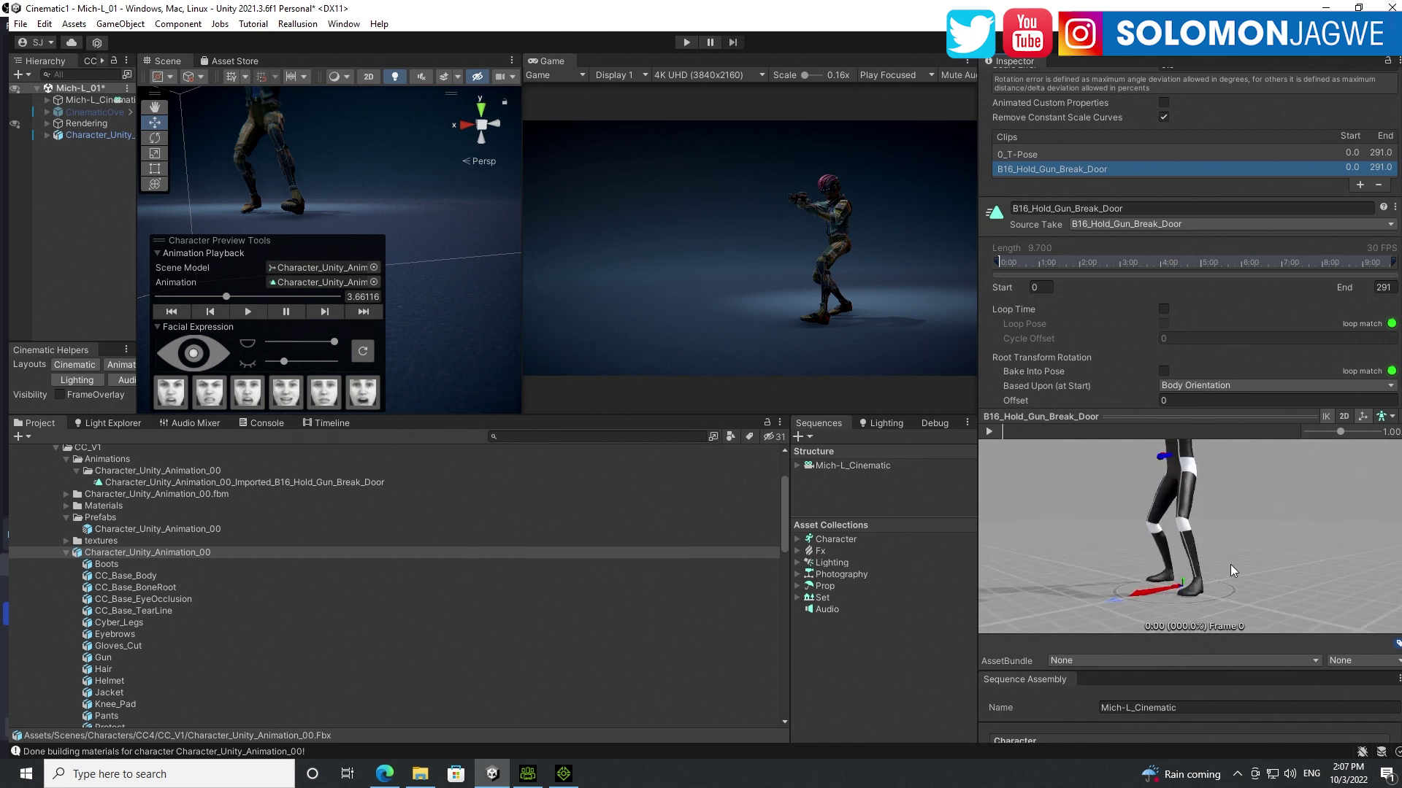
click(988, 432)
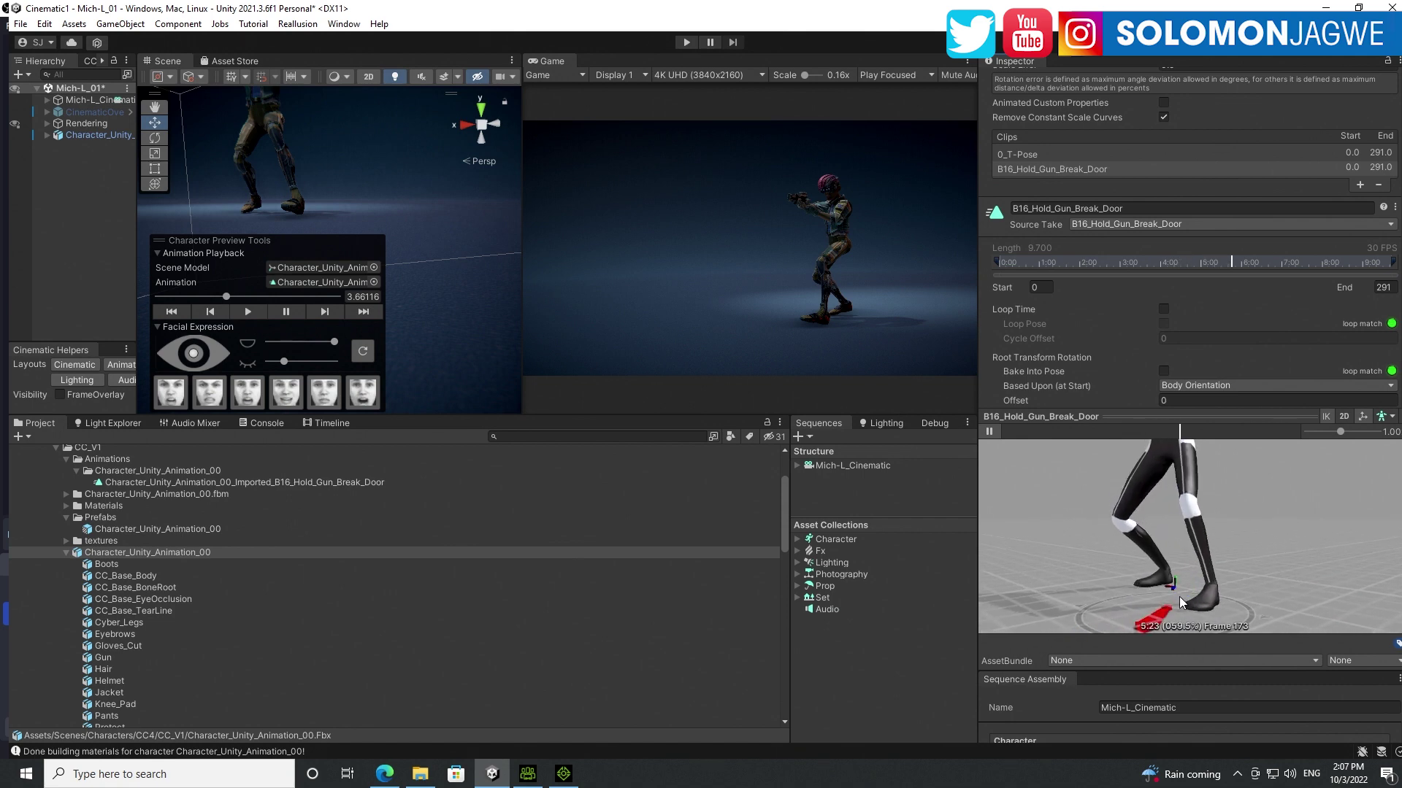
click(990, 432)
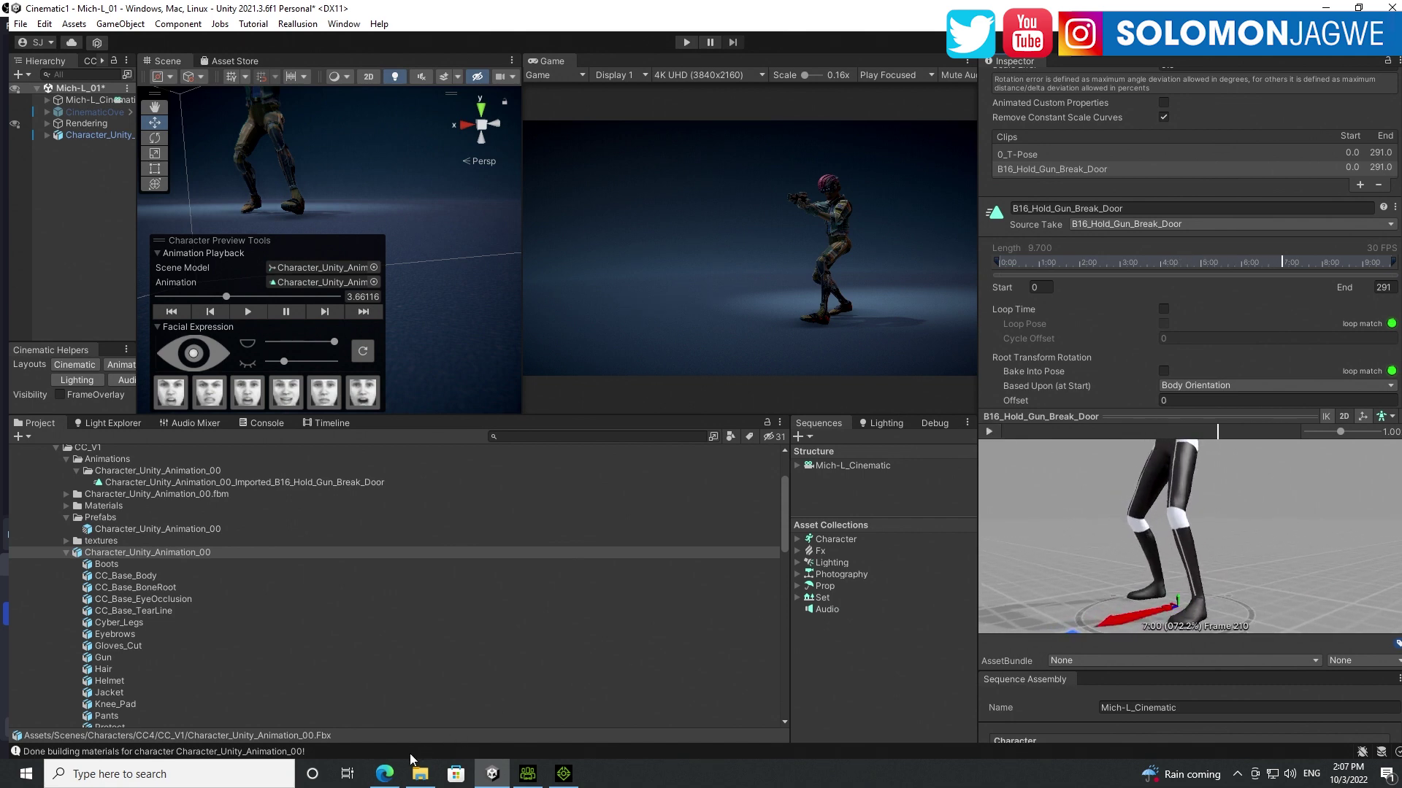
click(384, 774)
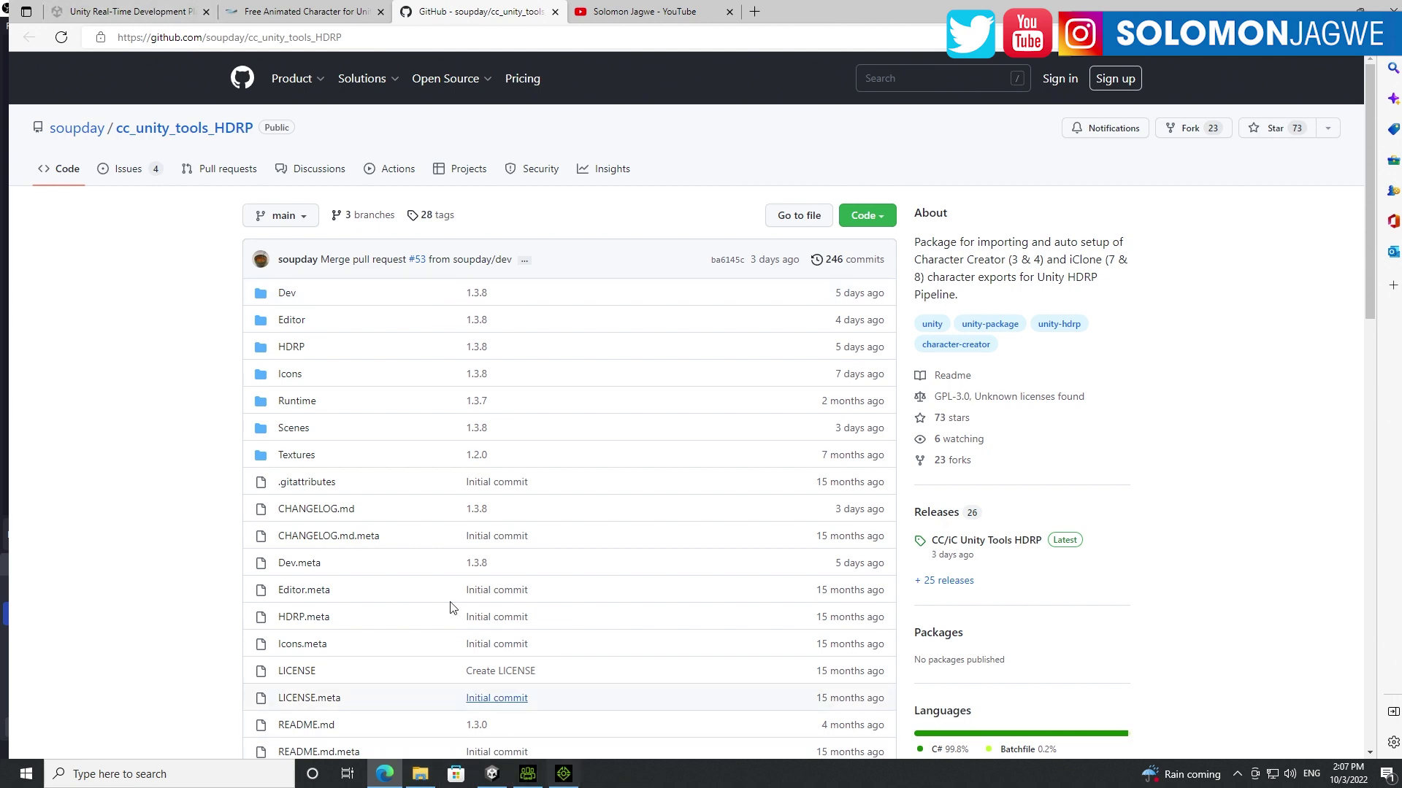
Cycle through the Reallusion Auto Setup, GitHub tools and unity.com tabs, then return to Unity.
click(286, 15)
scroll(570, 210, up, 10)
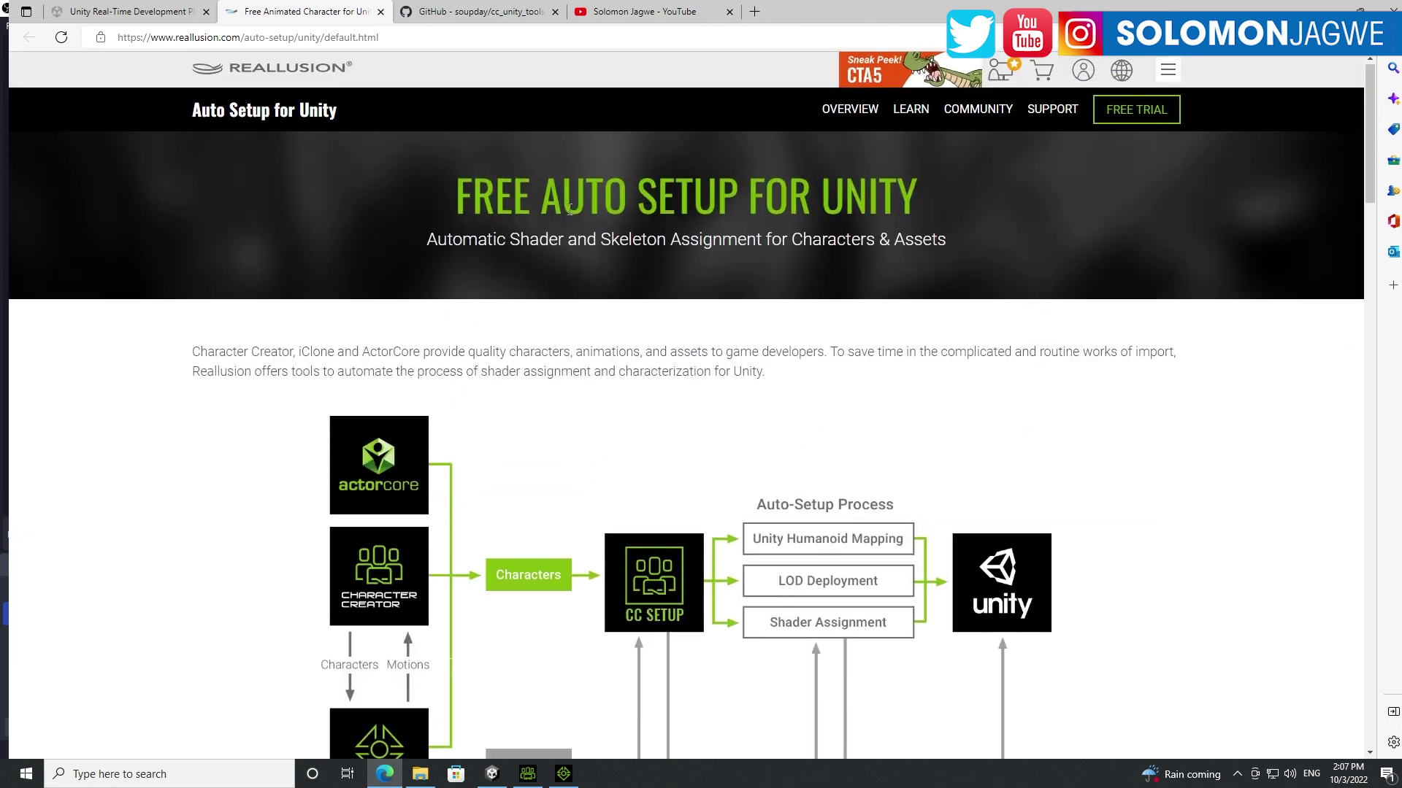
click(404, 13)
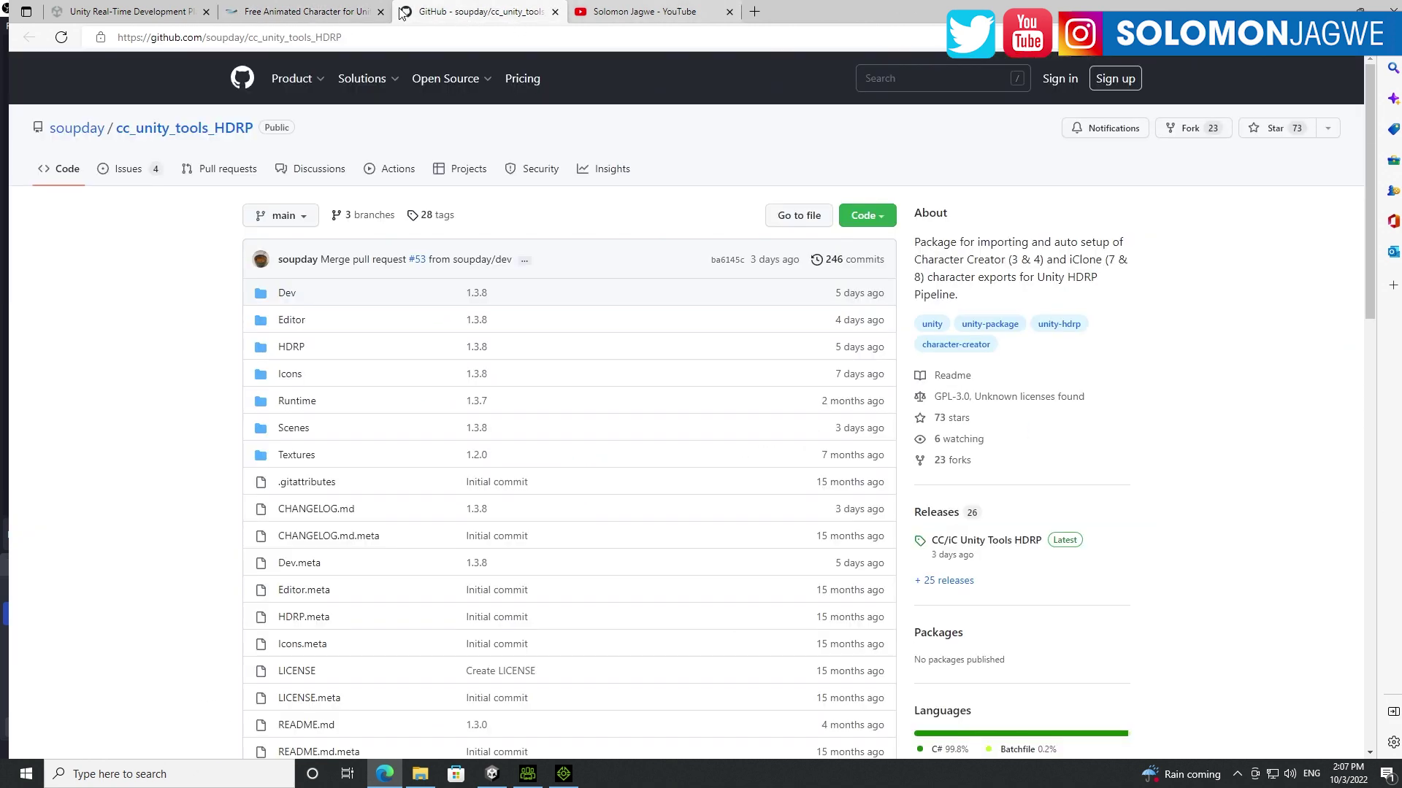
click(128, 11)
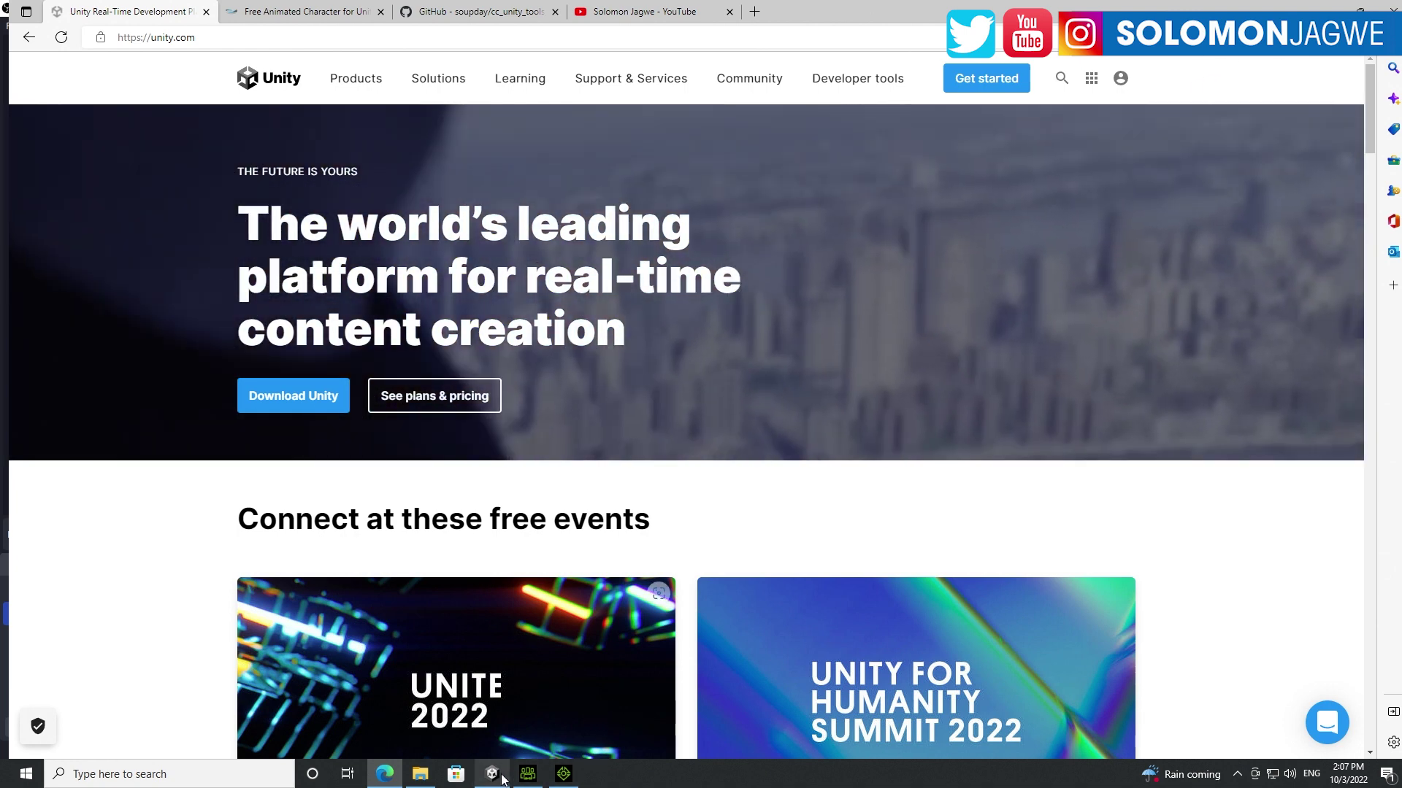
click(502, 778)
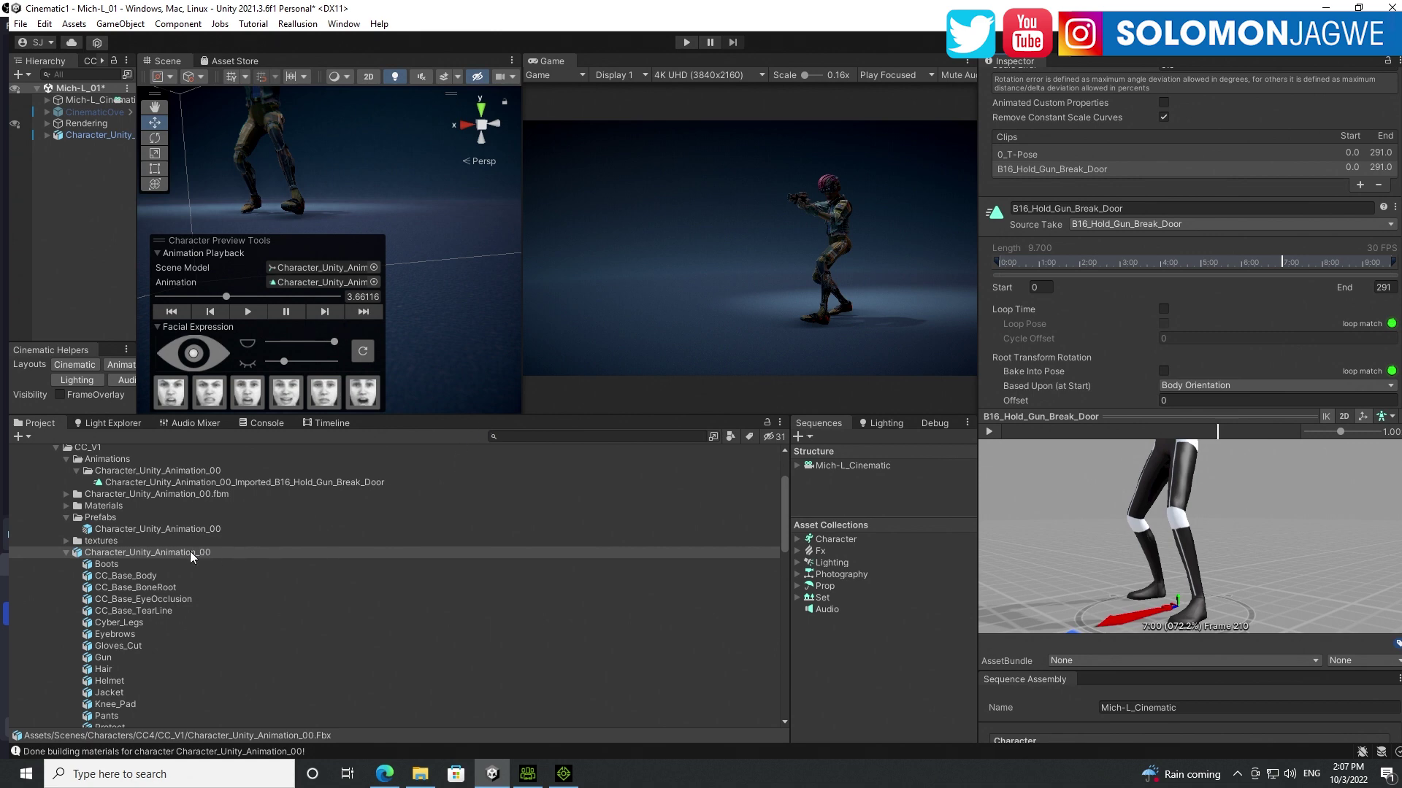
Open the CC/iC Importer HDRP tab and select the imported B16_Hold_Gun_Break_Door clip (9.667, 30 FPS).
click(67, 553)
scroll(190, 558, up, 3)
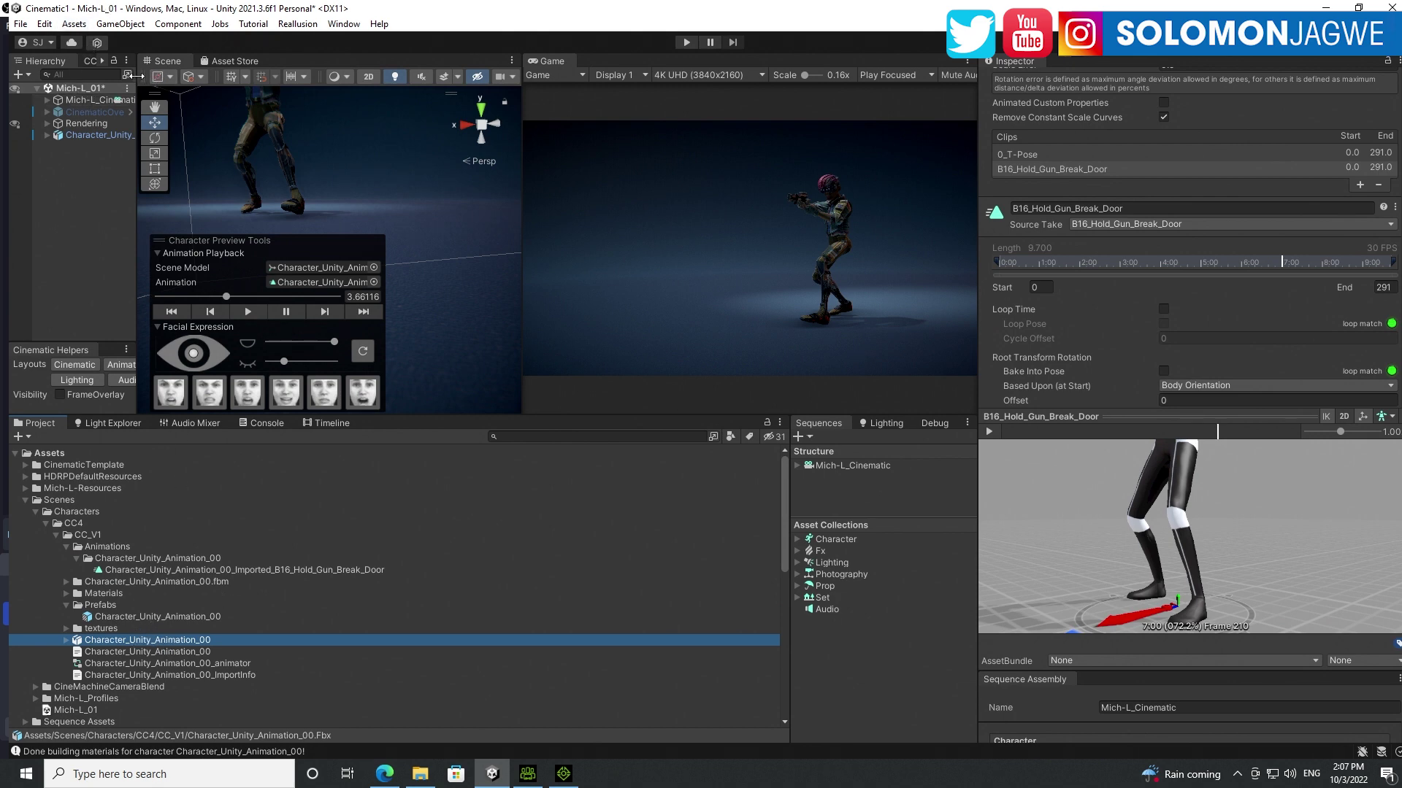
drag(139, 77, 252, 79)
click(164, 60)
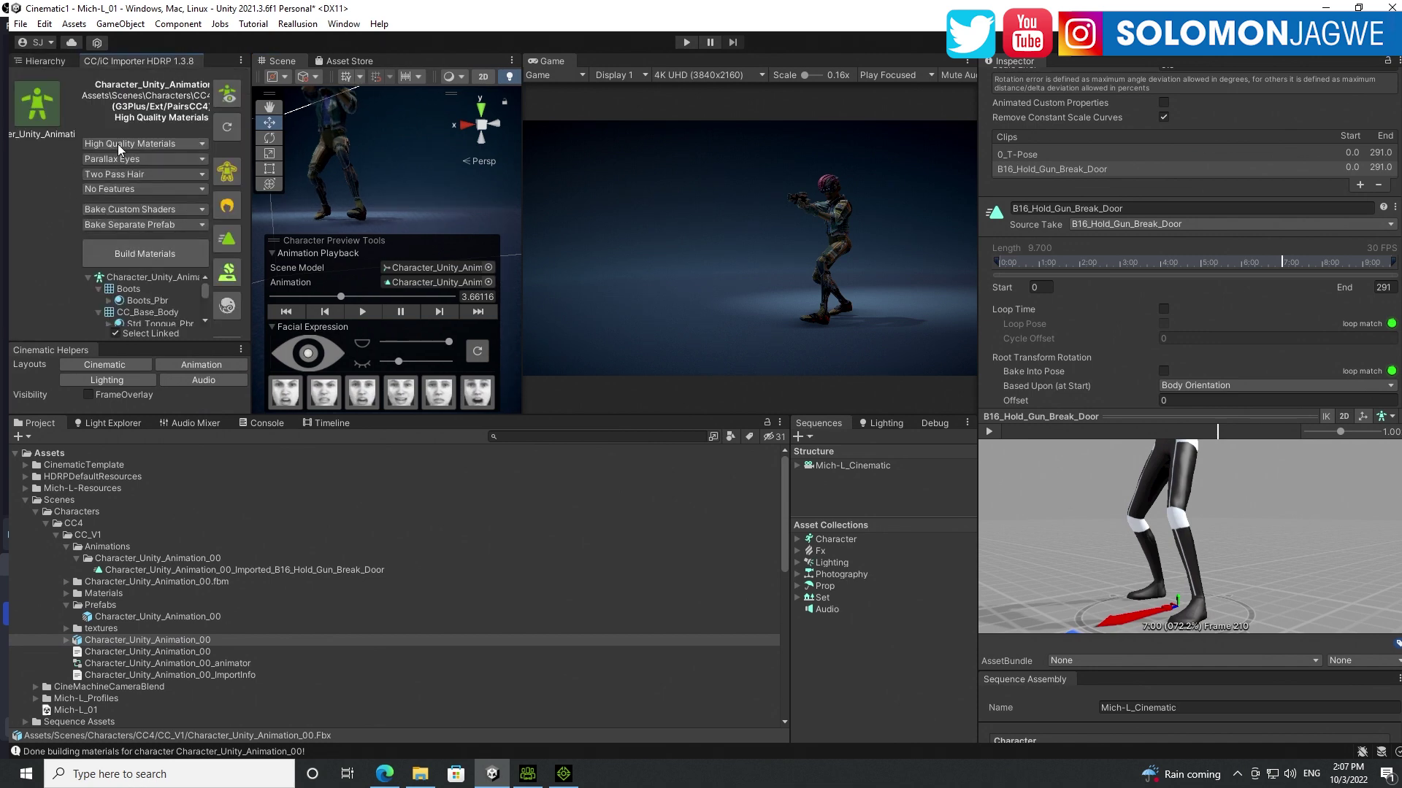
click(203, 144)
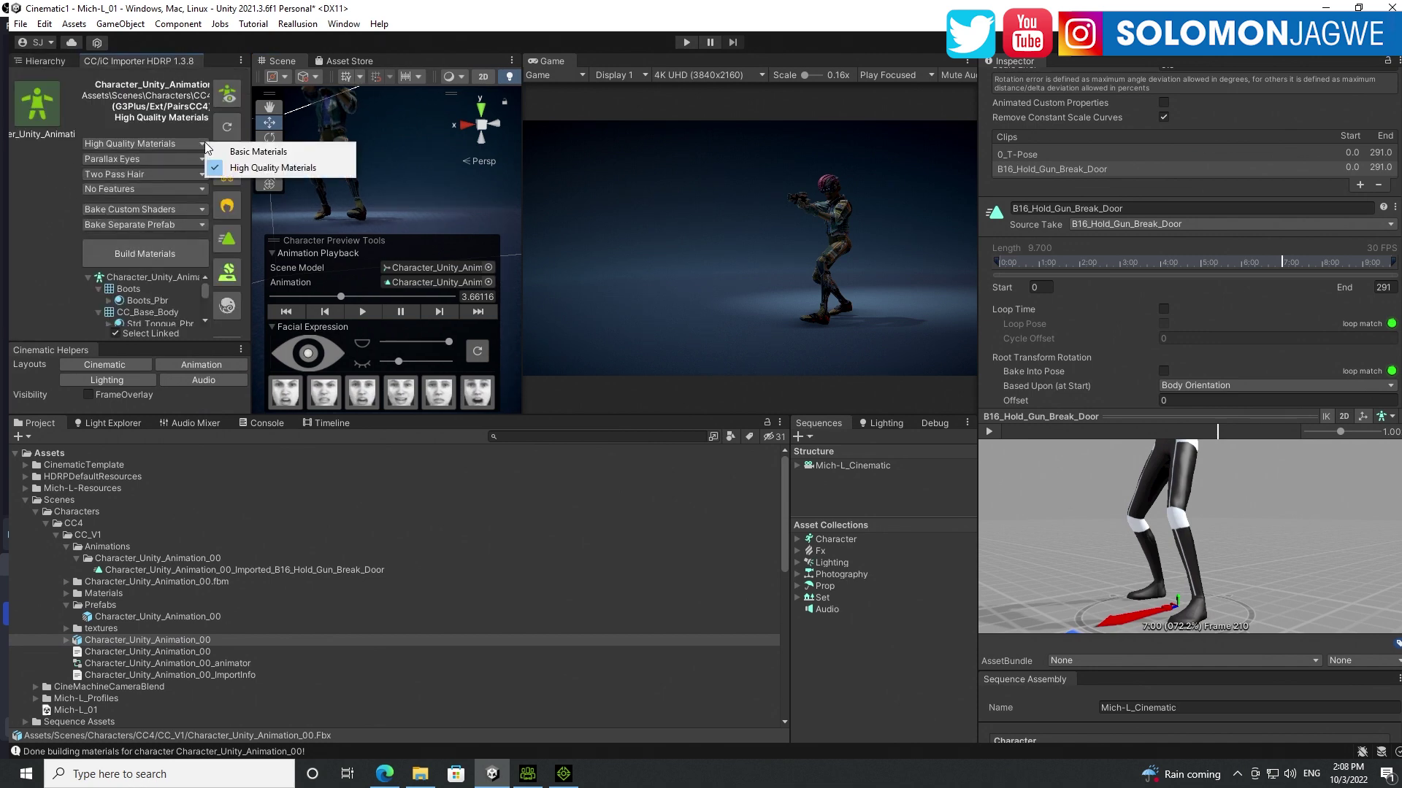
click(51, 191)
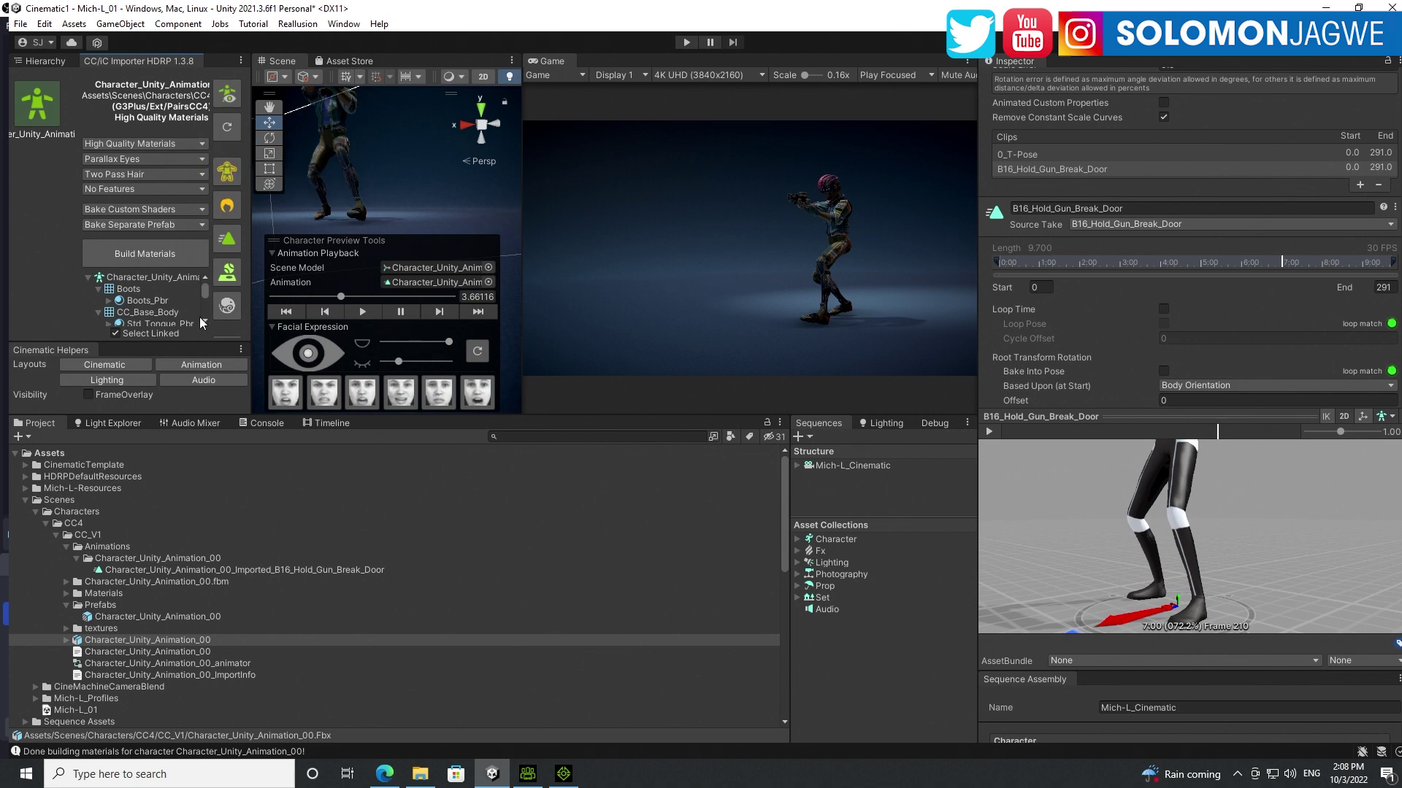
click(160, 570)
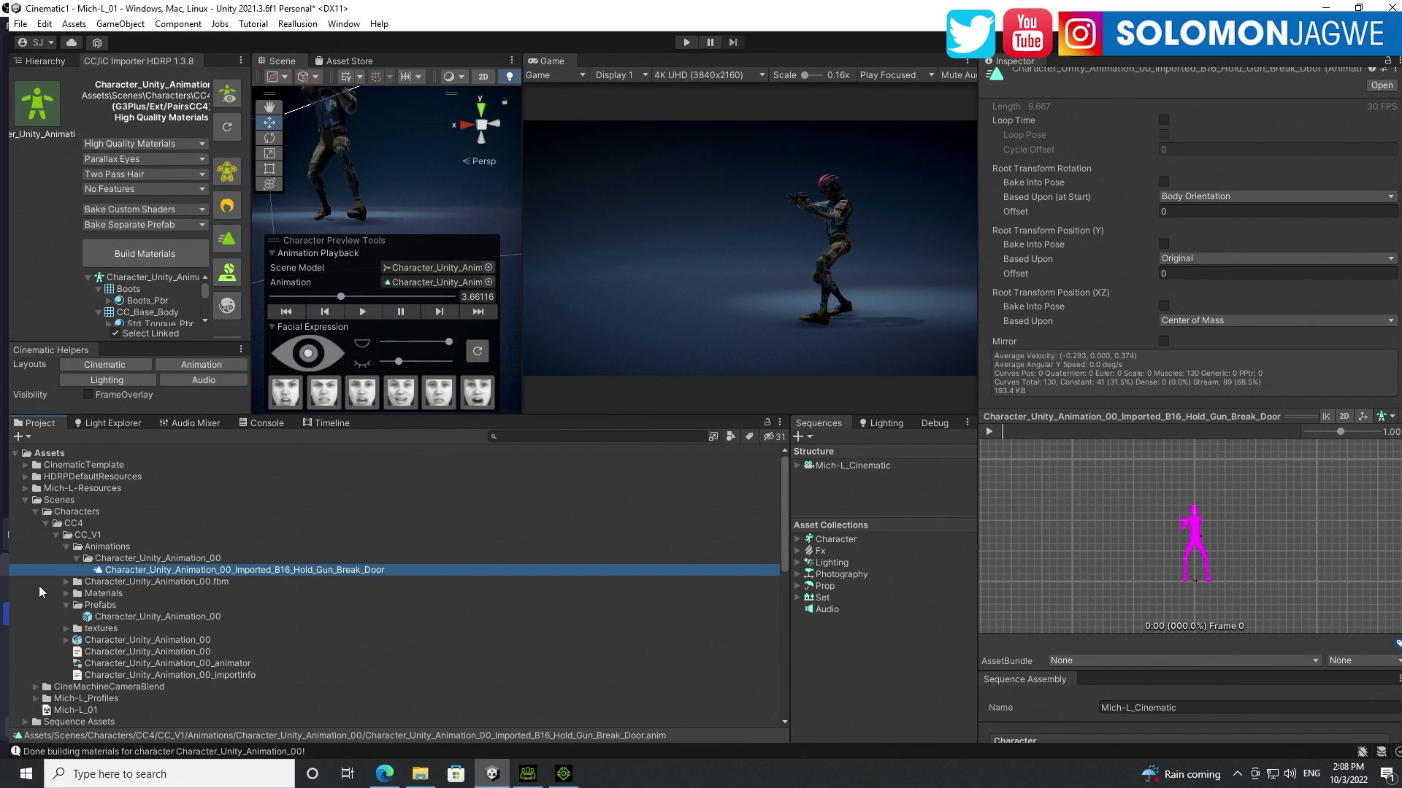
Select the Character_Unity_Animation_00 FBX and keep its Rig Animation Type set to Humanoid.
click(125, 640)
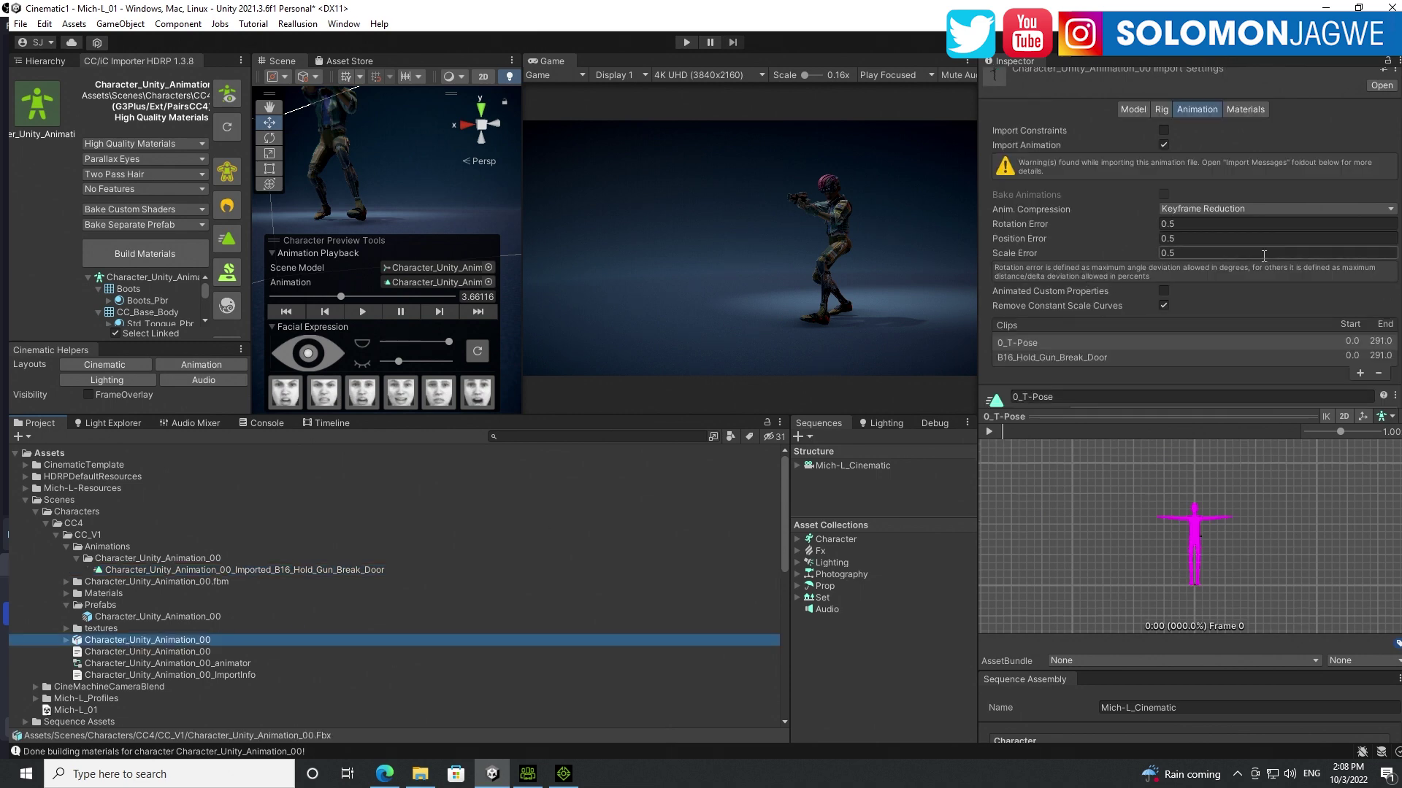
click(1161, 109)
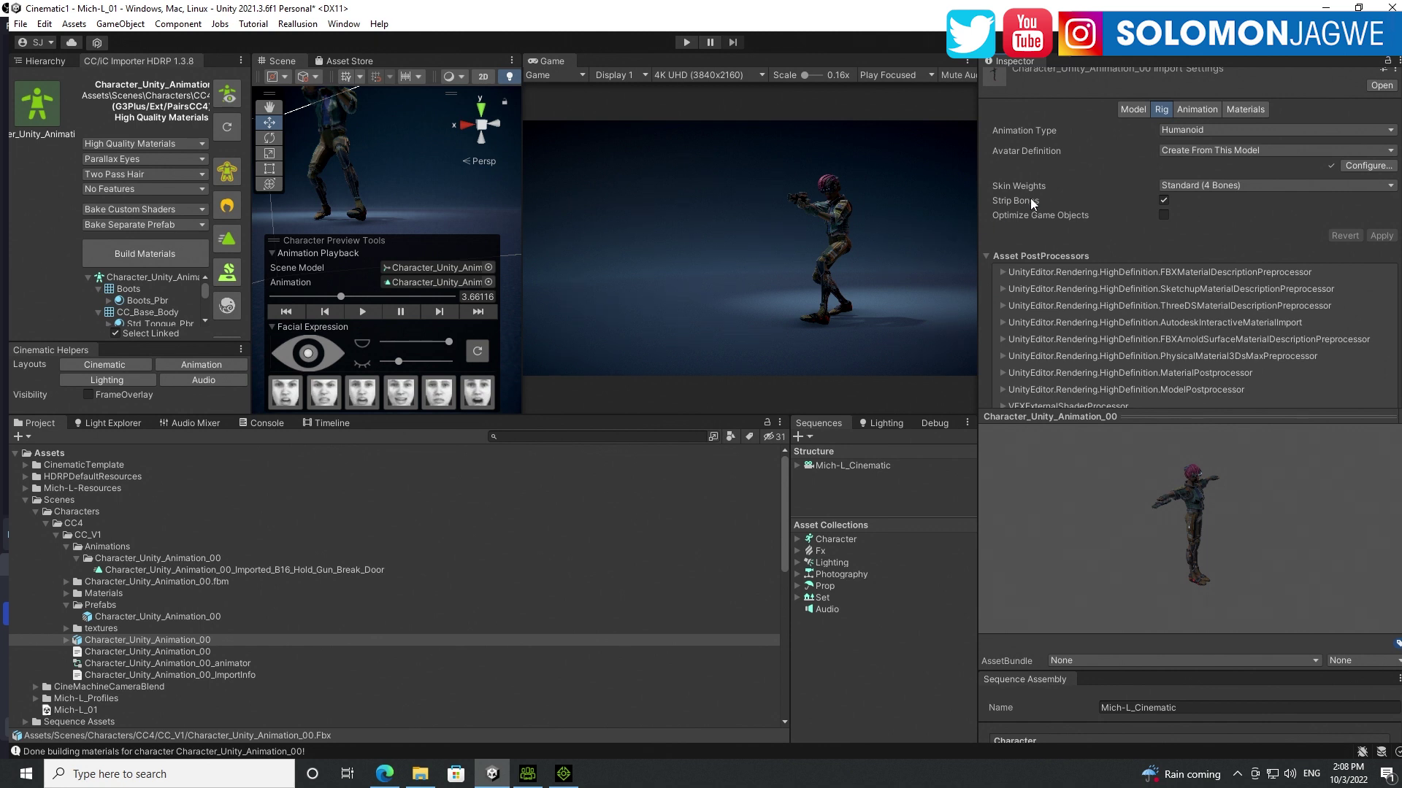
click(1177, 129)
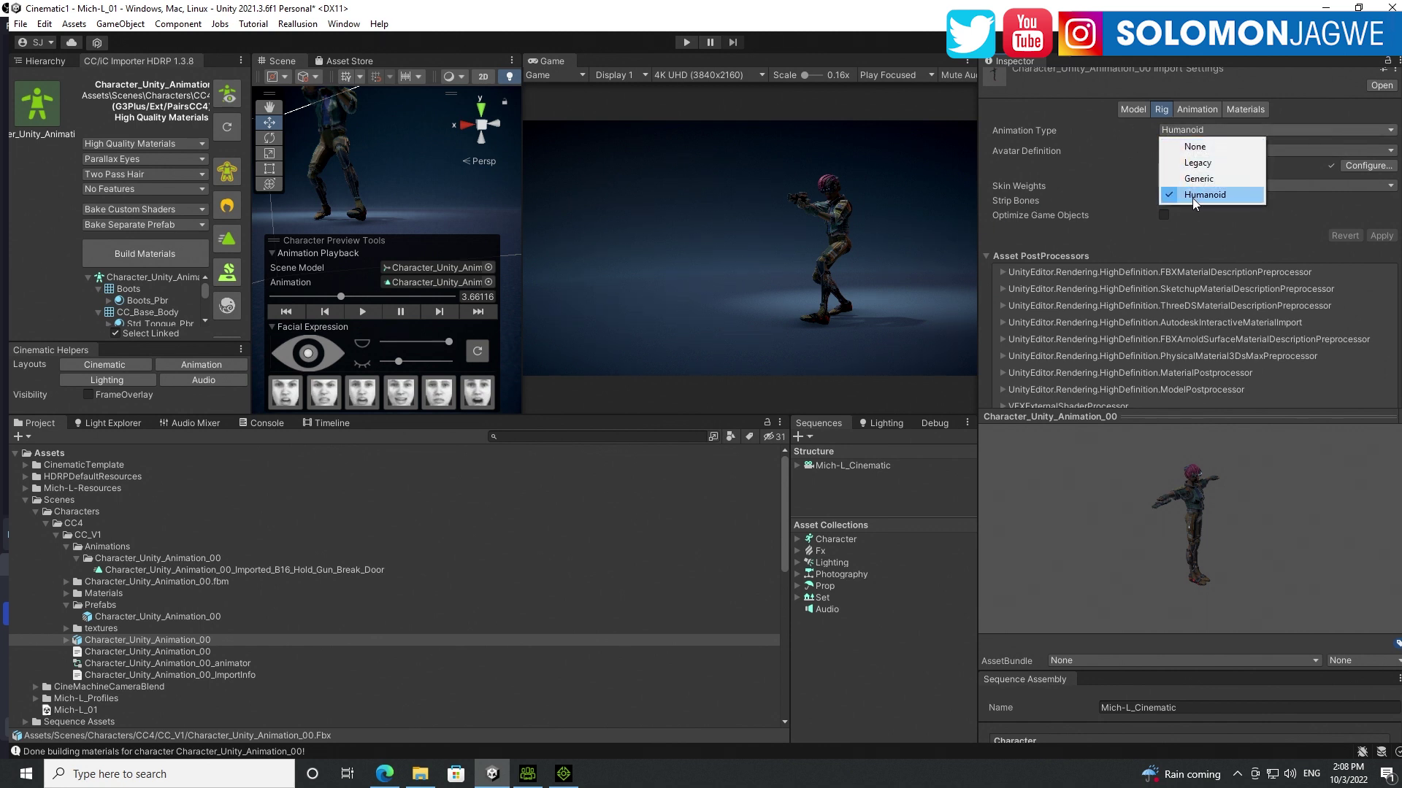
click(1118, 169)
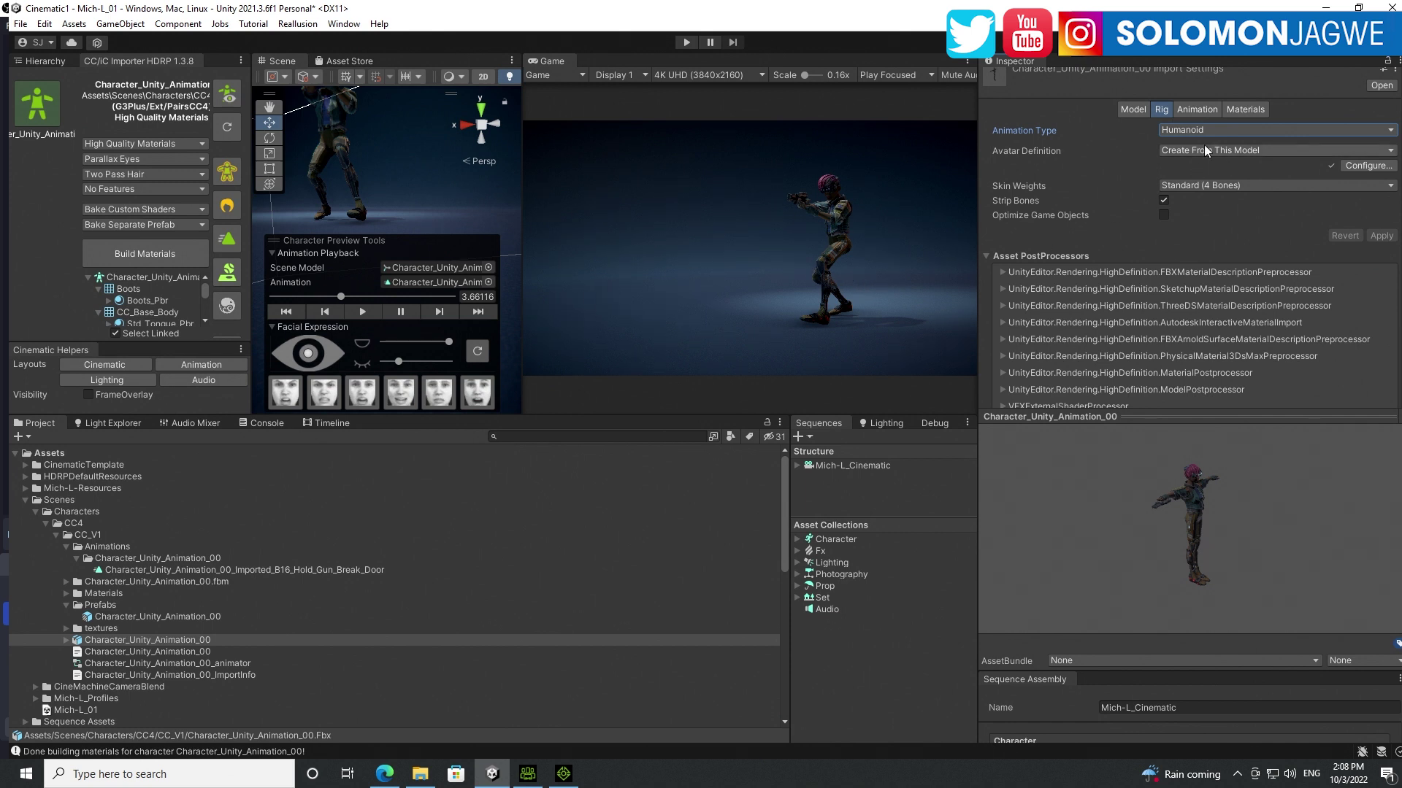
Check the avatar's bone mapping list and close Avatar Configuration with Done.
click(1358, 168)
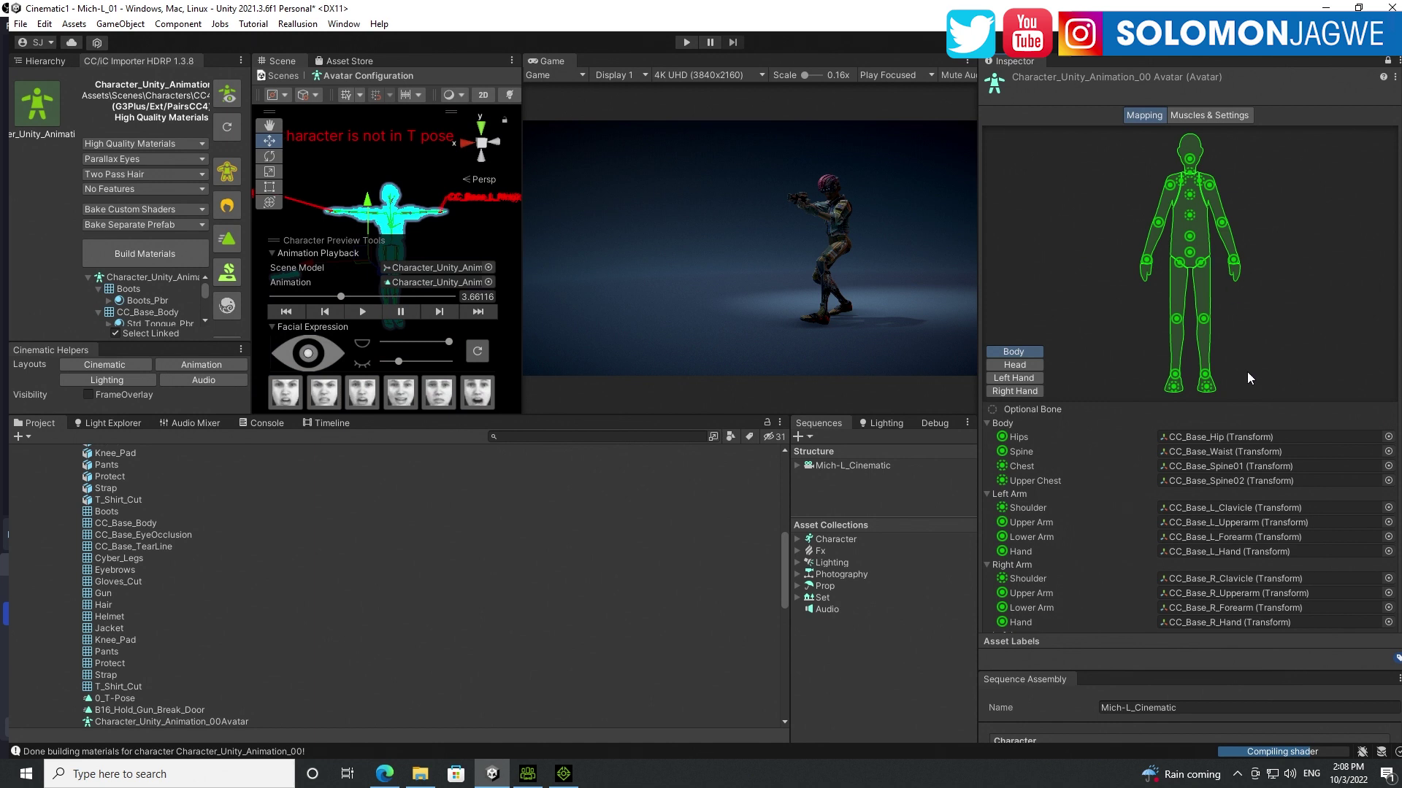
scroll(1359, 629, down, 3)
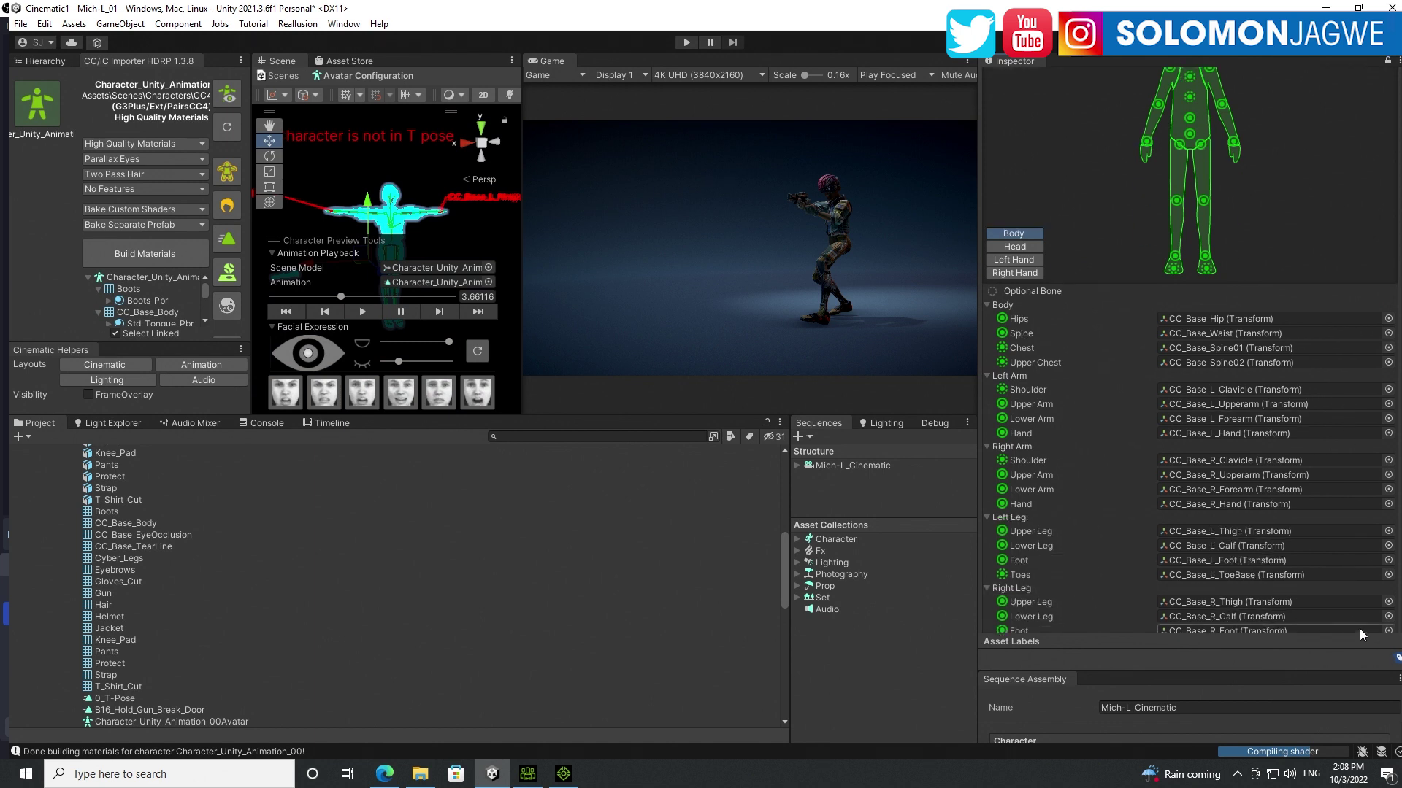
scroll(1359, 630, up, 2)
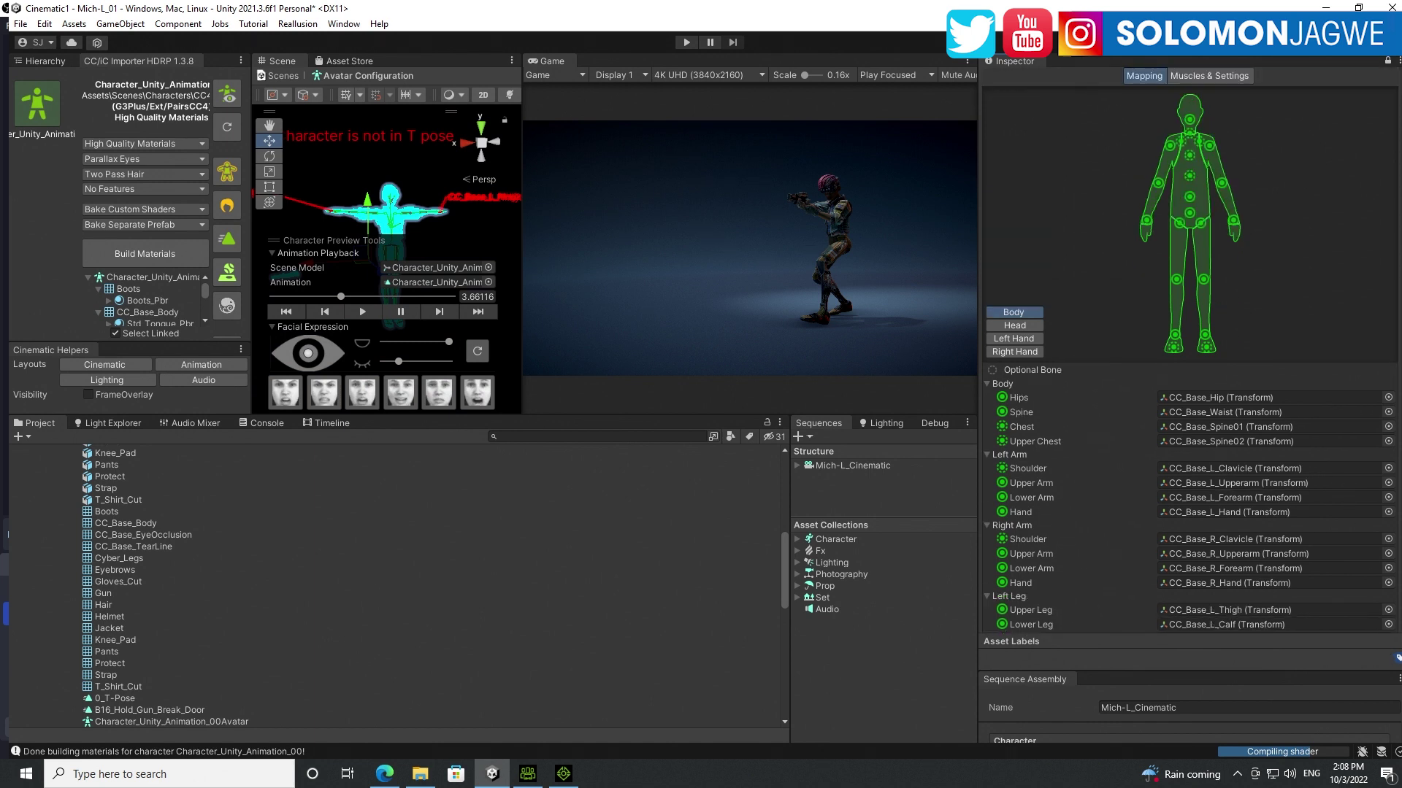
scroll(1359, 628, down, 8)
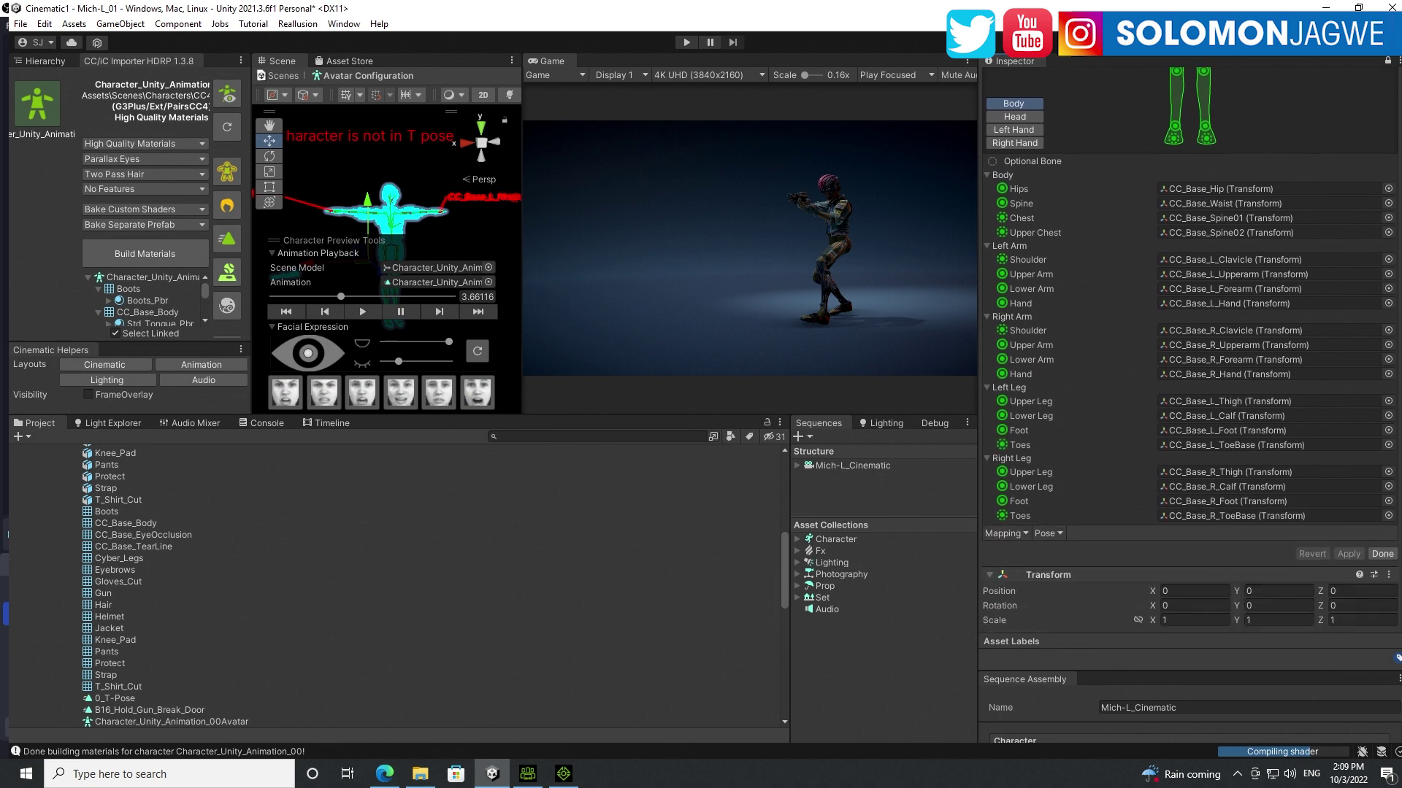
click(1382, 554)
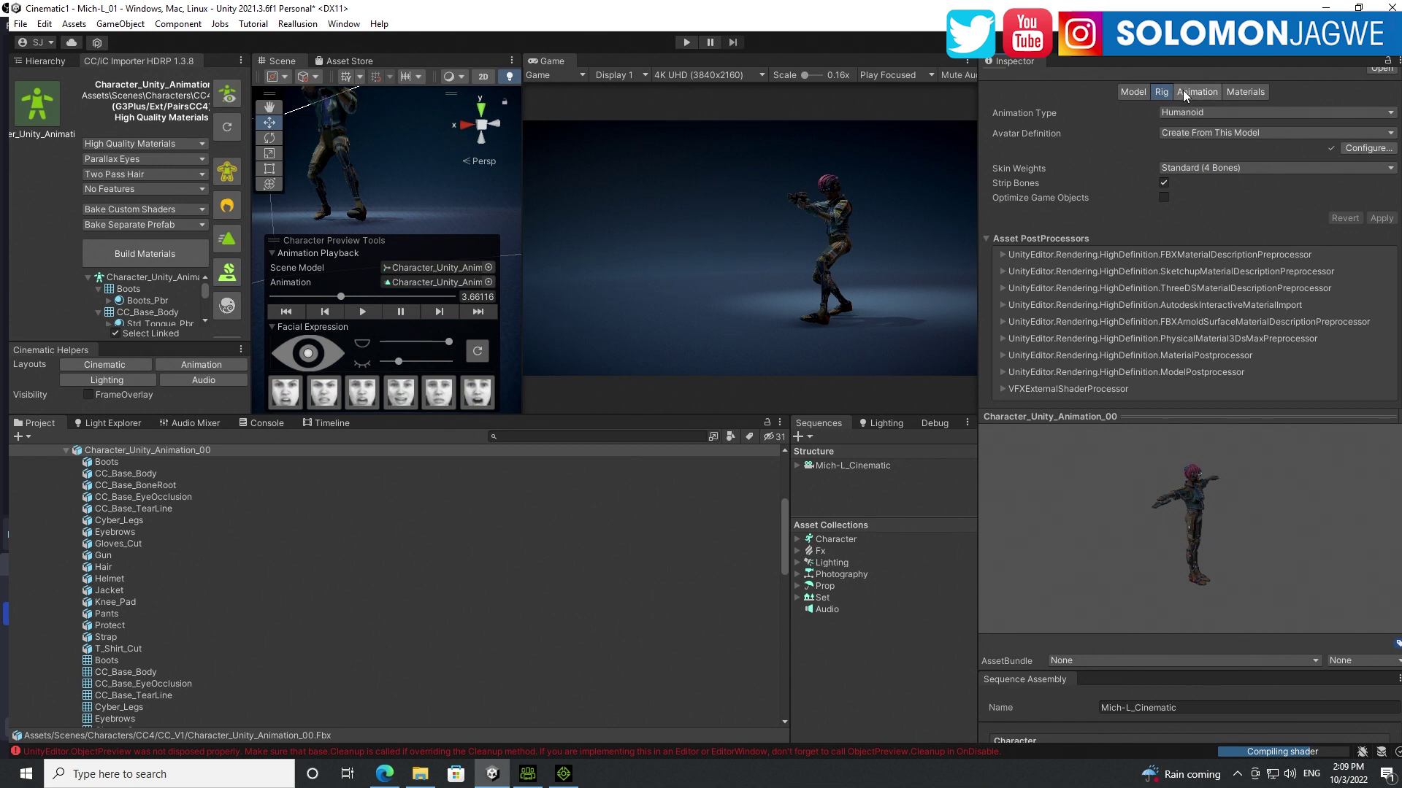
Clear all Console messages and return to the Project panel.
click(102, 753)
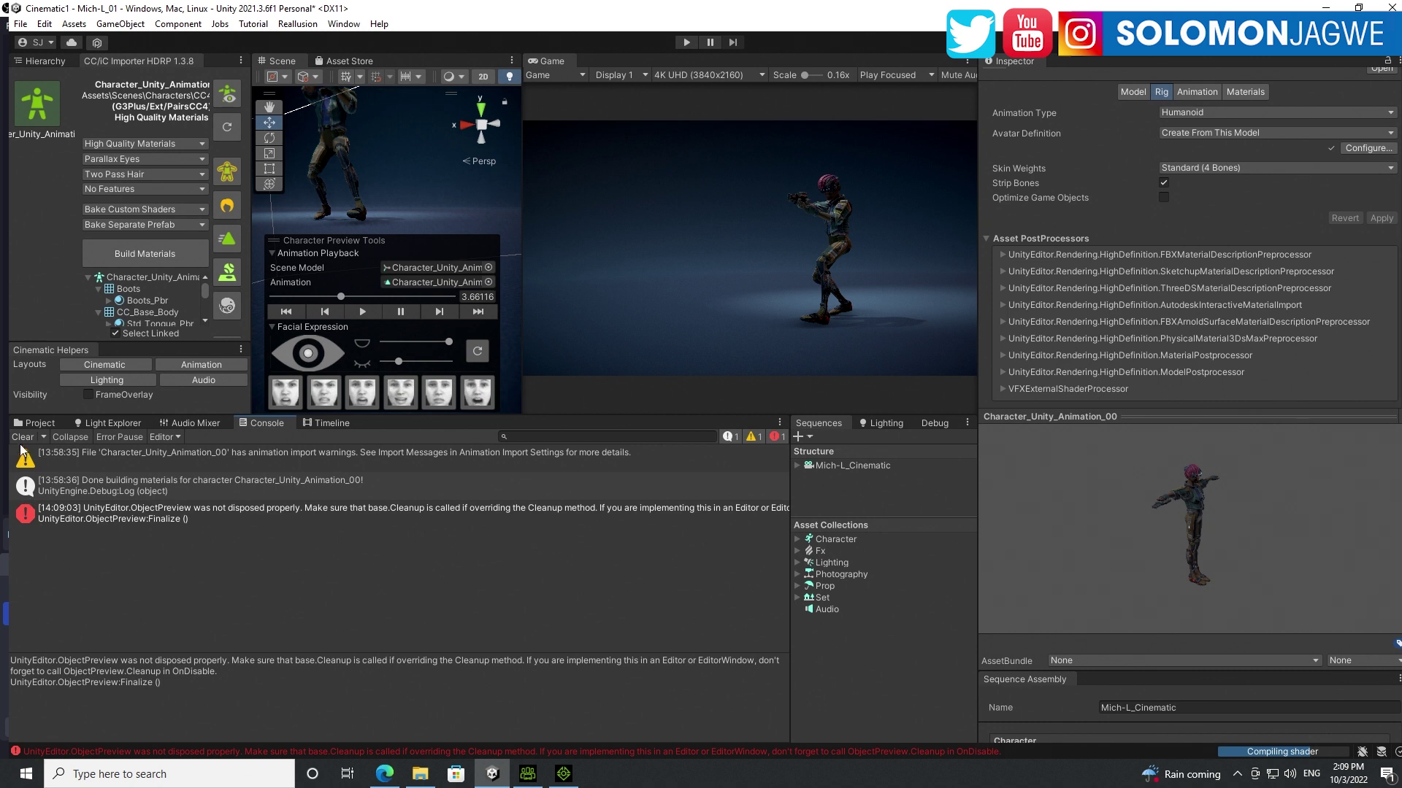
click(22, 438)
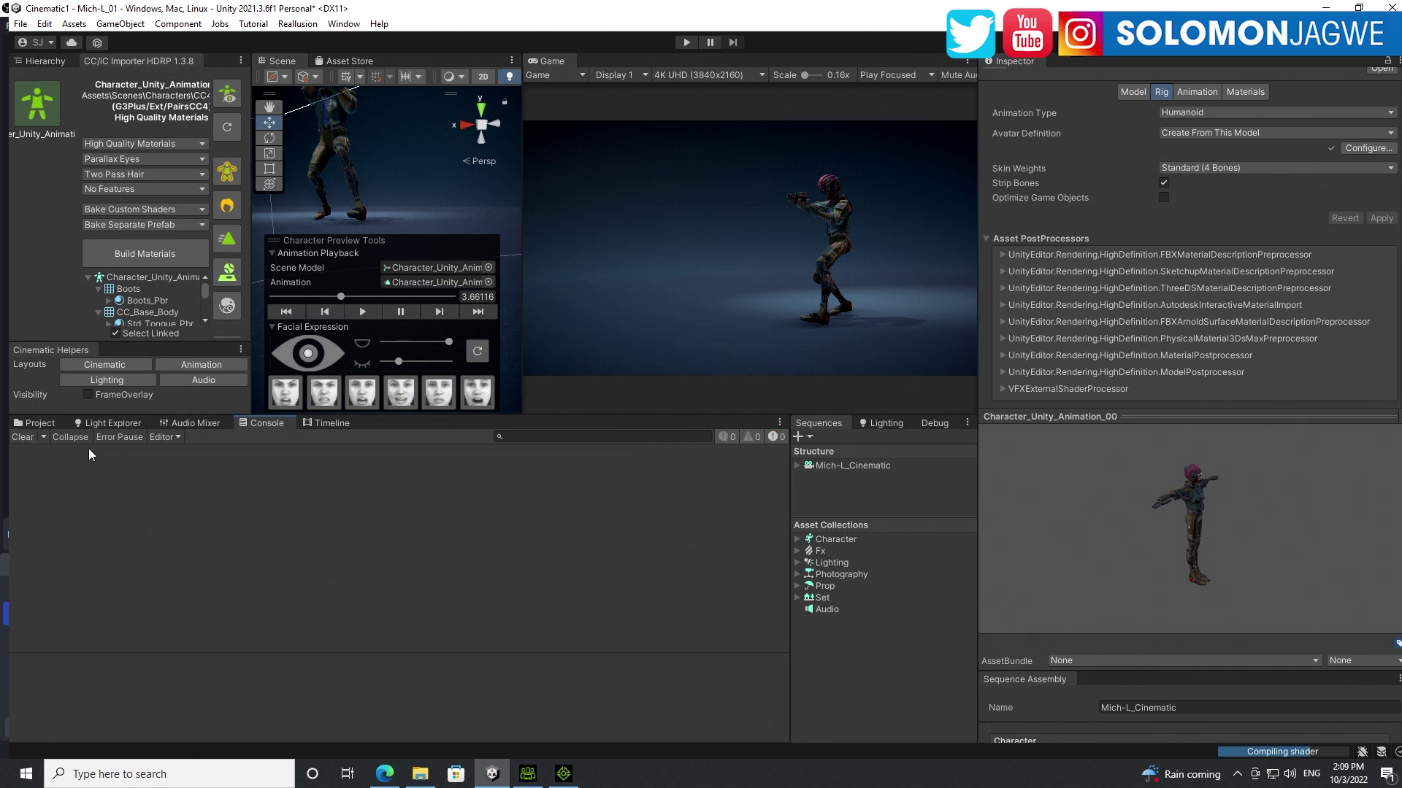
click(41, 424)
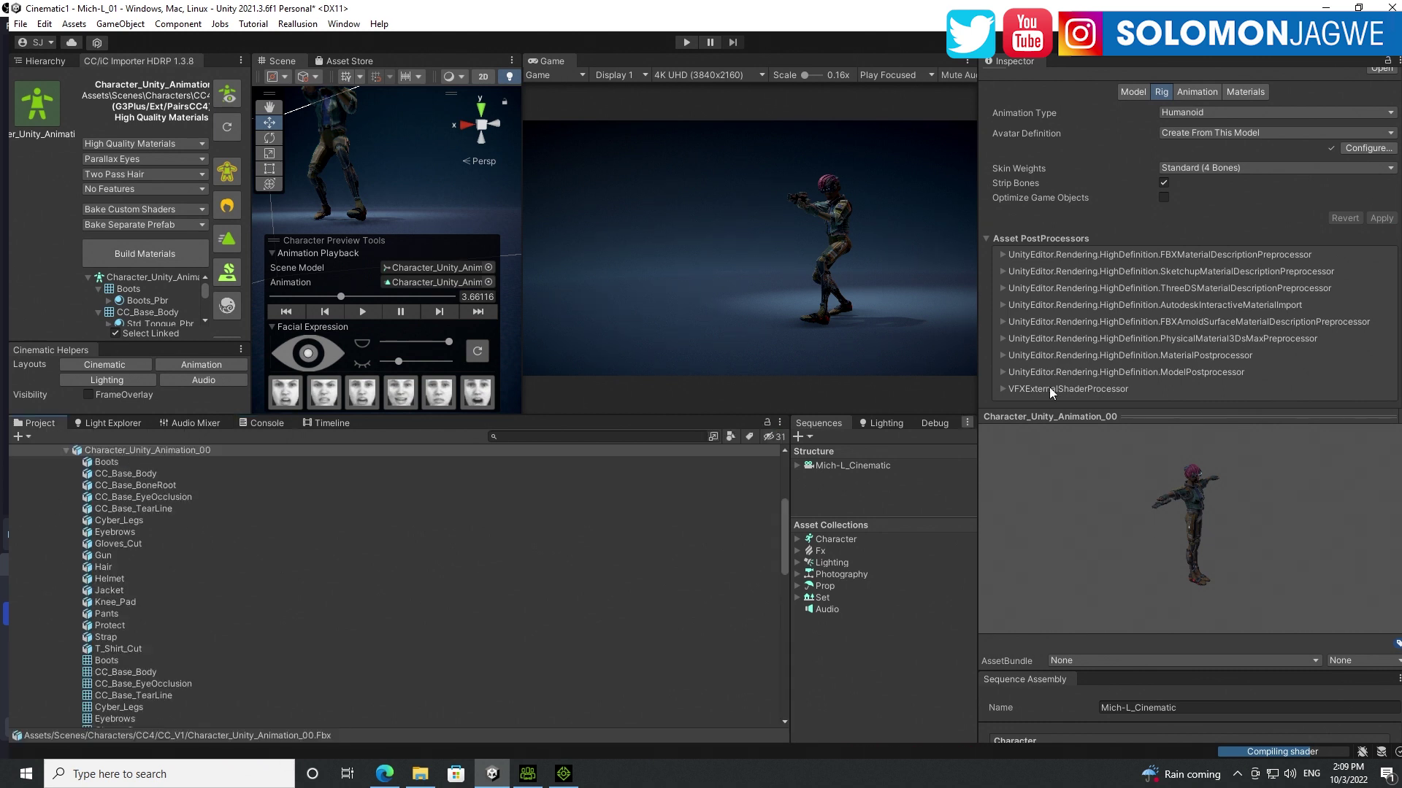
In Animation import settings, select B16_Hold_Gun_Break_Door and preview it on the Unity Model avatar.
click(1212, 91)
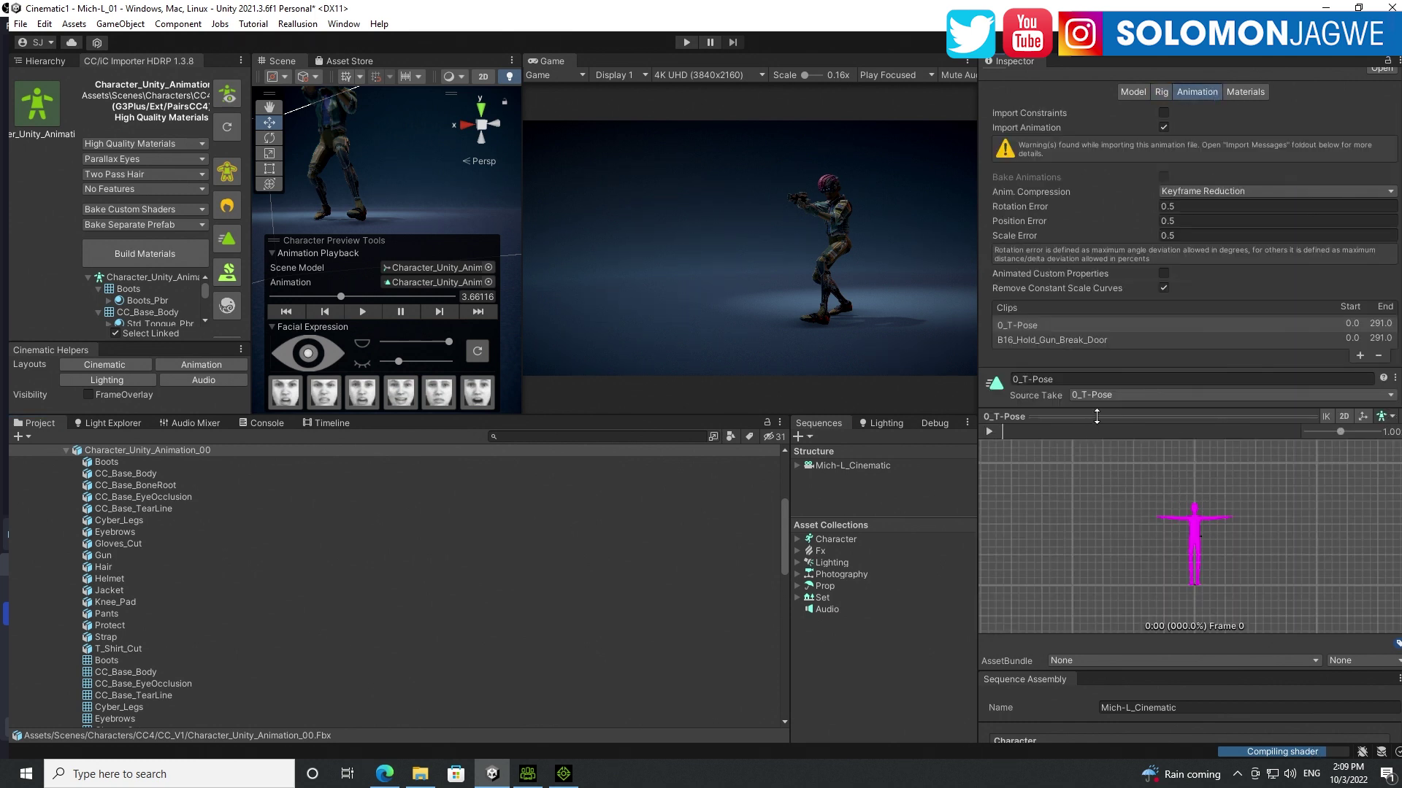
click(1110, 397)
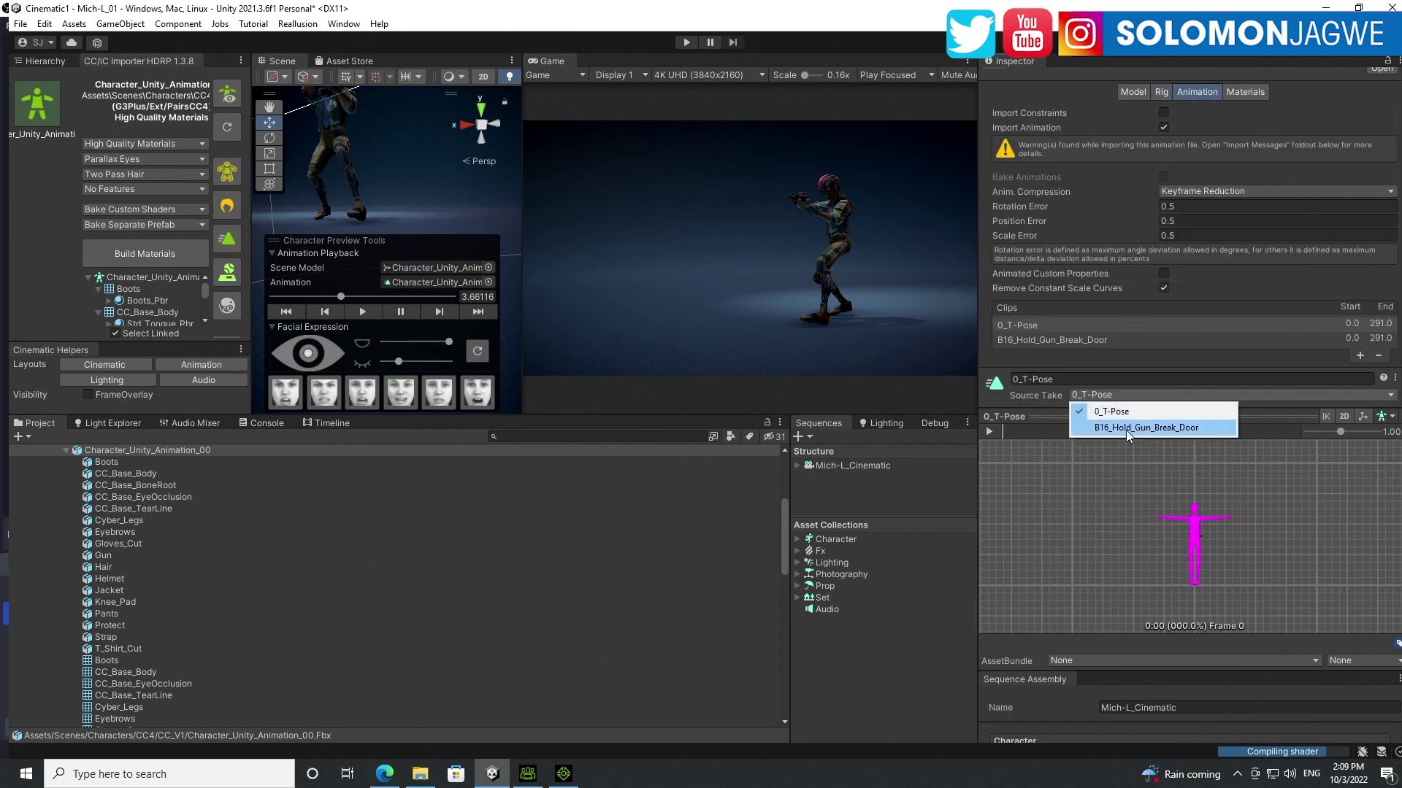
click(1125, 456)
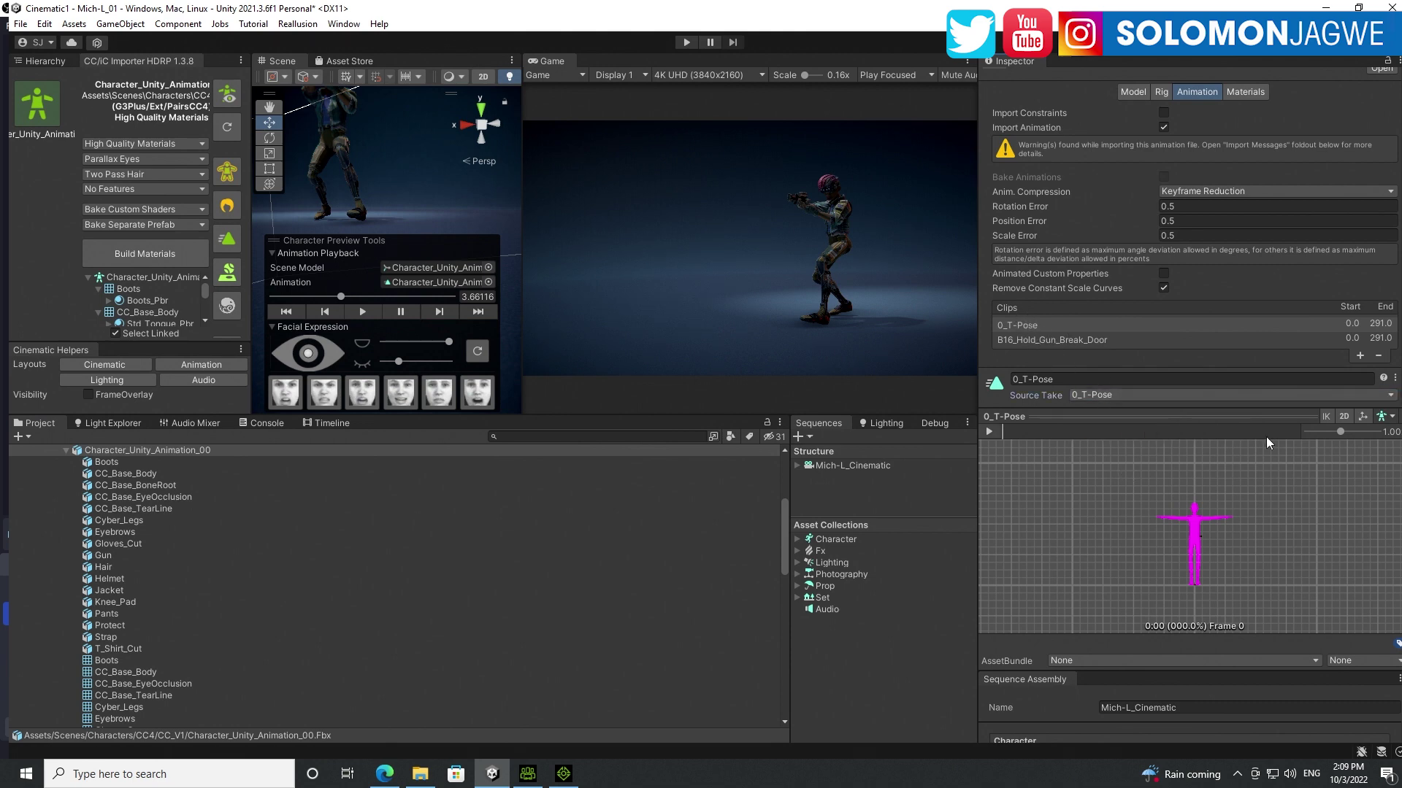
click(1381, 418)
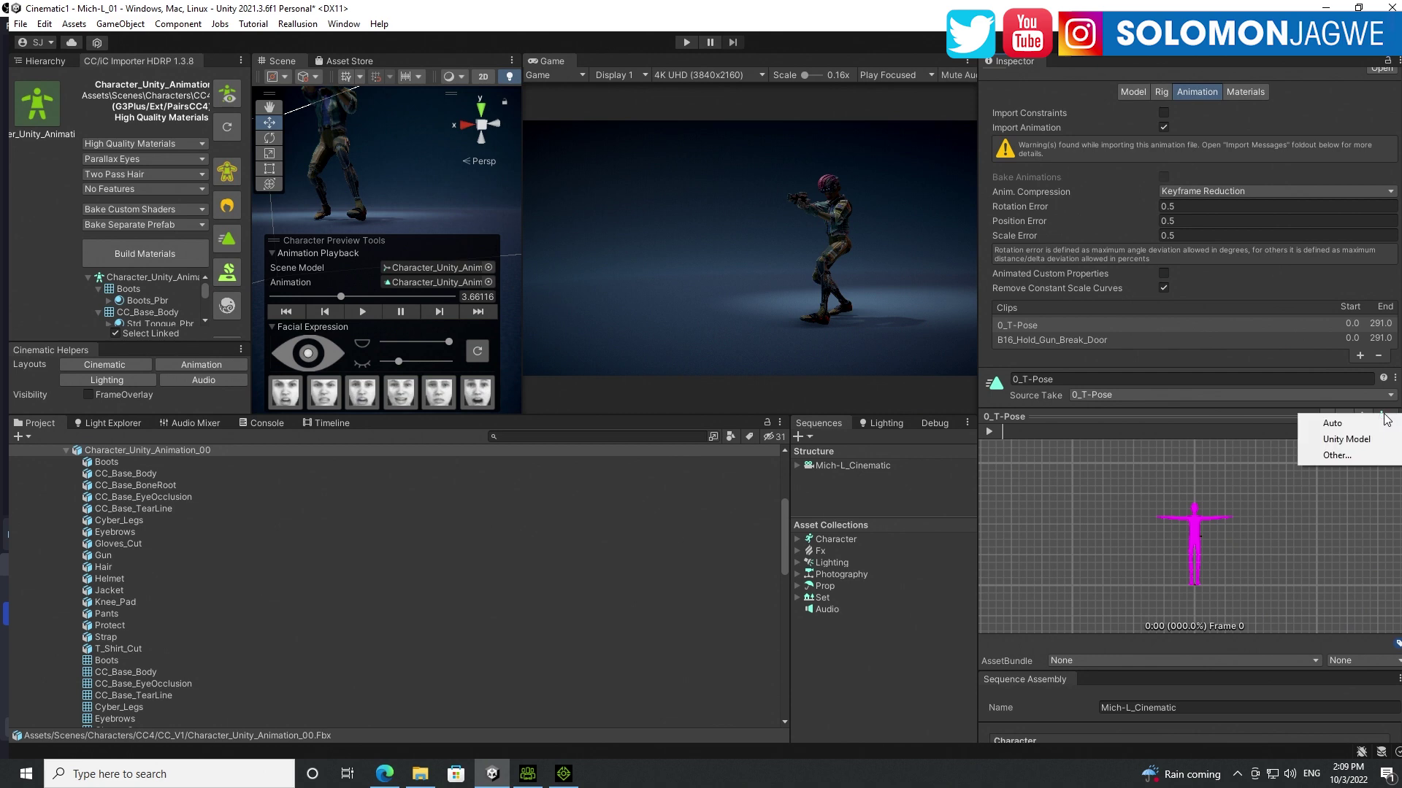
click(1352, 441)
click(1091, 342)
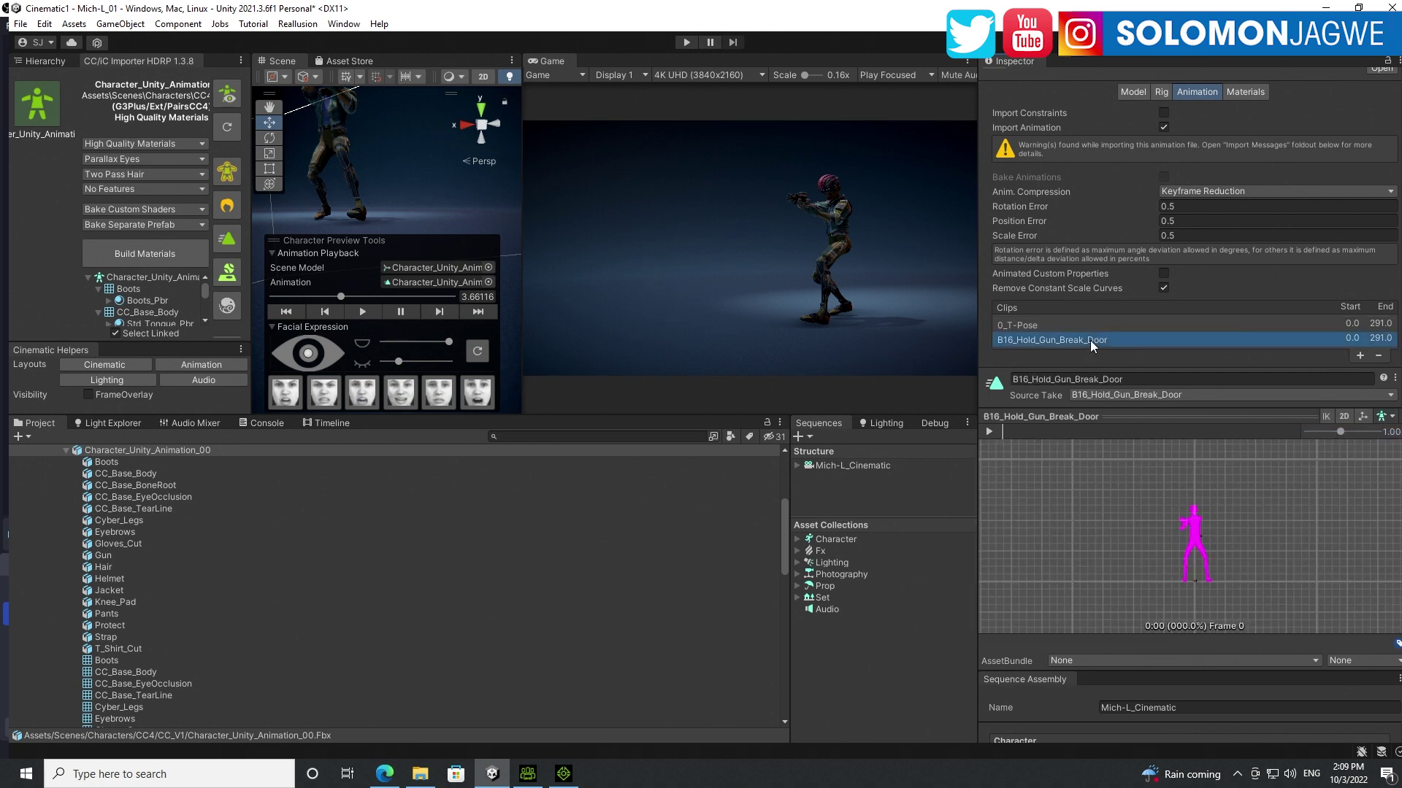
click(1382, 416)
click(1361, 443)
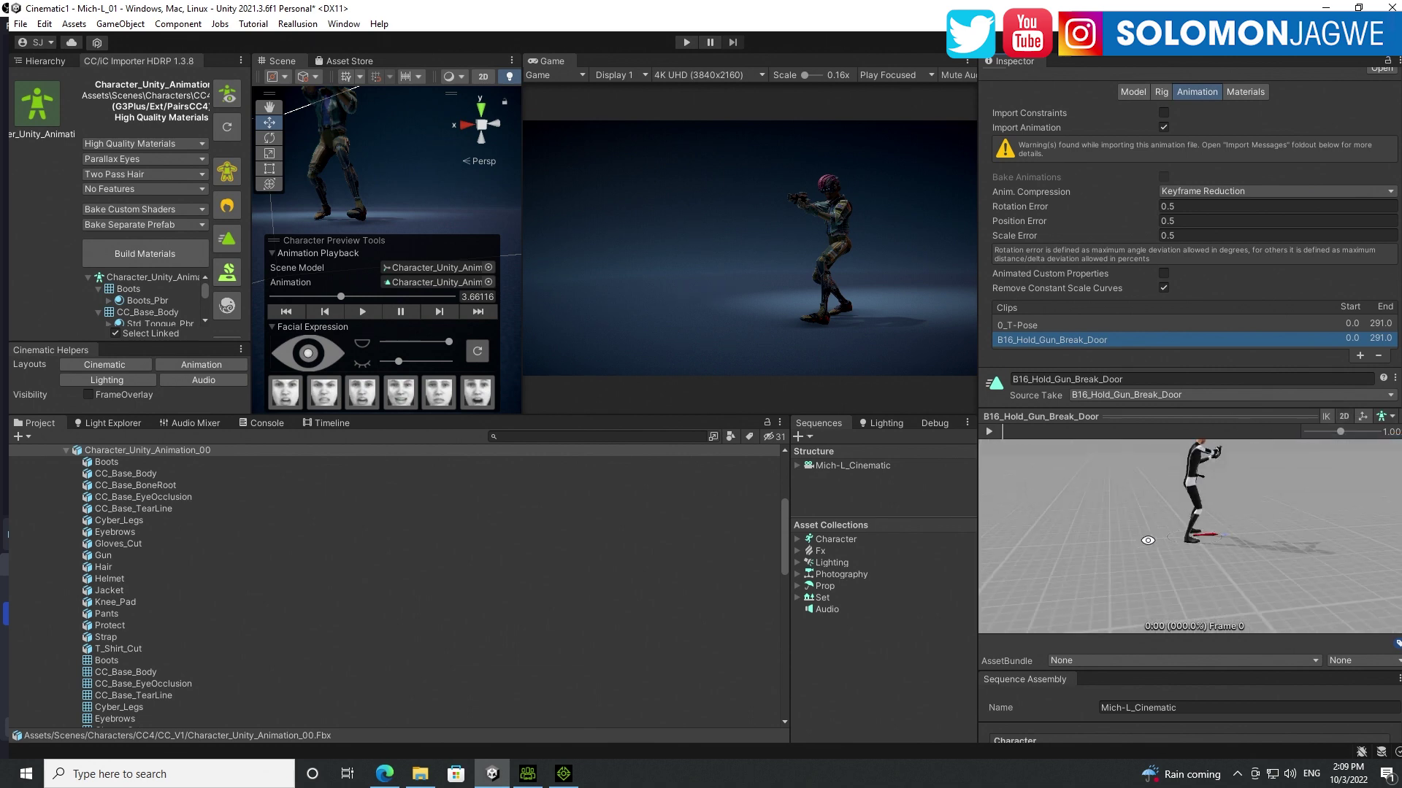
Bake root rotation and root Y position into pose, with rotation based upon Original.
drag(1058, 545, 1215, 497)
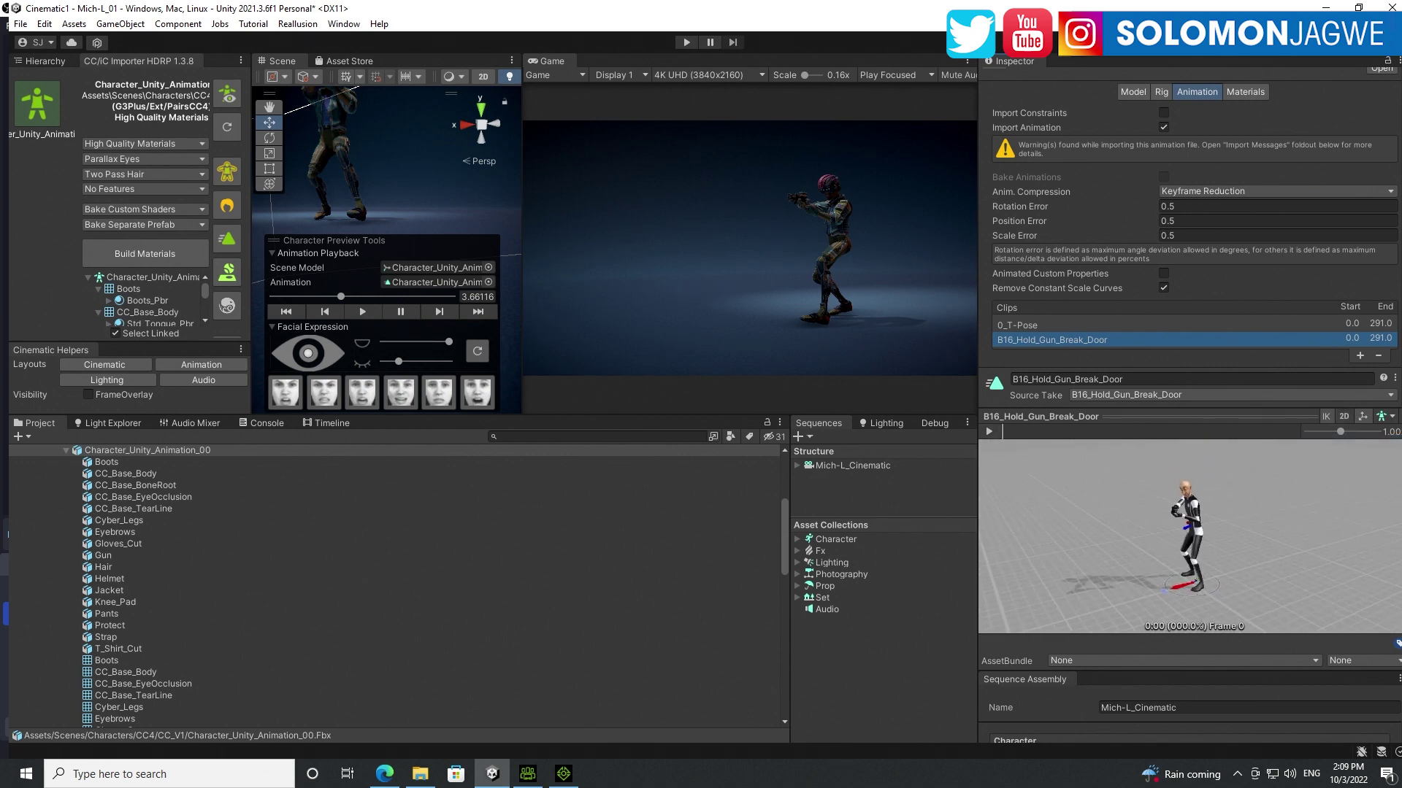
scroll(1190, 241, down, 10)
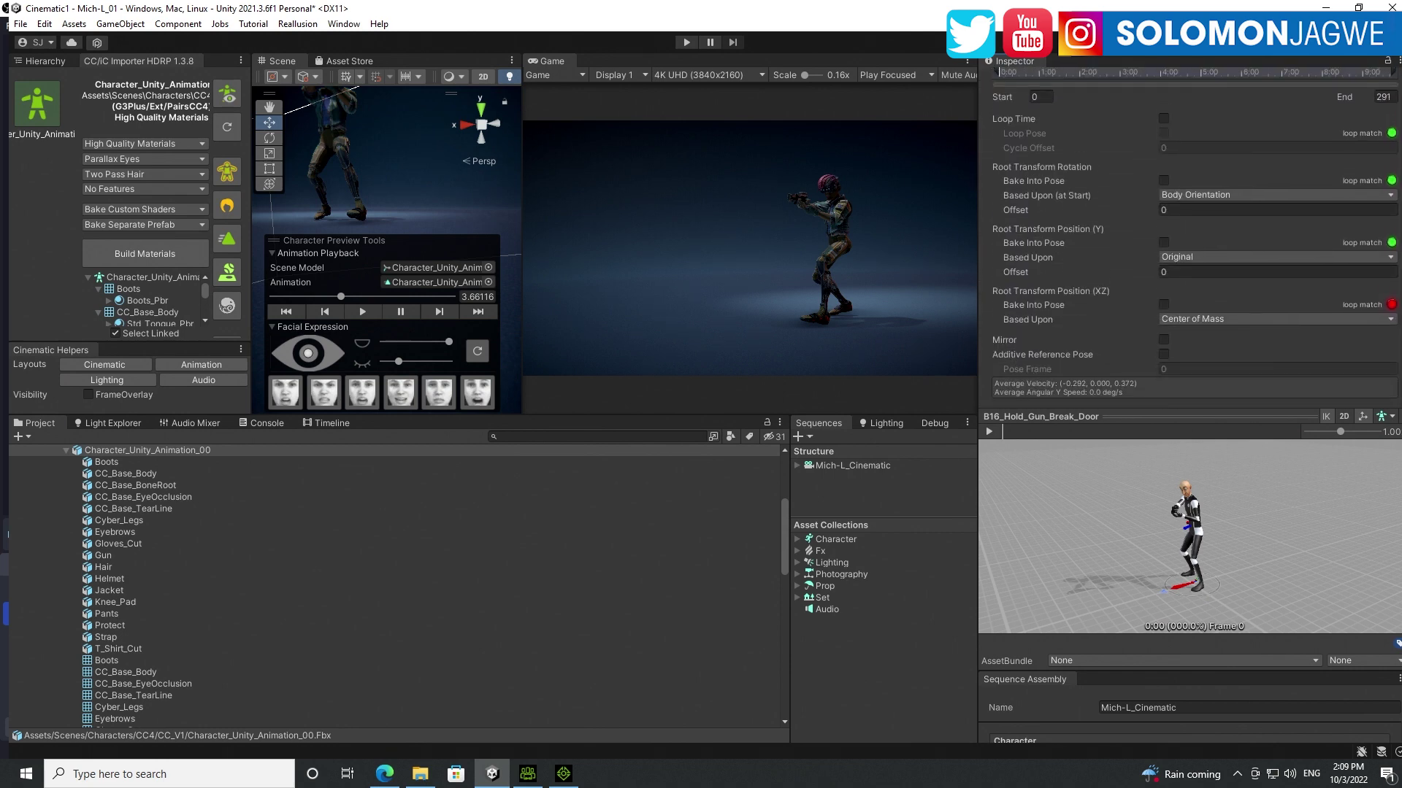
scroll(1398, 253, up, 1)
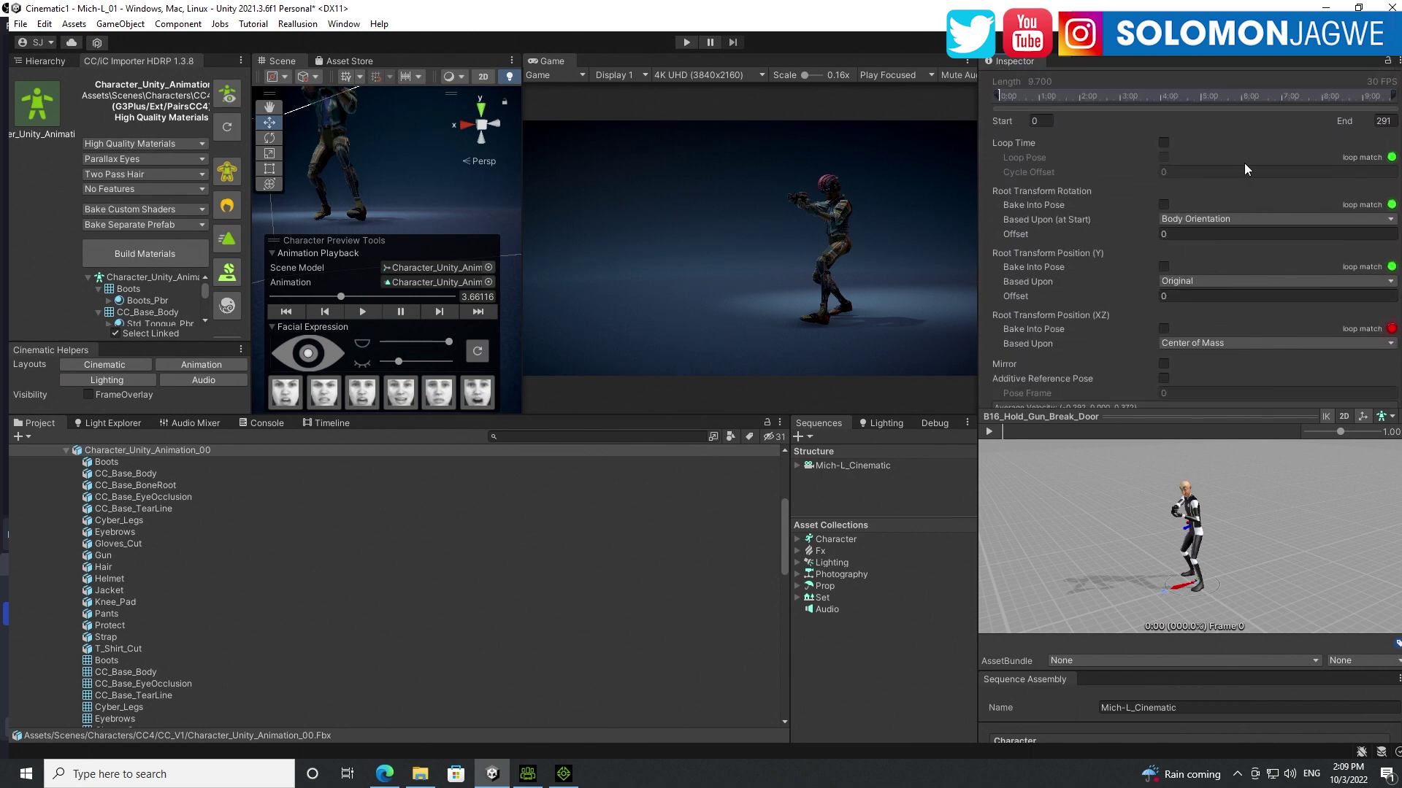
scroll(1396, 188, up, 7)
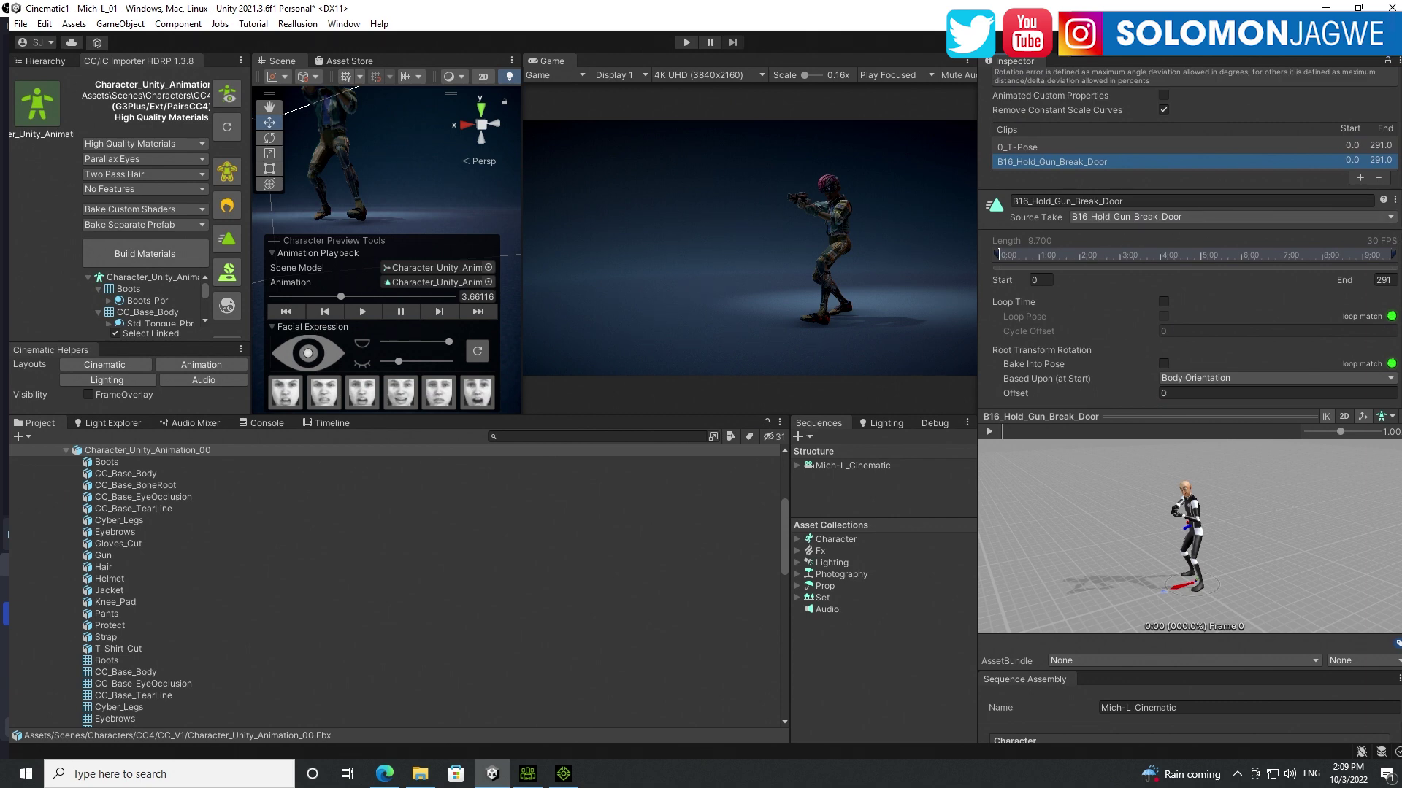
scroll(1190, 237, up, 1)
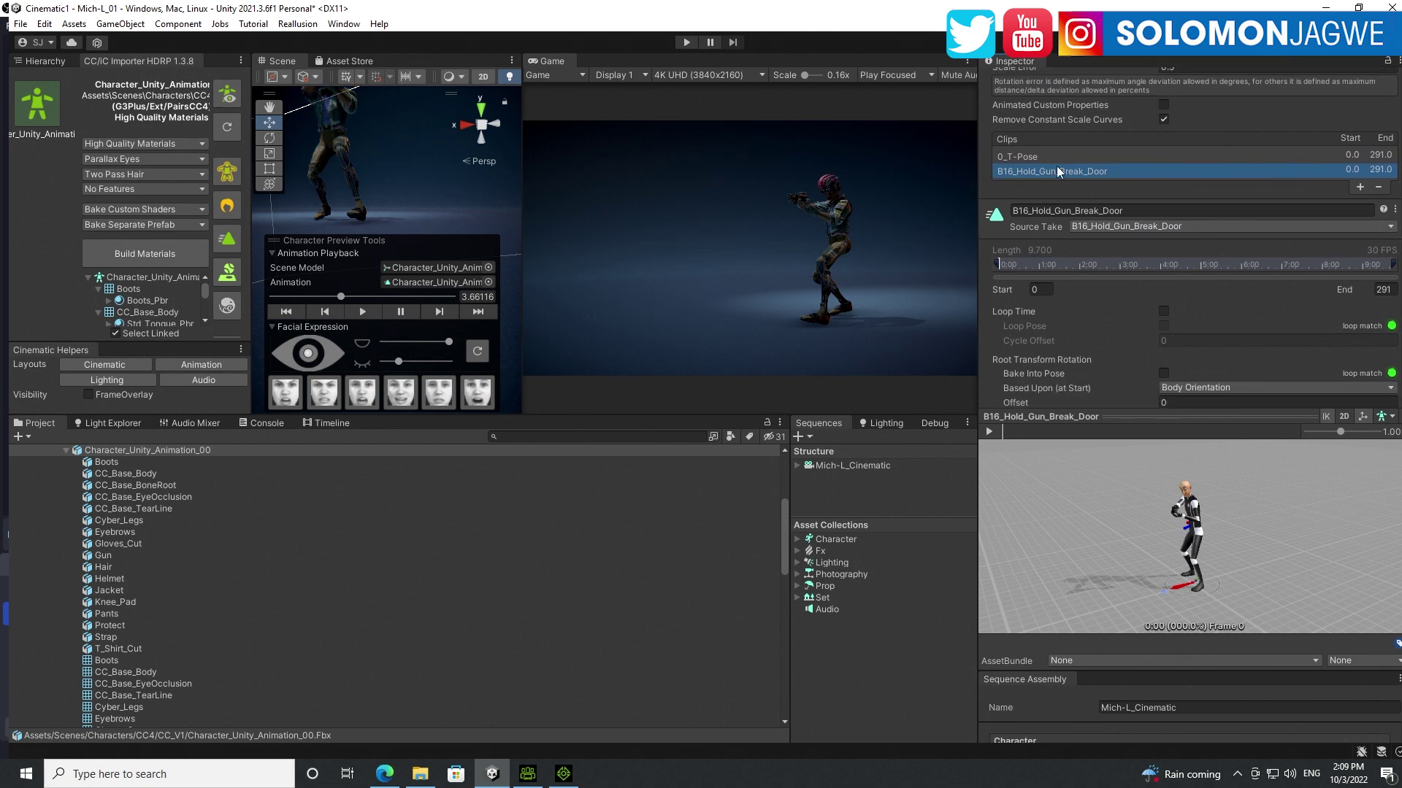
click(1165, 373)
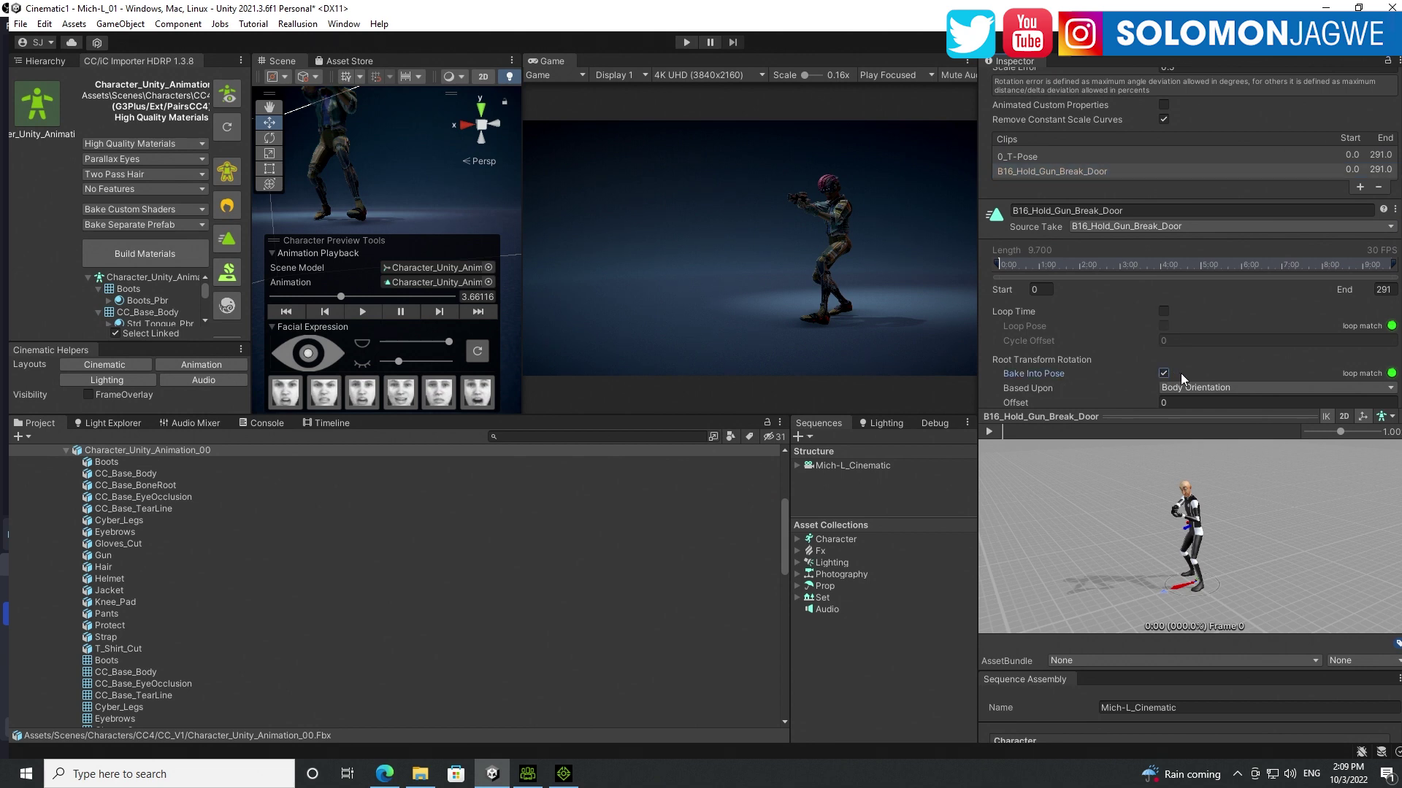
scroll(1183, 369, down, 5)
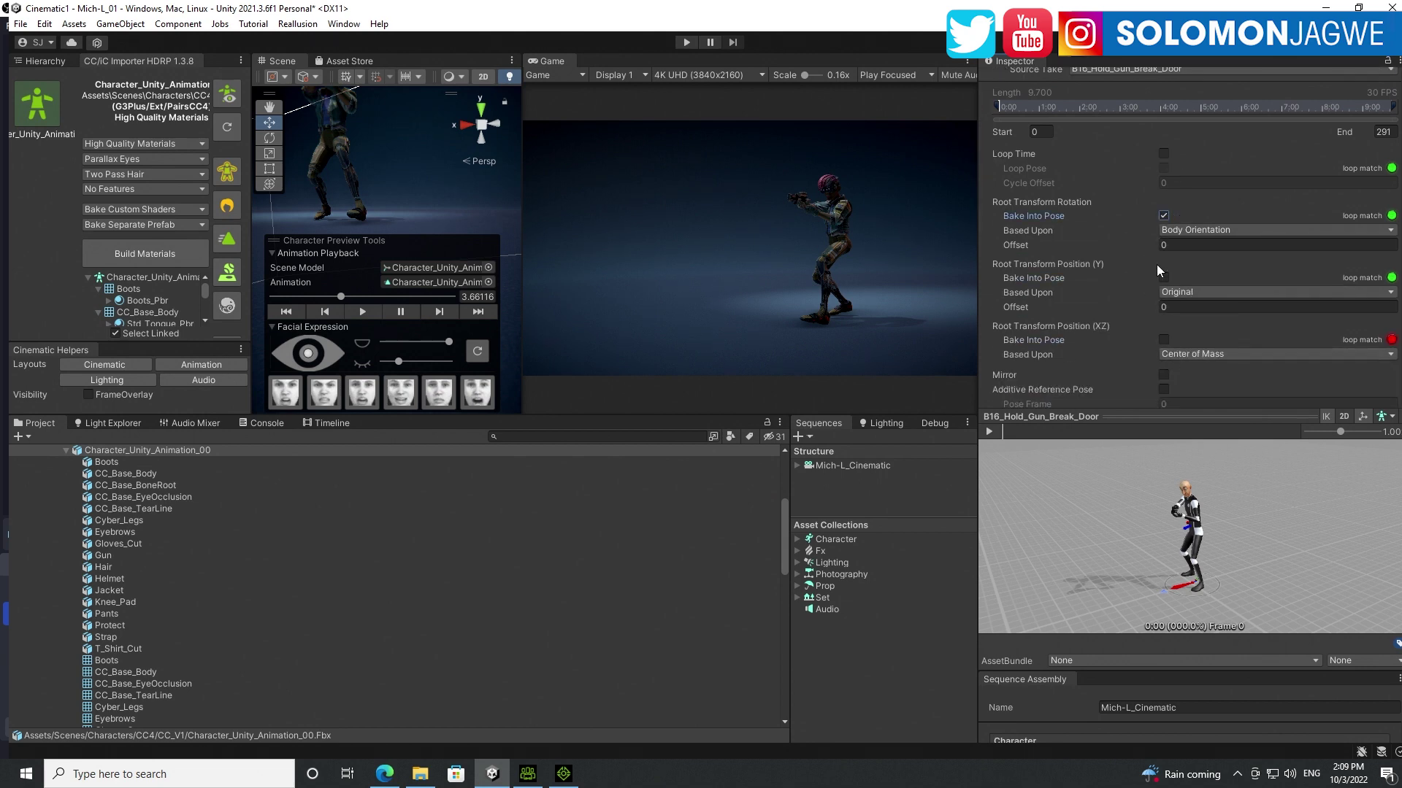
click(1163, 277)
click(1170, 229)
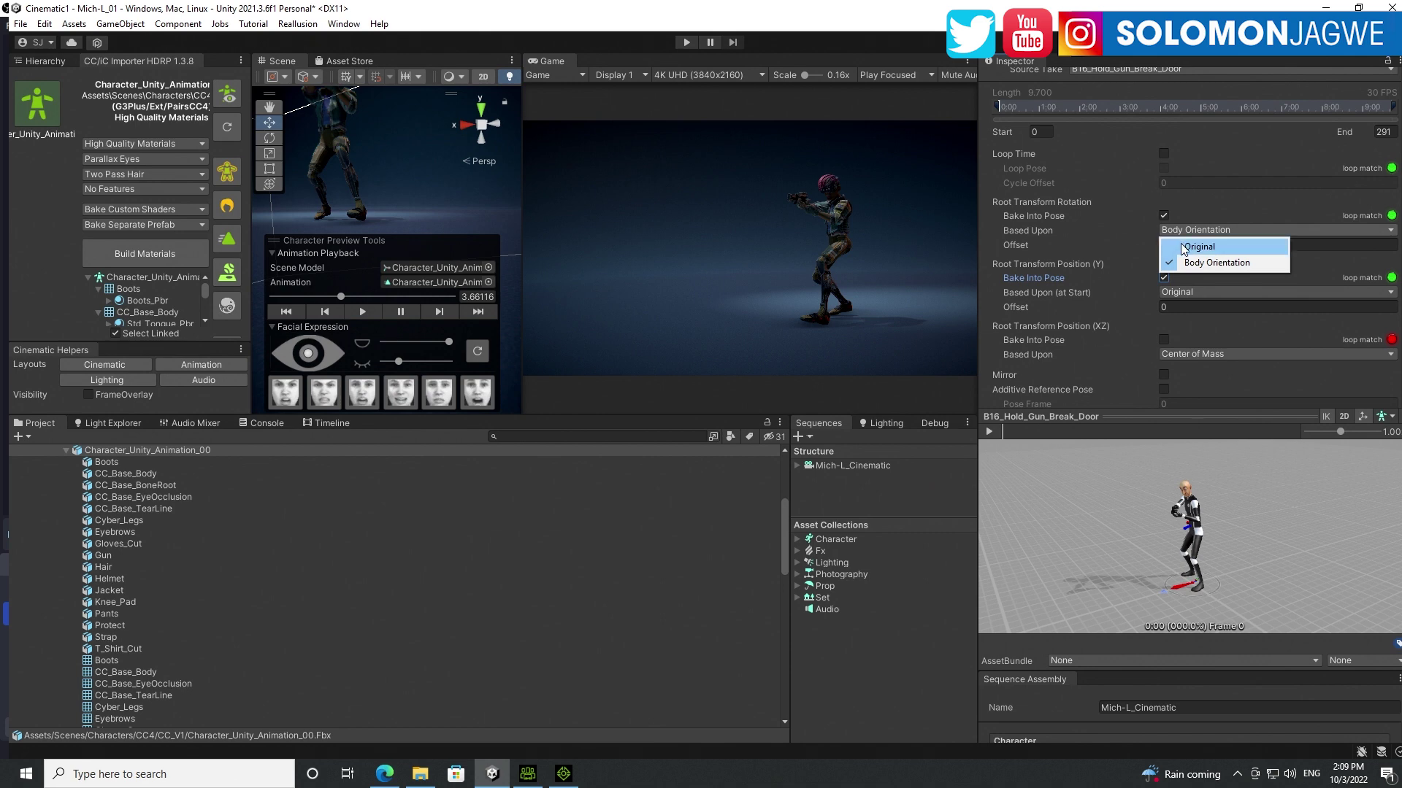
click(1184, 247)
Bake root XZ position into pose based upon Original and apply the settings.
scroll(1131, 281, down, 3)
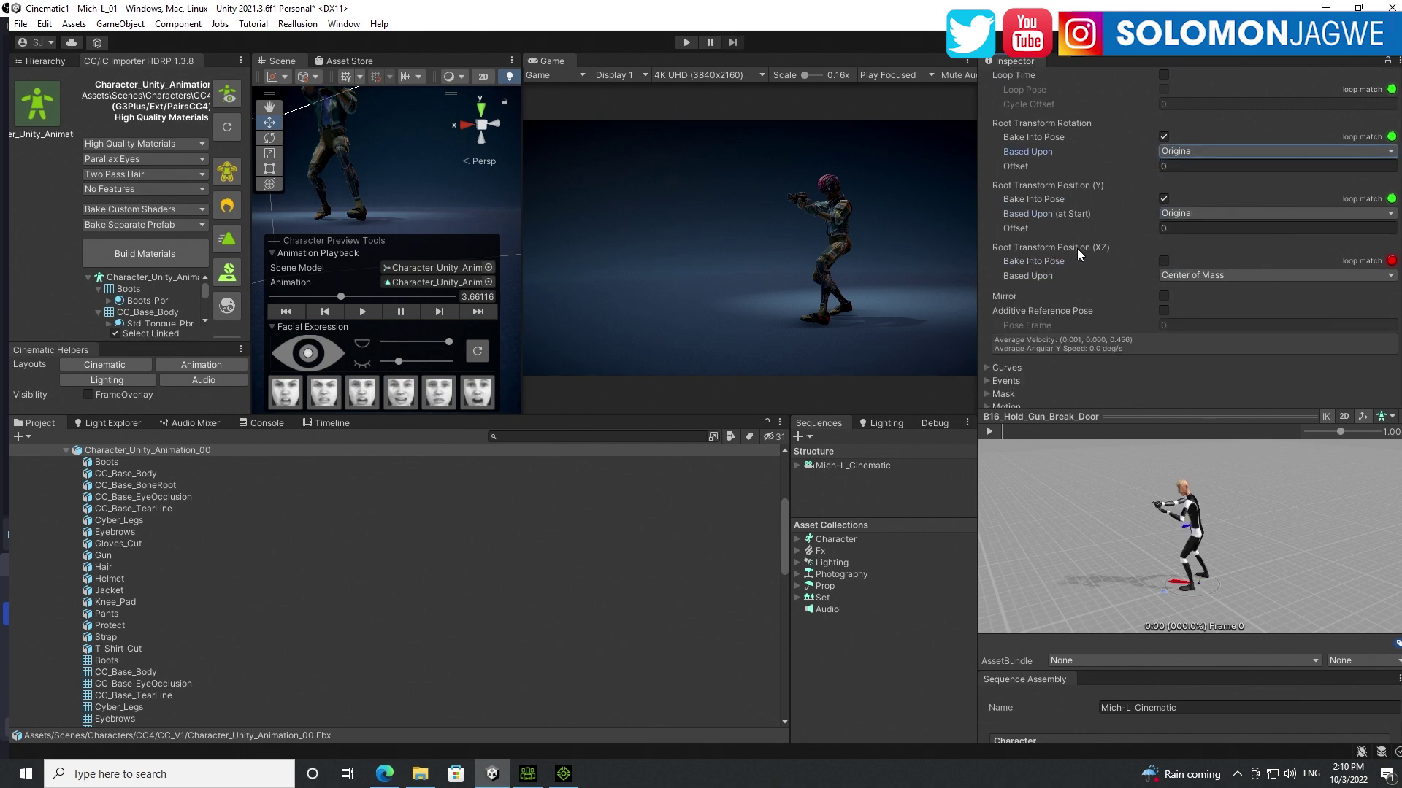
click(1164, 260)
click(1172, 276)
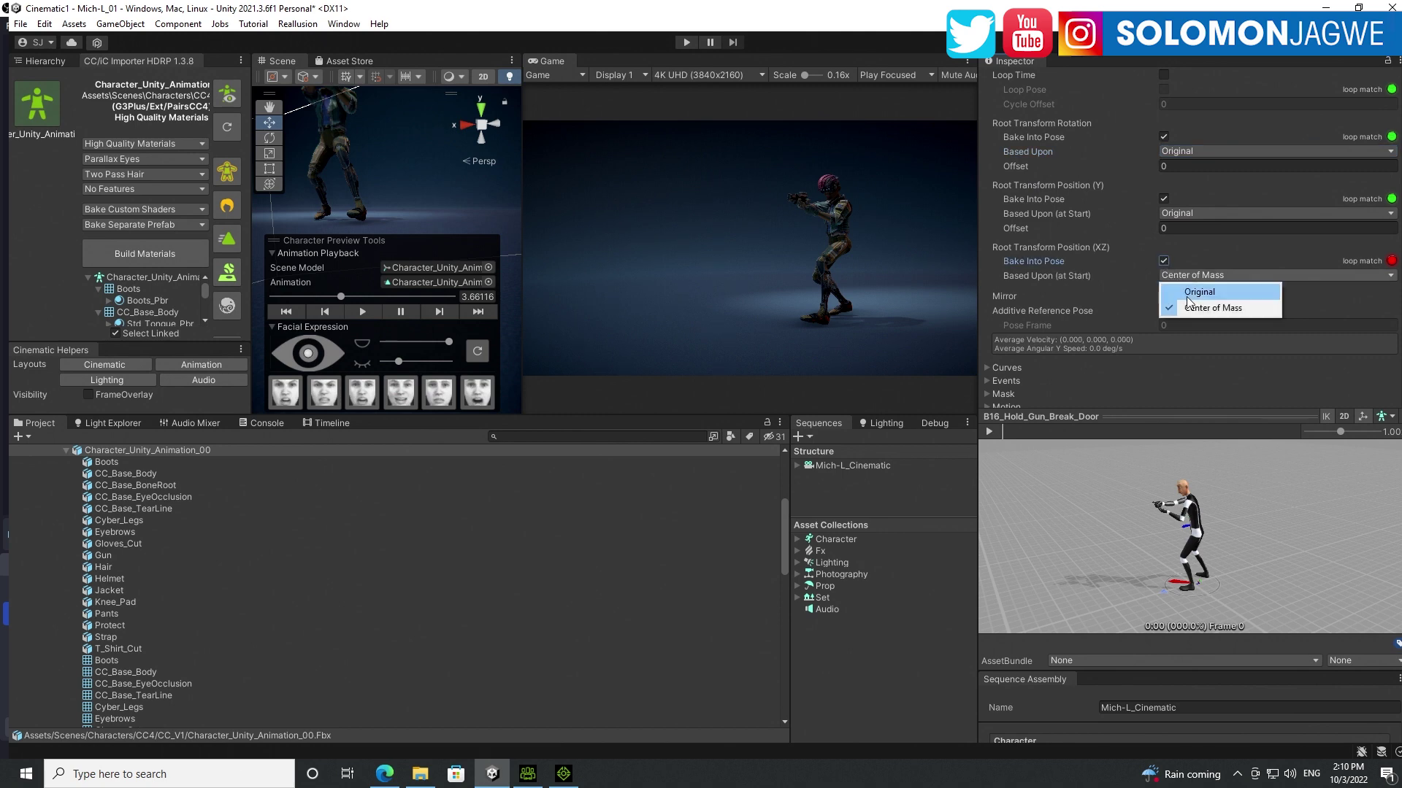
click(1189, 292)
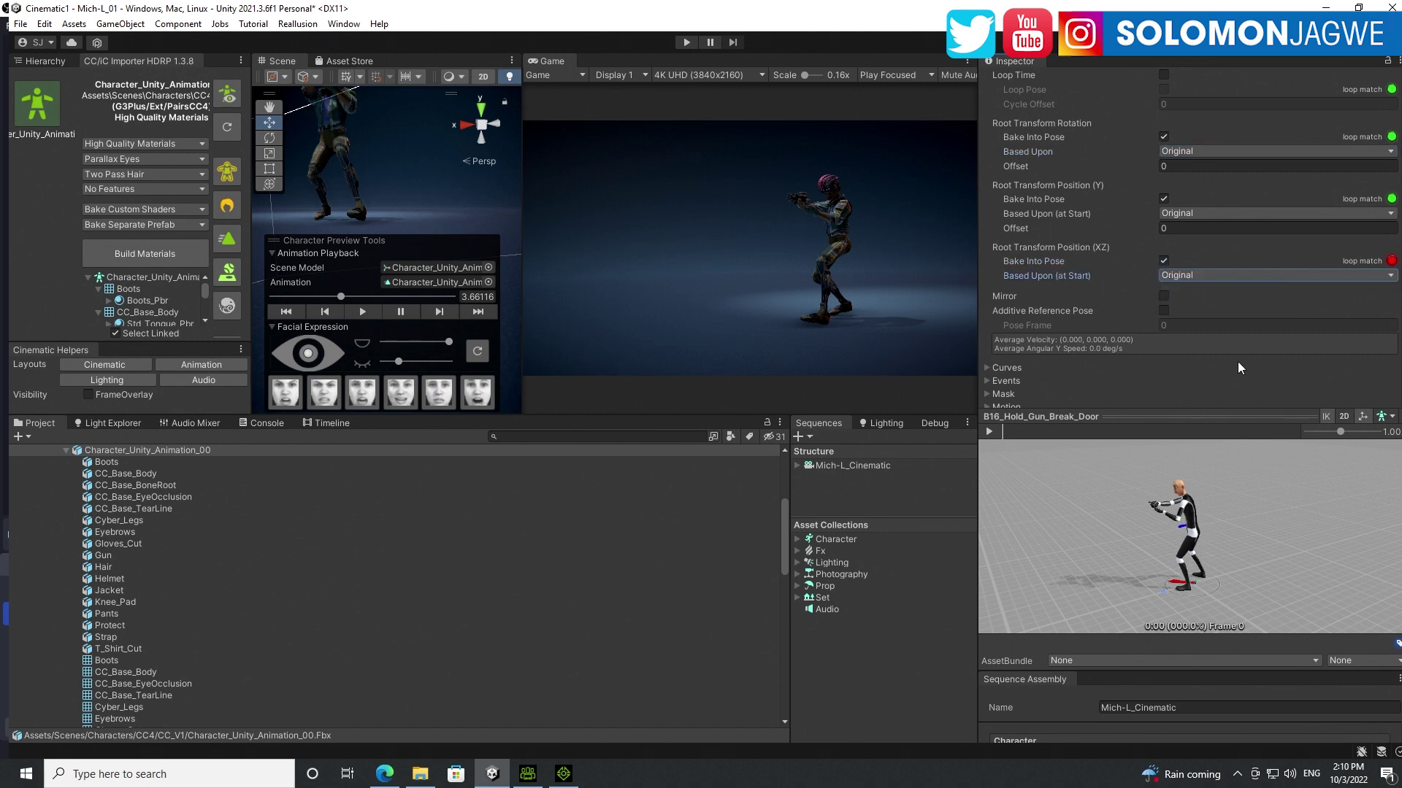
scroll(1336, 368, down, 3)
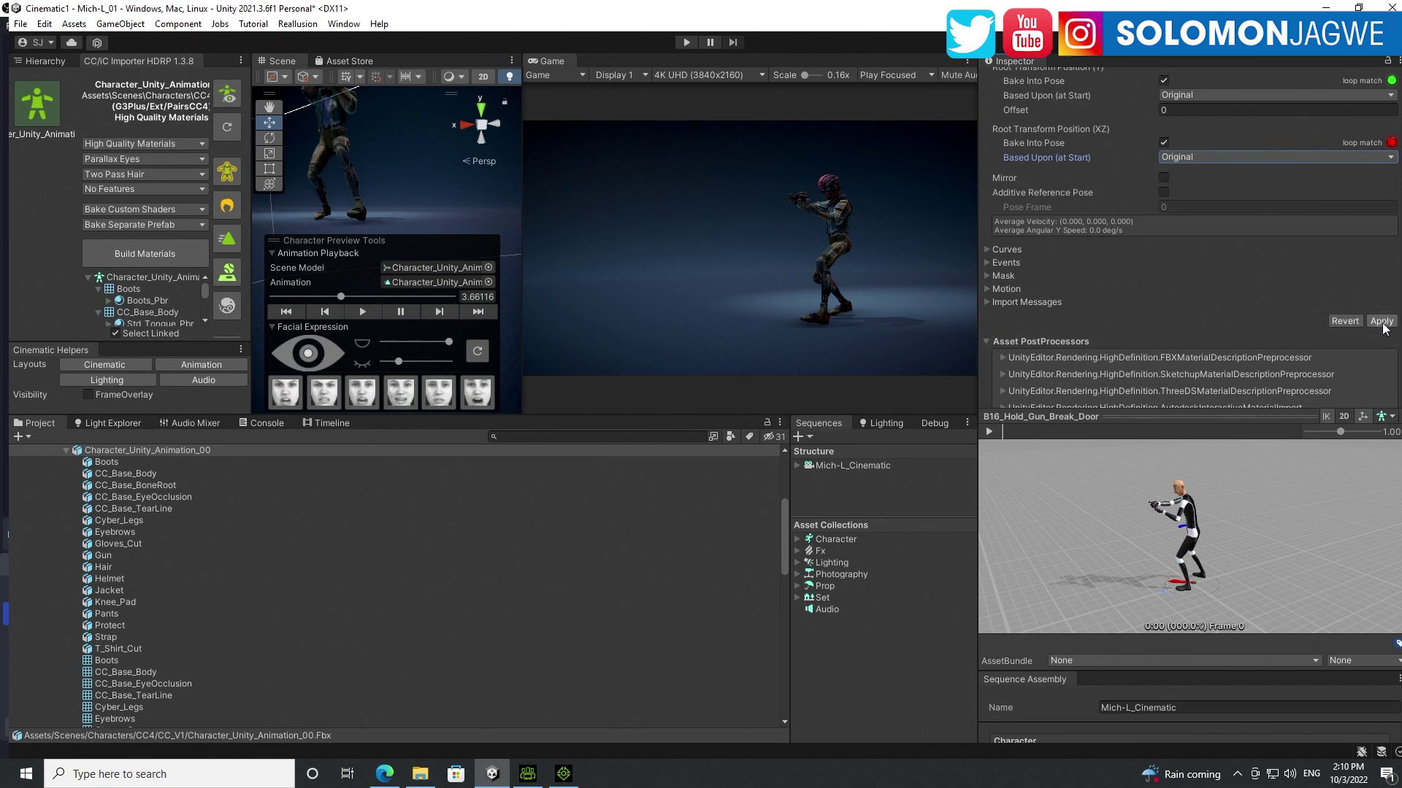
click(1381, 322)
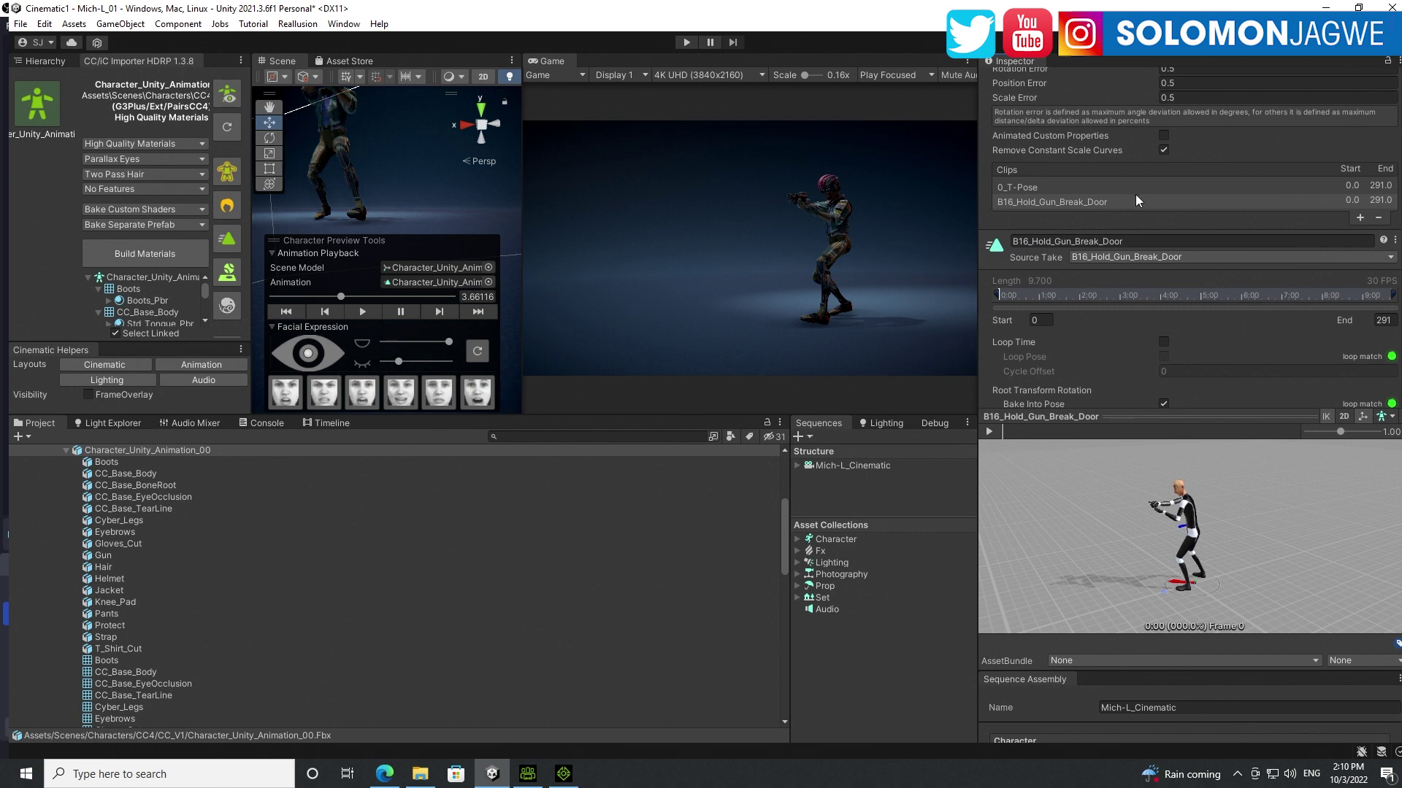
Reimport the animation file and play the character animation in the scene to check the feet.
scroll(1190, 237, down, 7)
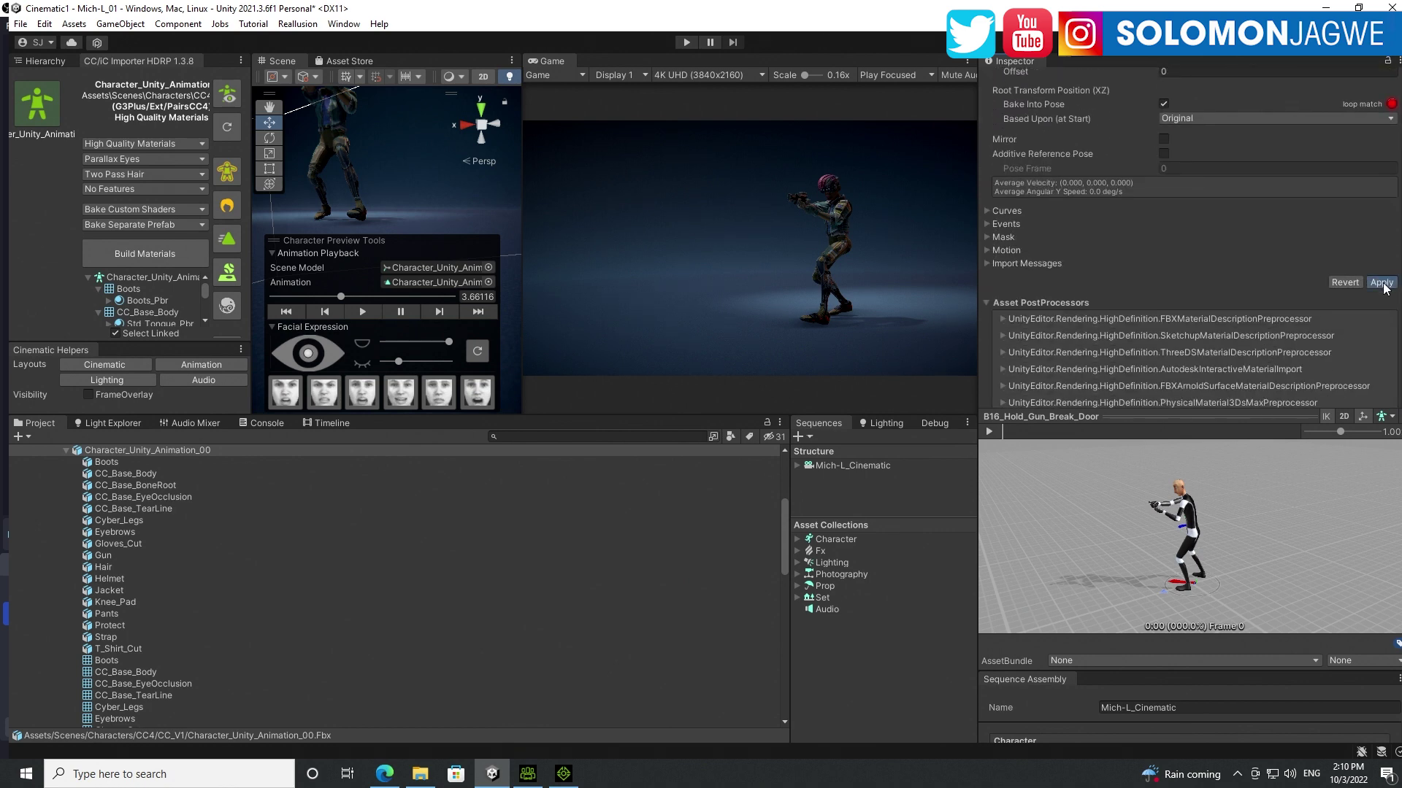
click(1382, 282)
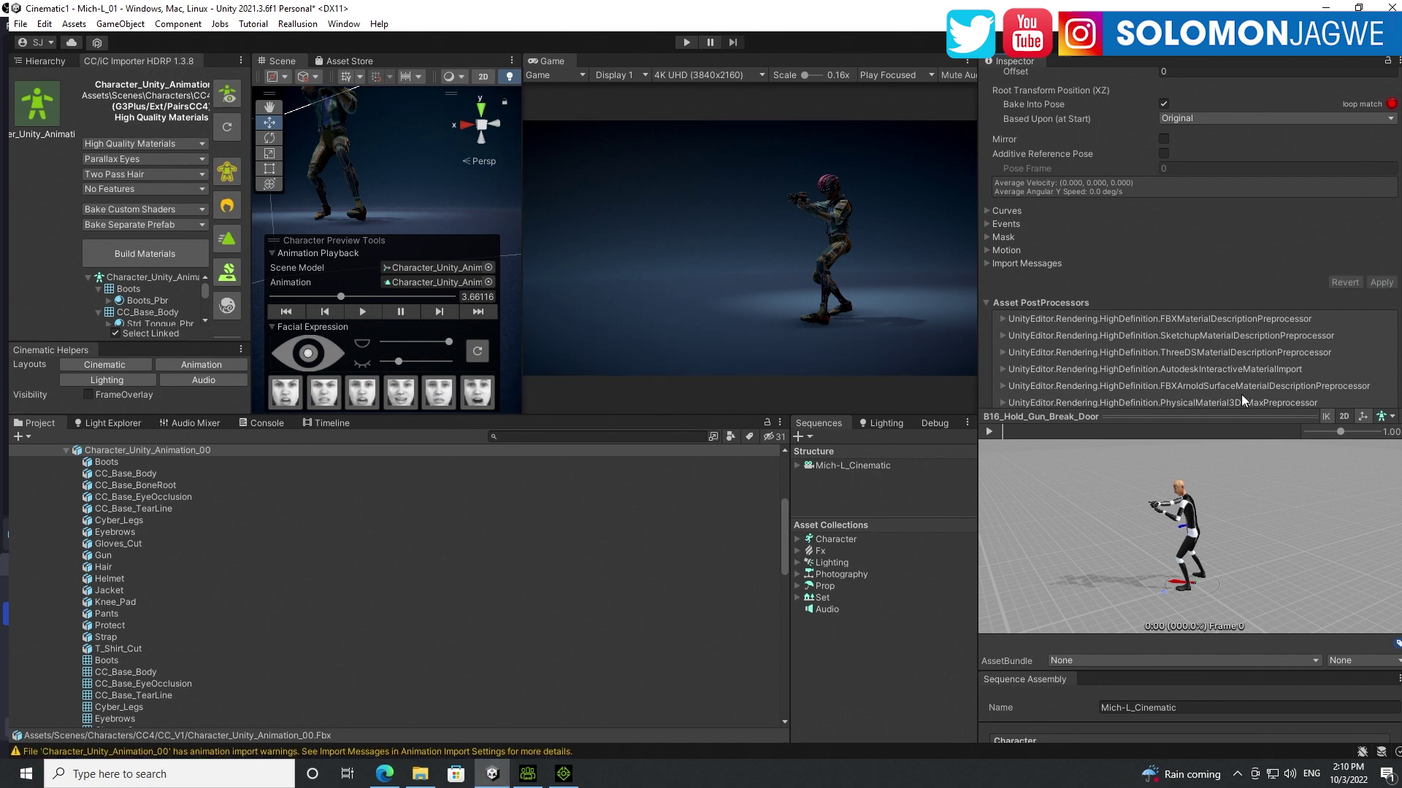
scroll(1379, 214, up, 10)
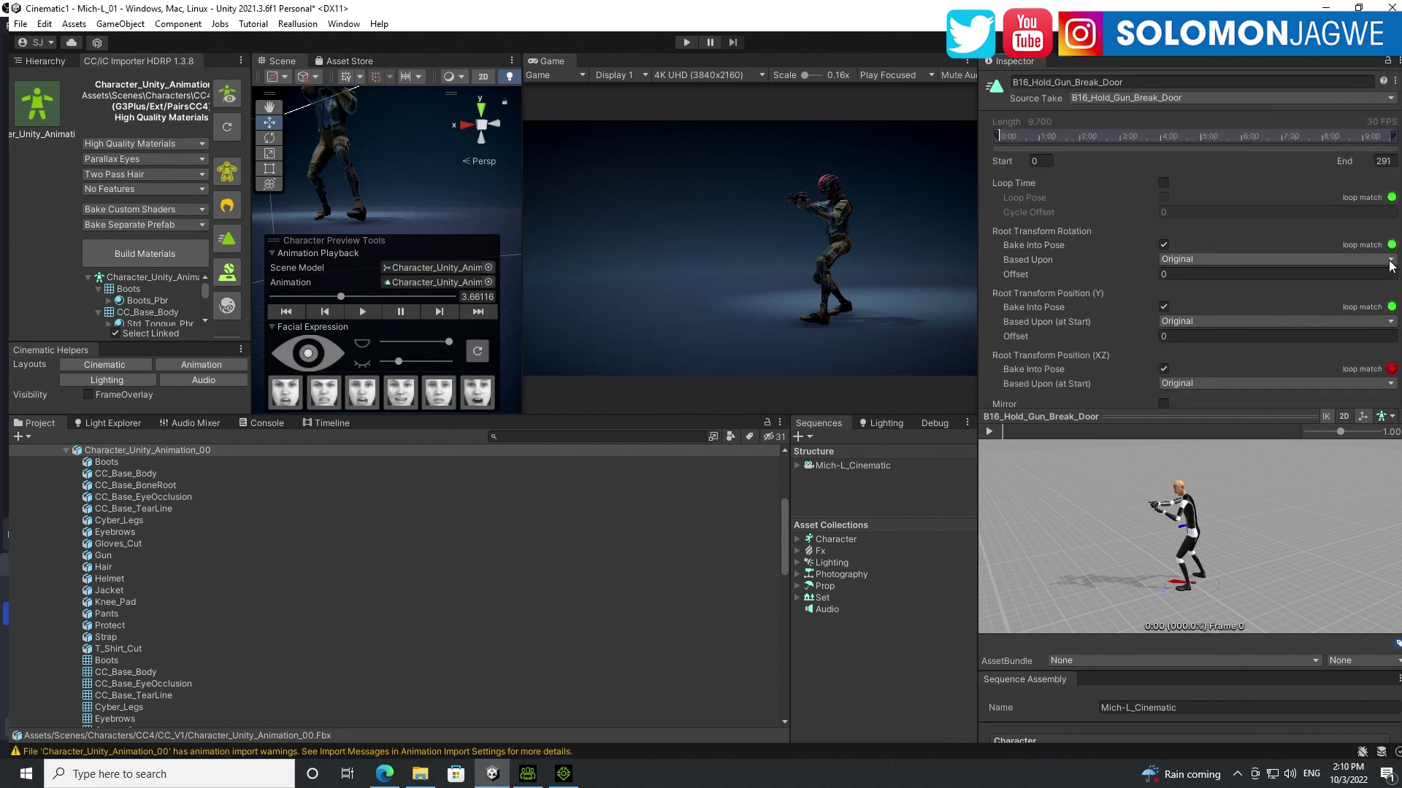
scroll(1380, 214, down, 2)
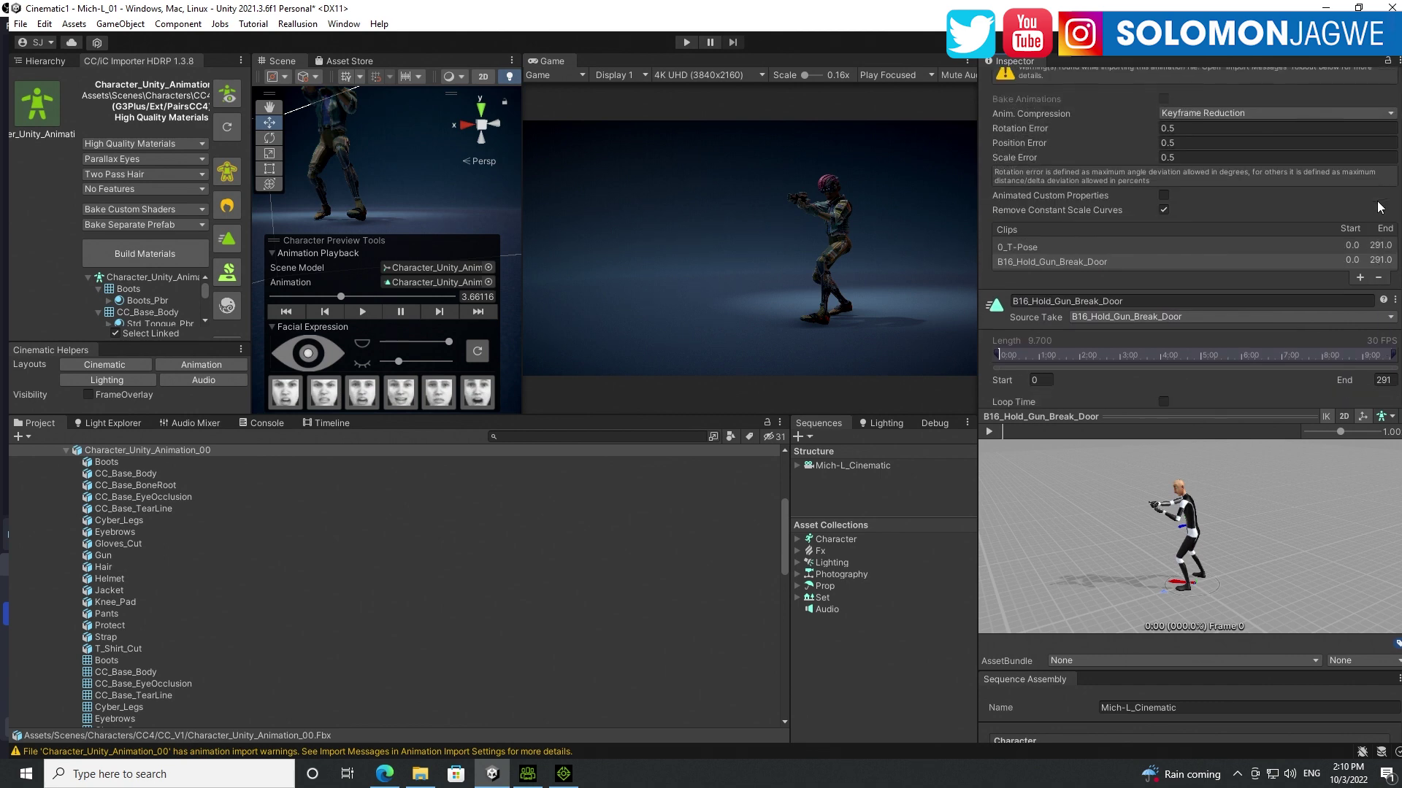
scroll(1380, 214, down, 5)
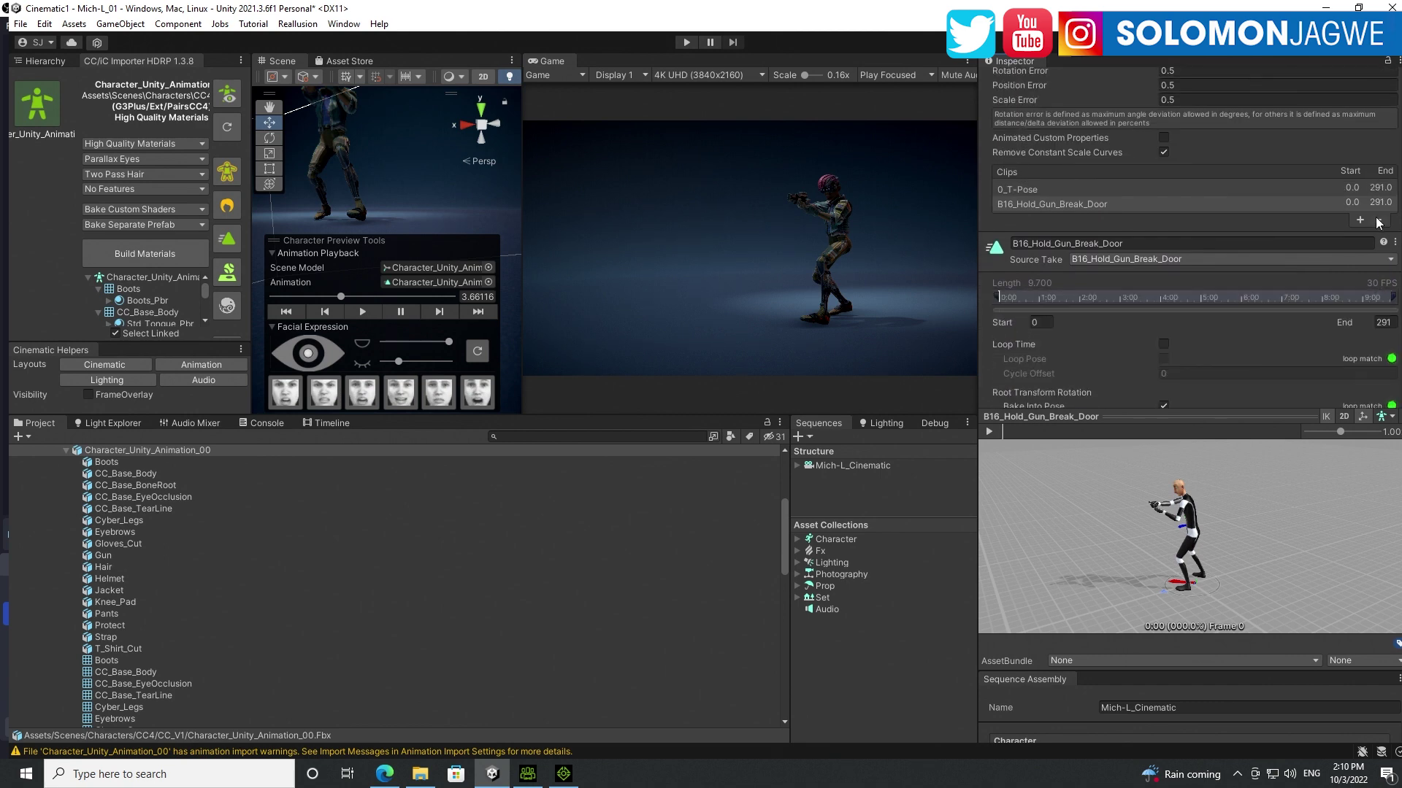
scroll(1380, 256, down, 6)
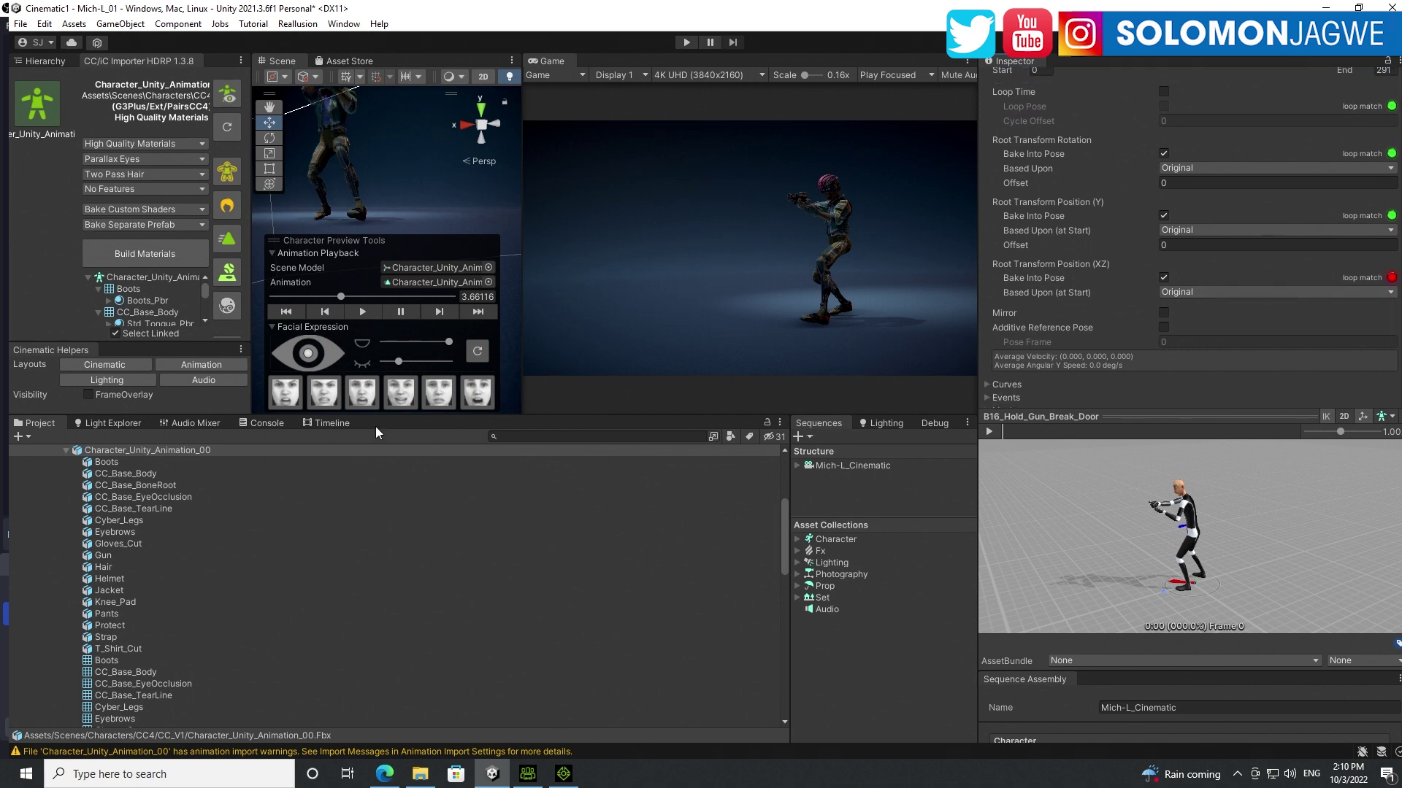
click(362, 313)
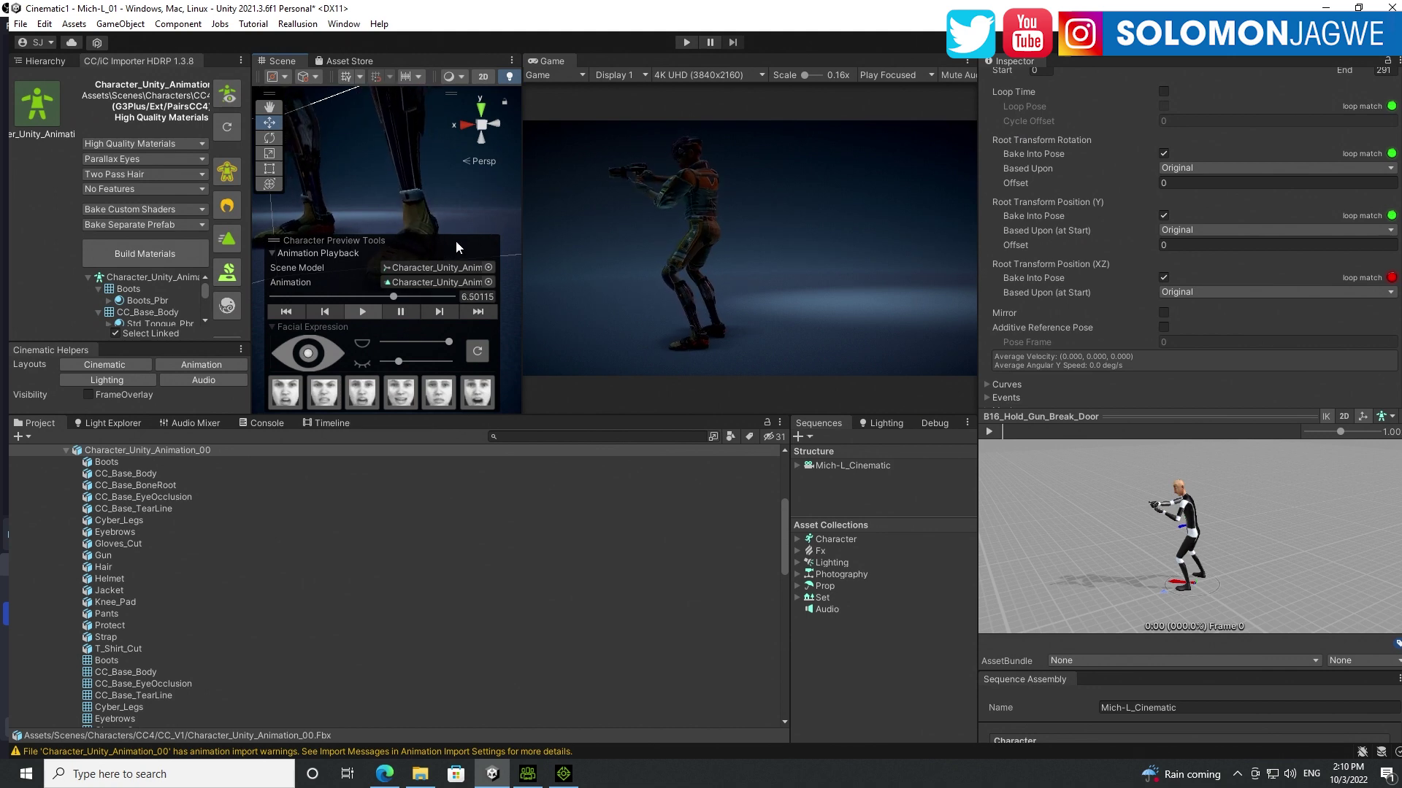
drag(520, 222, 697, 248)
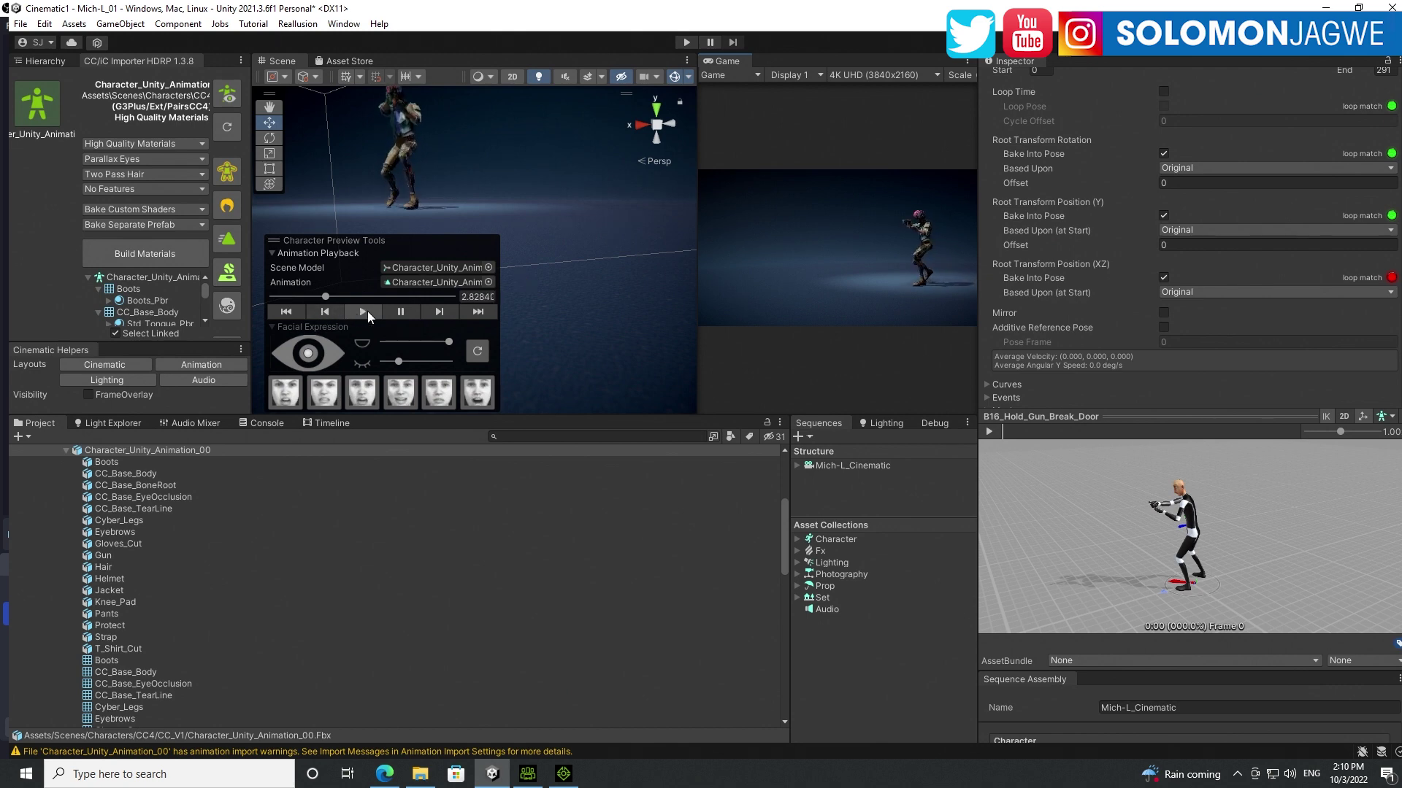
Stop the preview playback and set Anim. Compression to Optimal.
click(395, 312)
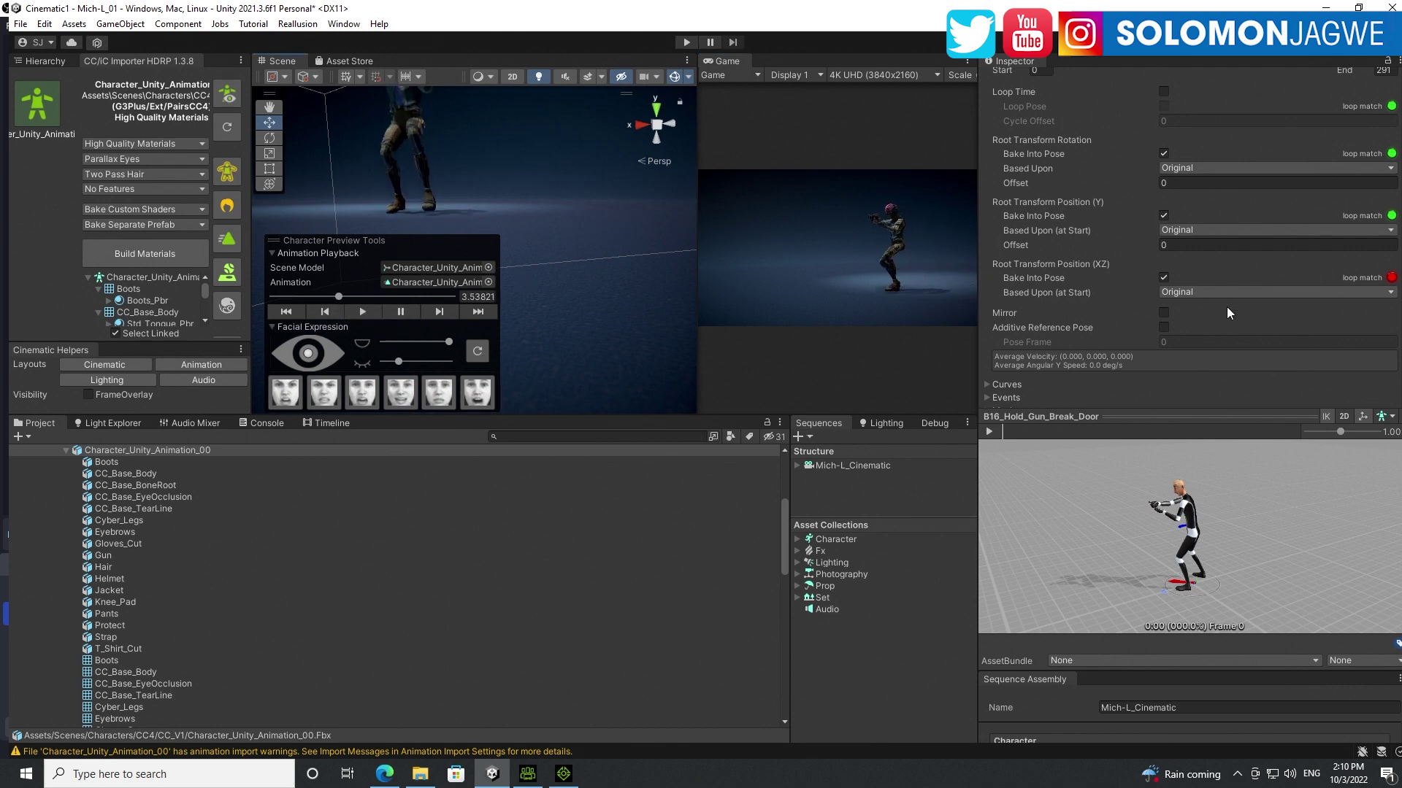
scroll(1270, 262, up, 5)
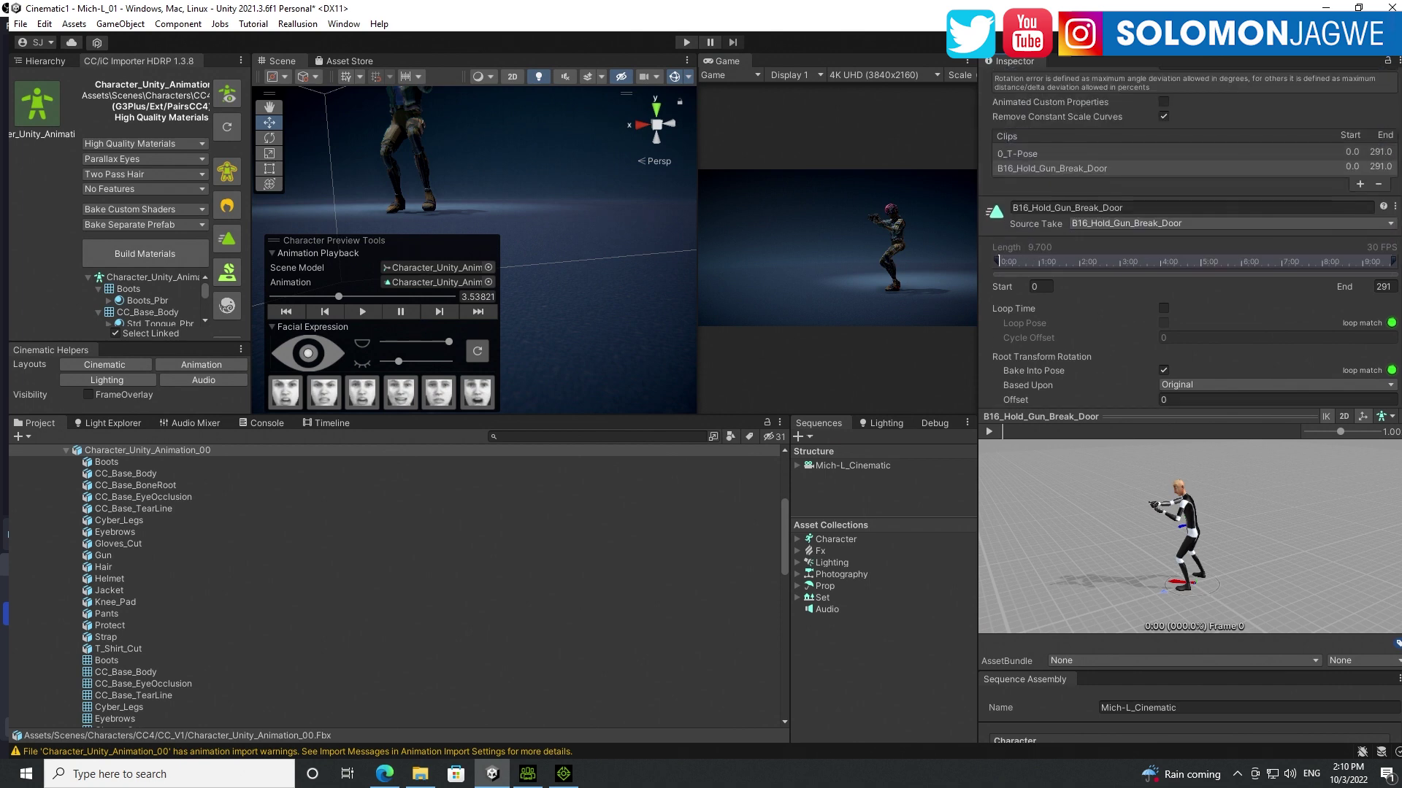
scroll(1270, 262, up, 3)
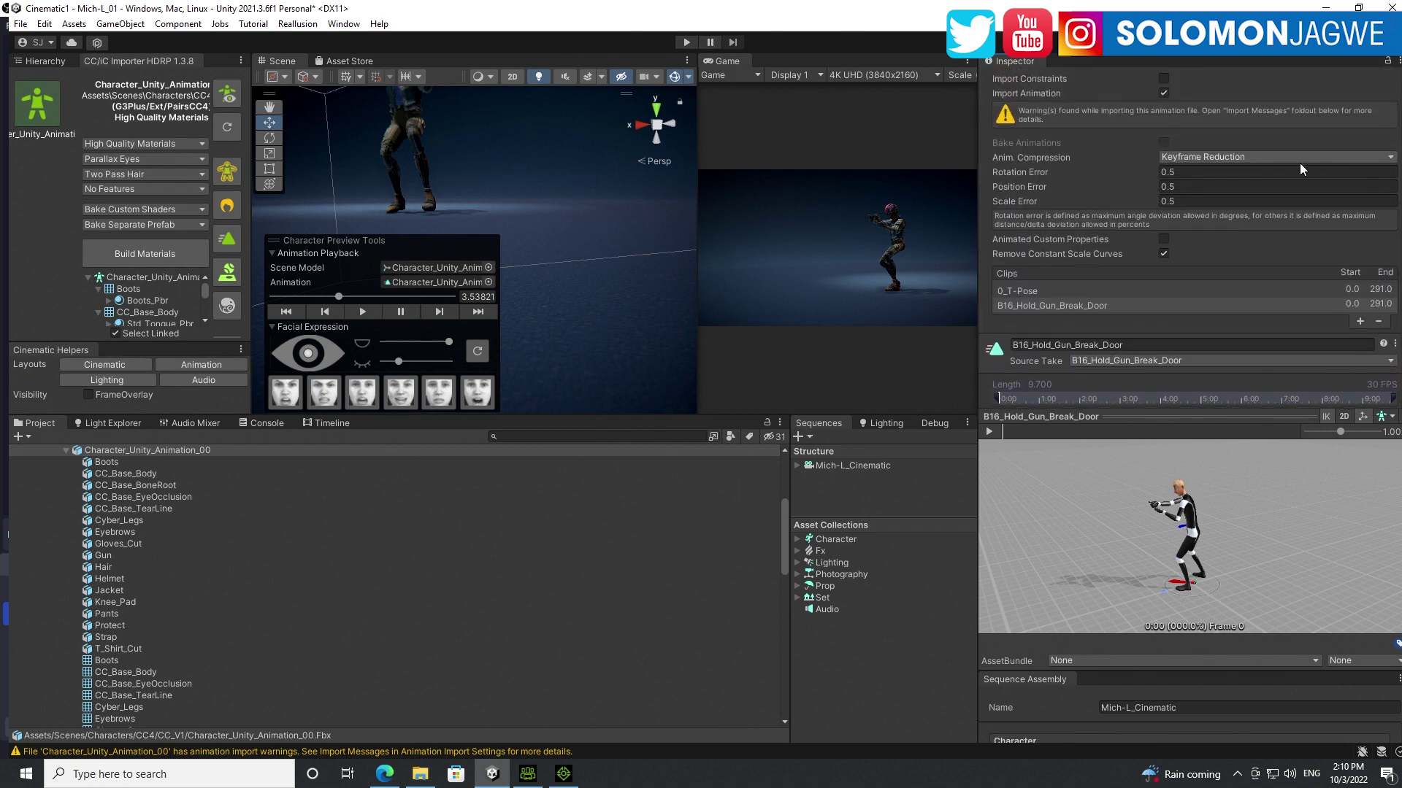
click(1206, 158)
click(1199, 205)
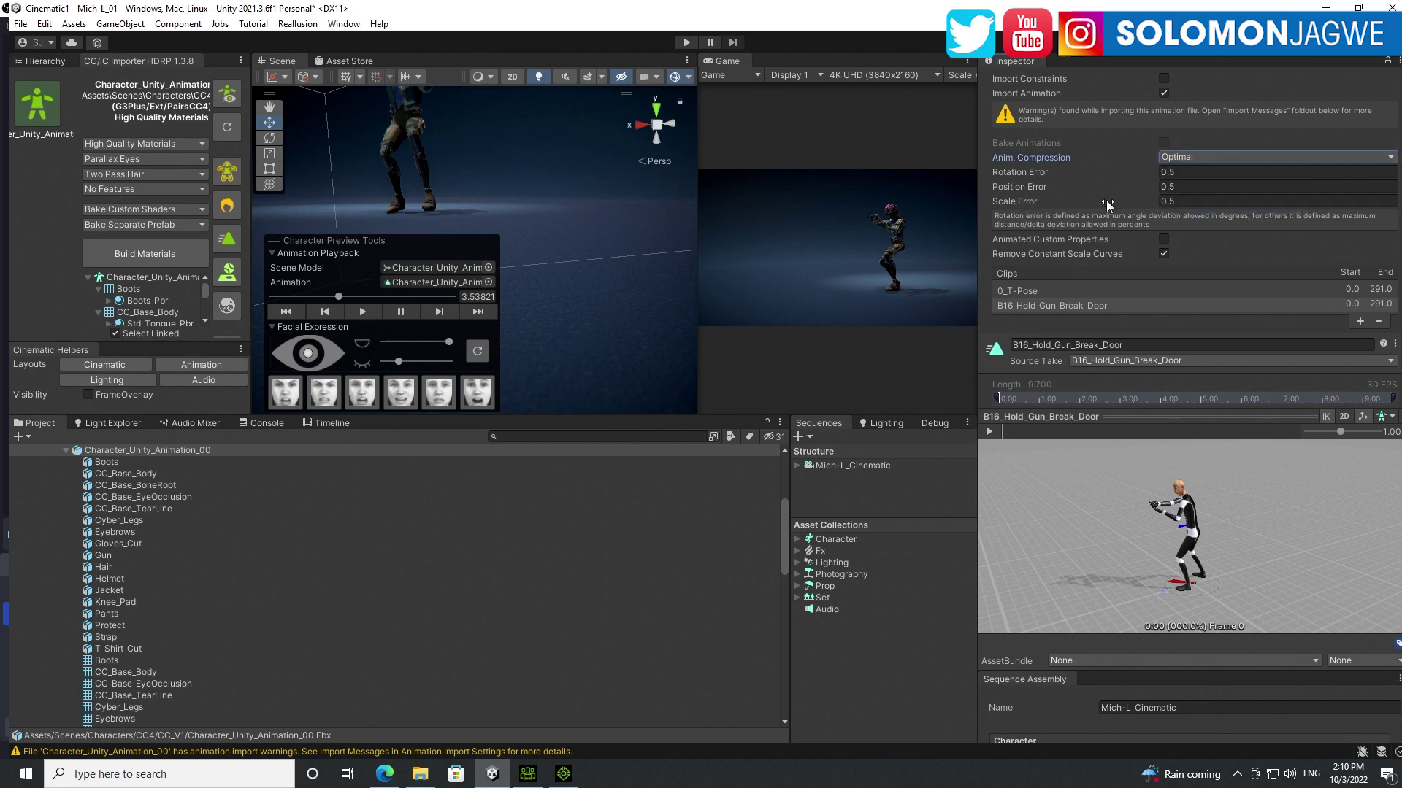
Set Scale Error to 1 and Position and Rotation Error to 0.05, then apply.
click(1180, 201)
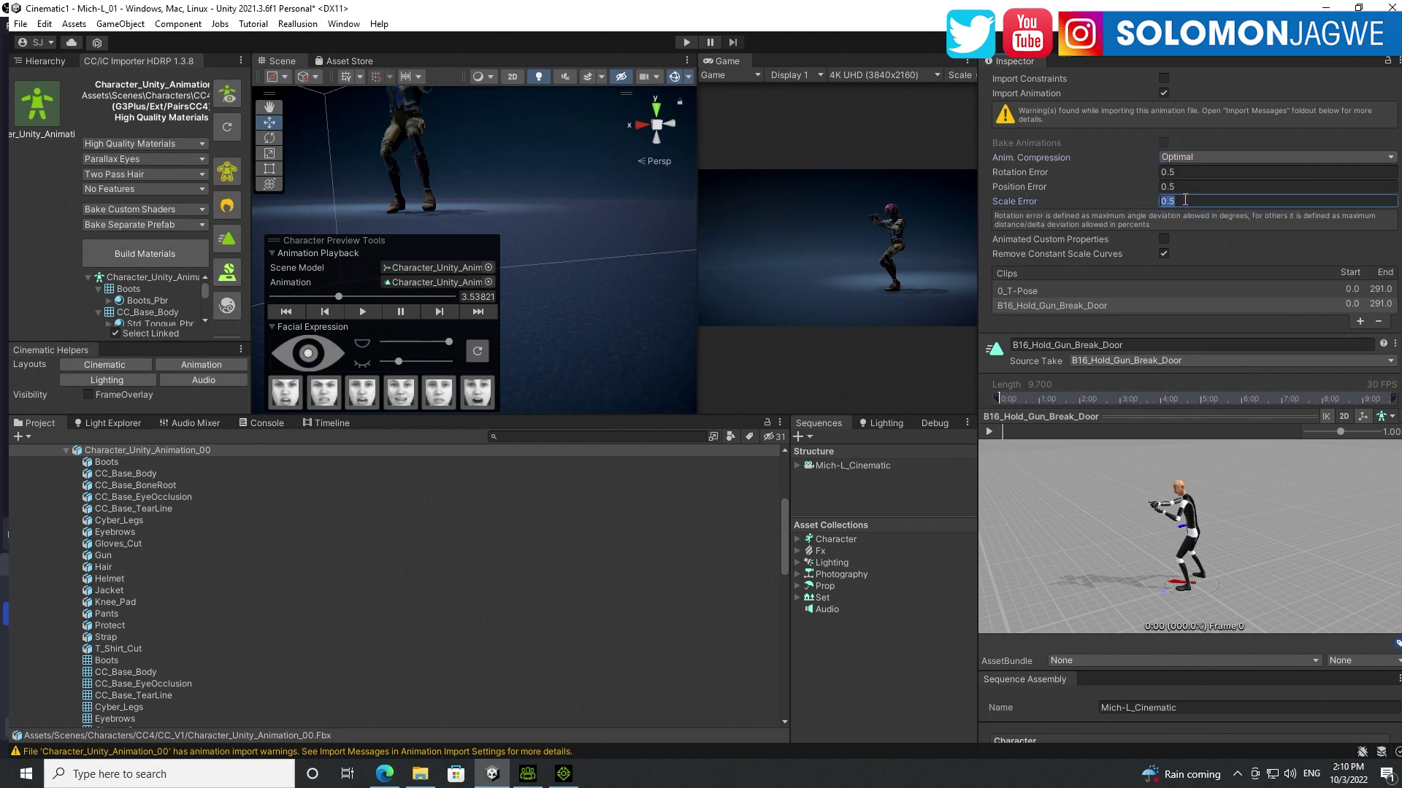
text(1)
click(1169, 186)
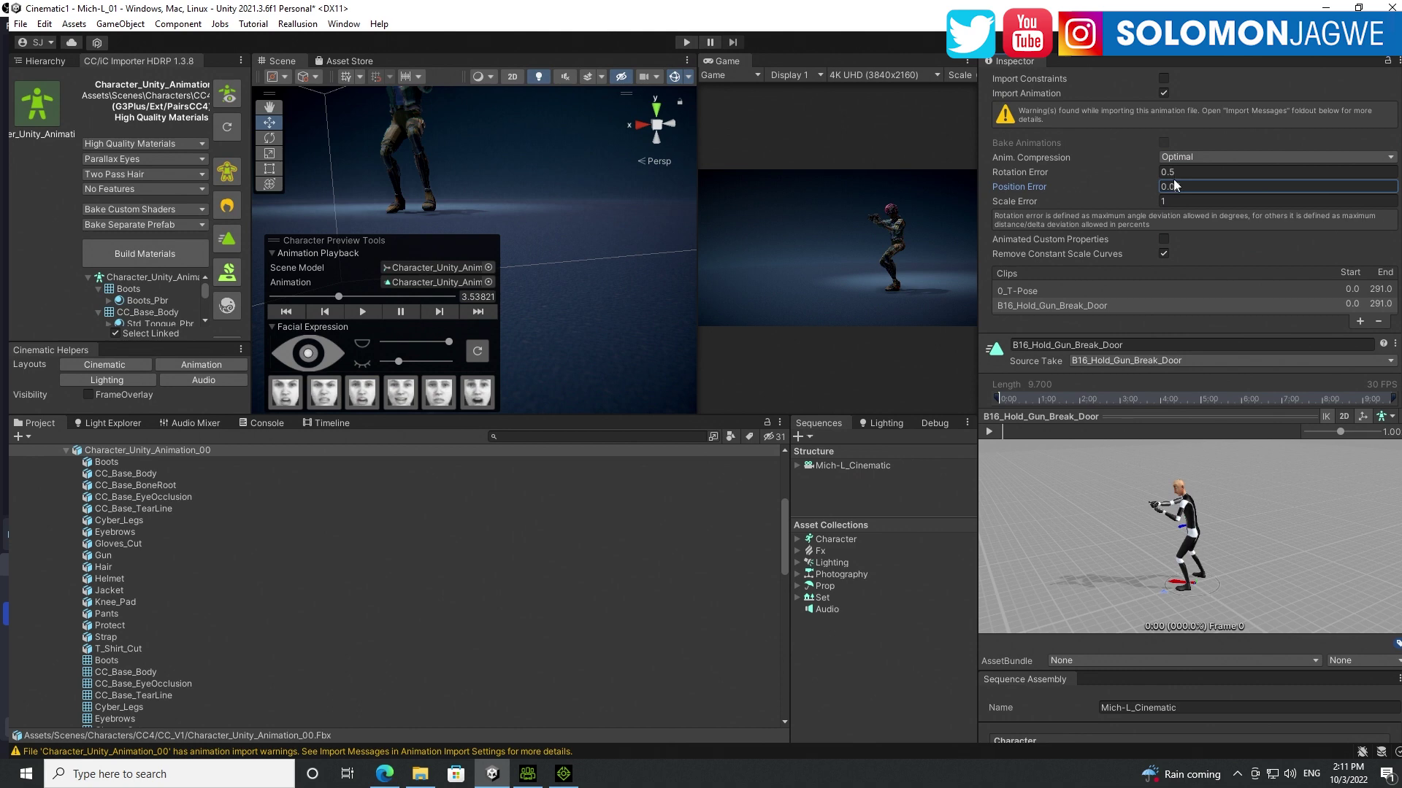
text(0.05)
click(1174, 173)
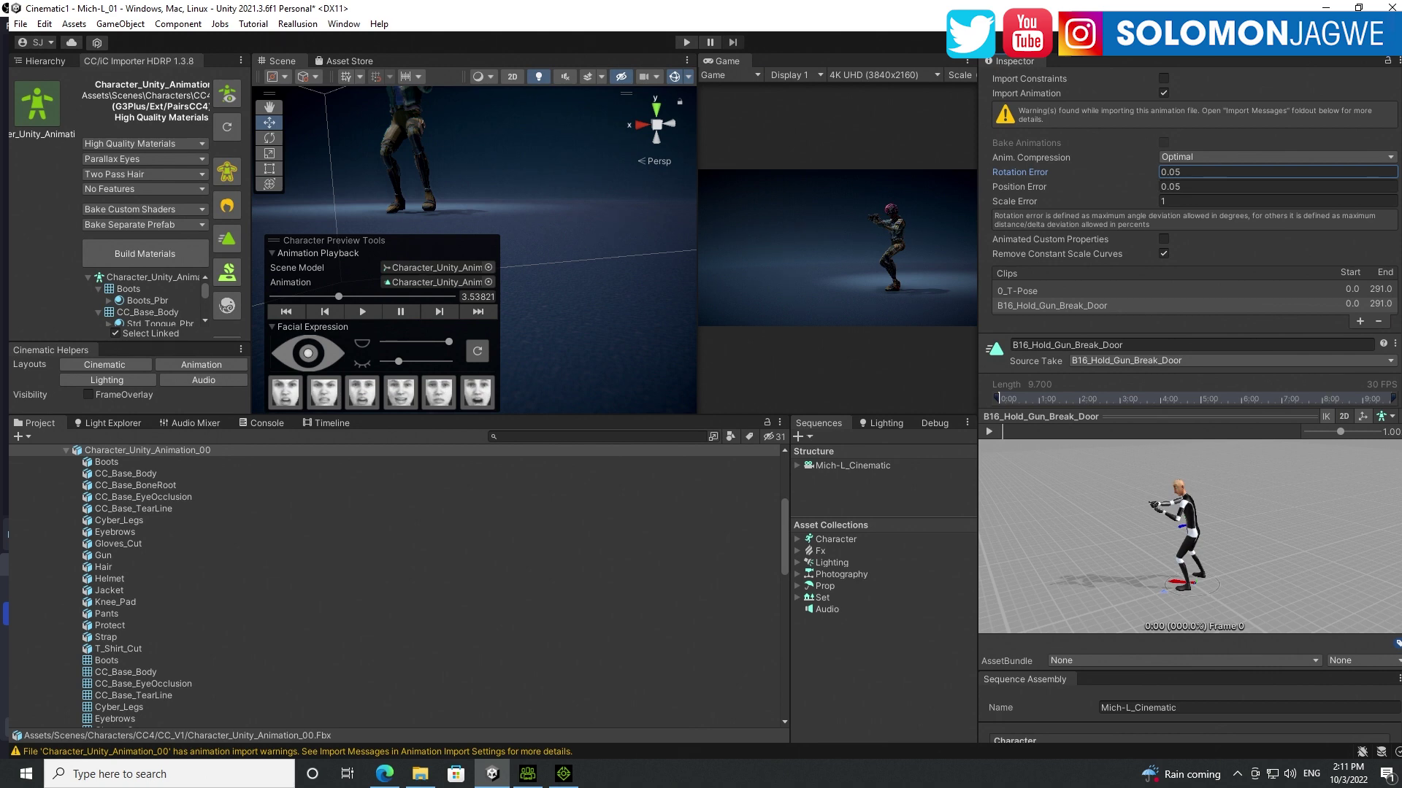
scroll(1190, 292, down, 3)
scroll(1189, 292, down, 8)
click(1384, 219)
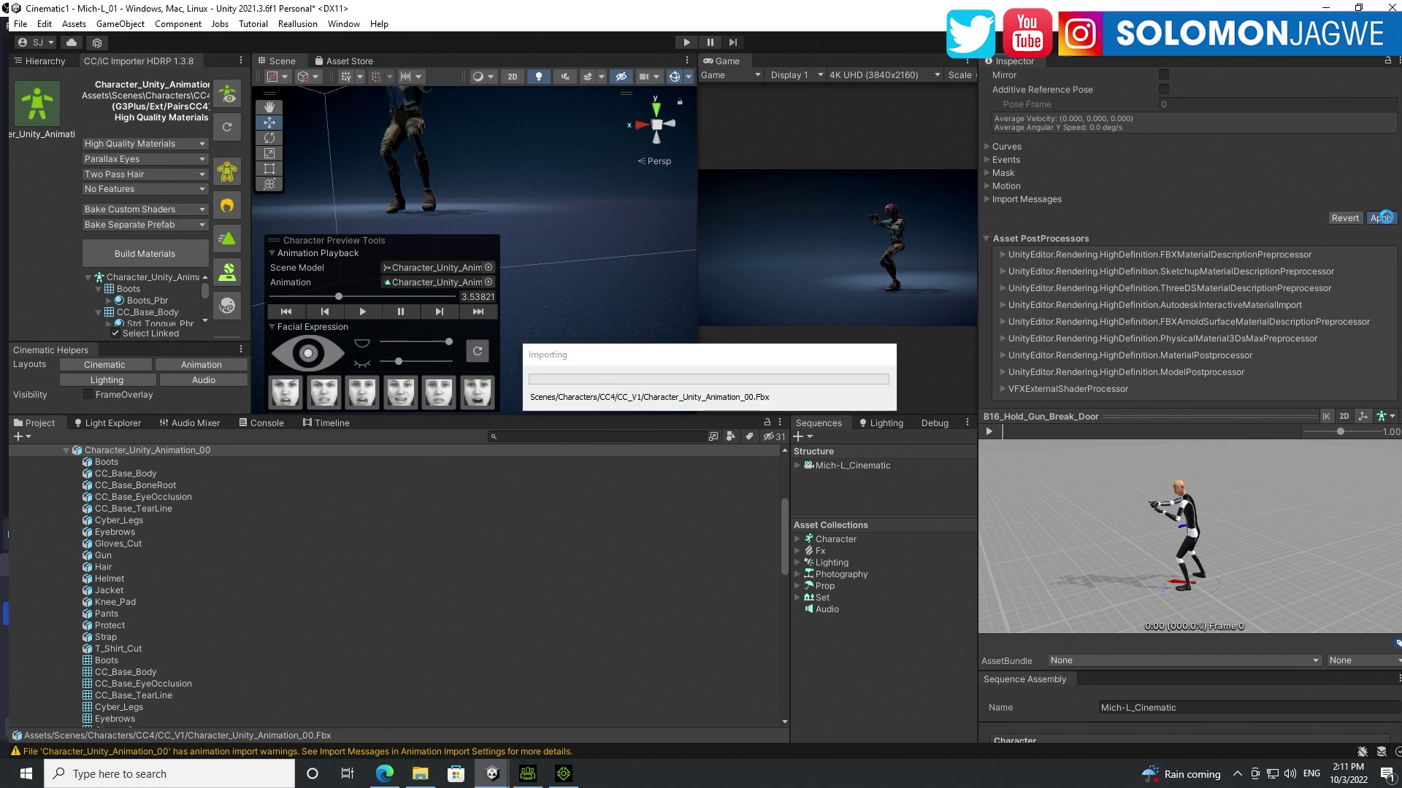
Play the reimported clip in the Inspector preview.
scroll(1190, 234, up, 6)
scroll(1190, 234, up, 5)
scroll(1190, 233, down, 5)
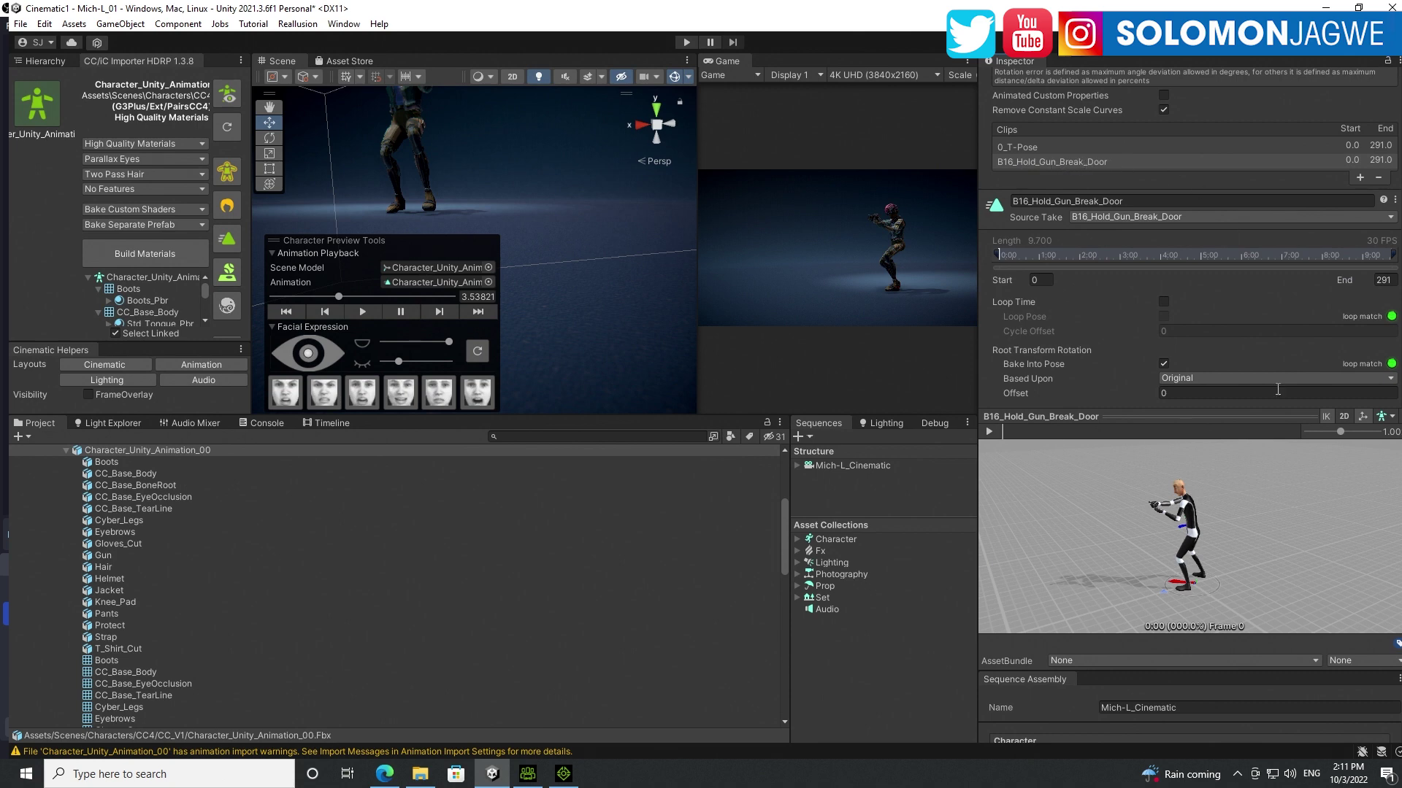
click(990, 432)
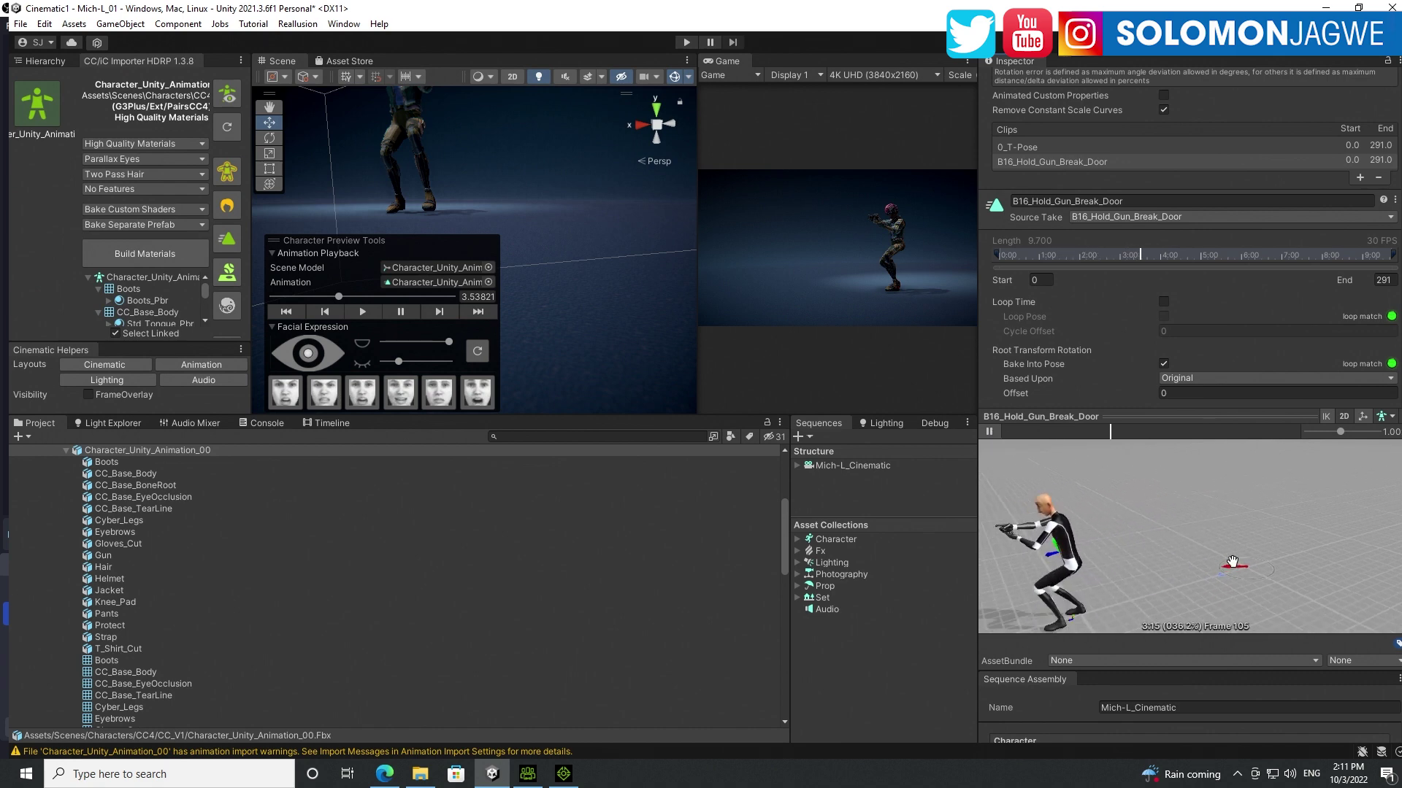
Play the scene character's animation and scroll the Project panel to B16_Hold_Gun_Break_Door.
scroll(1089, 601, up, 5)
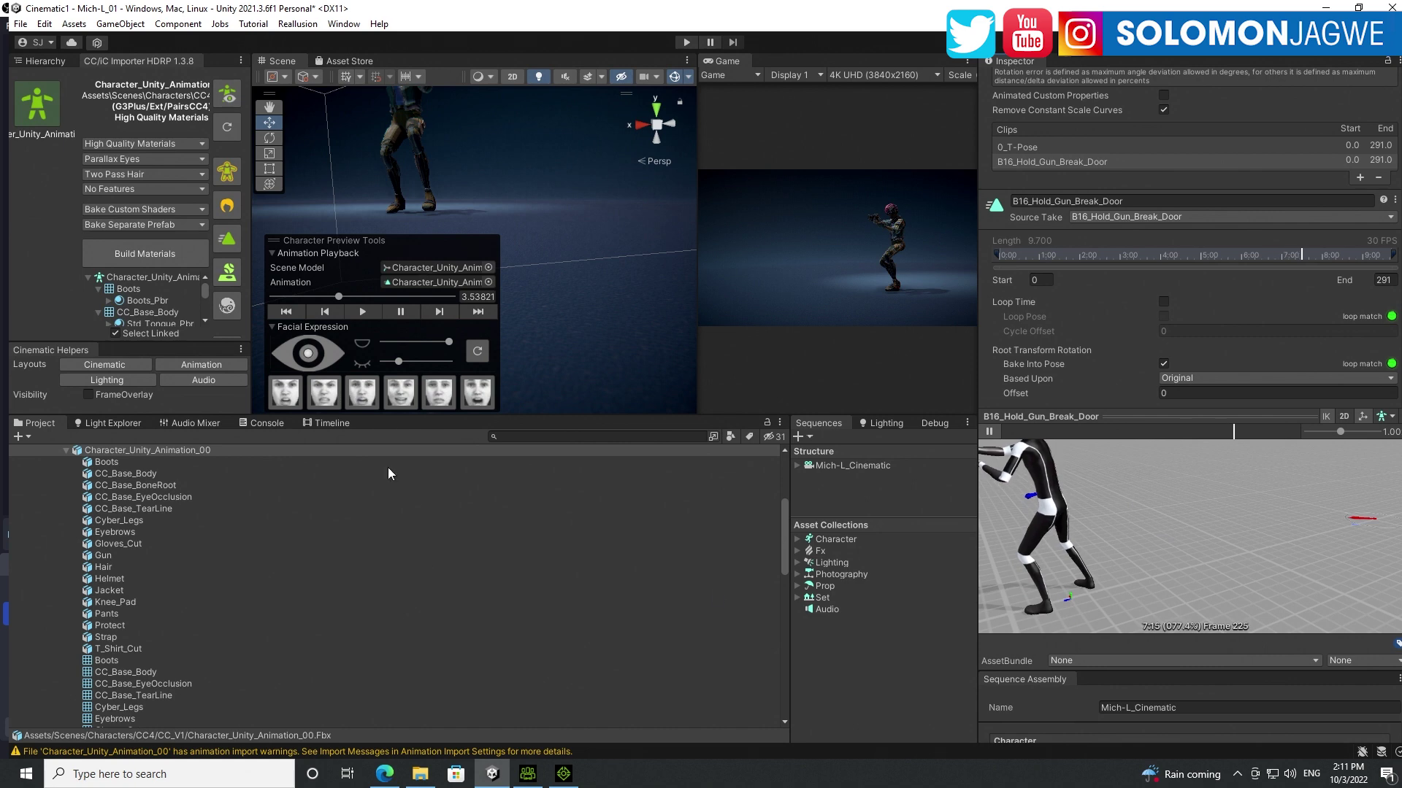
click(362, 313)
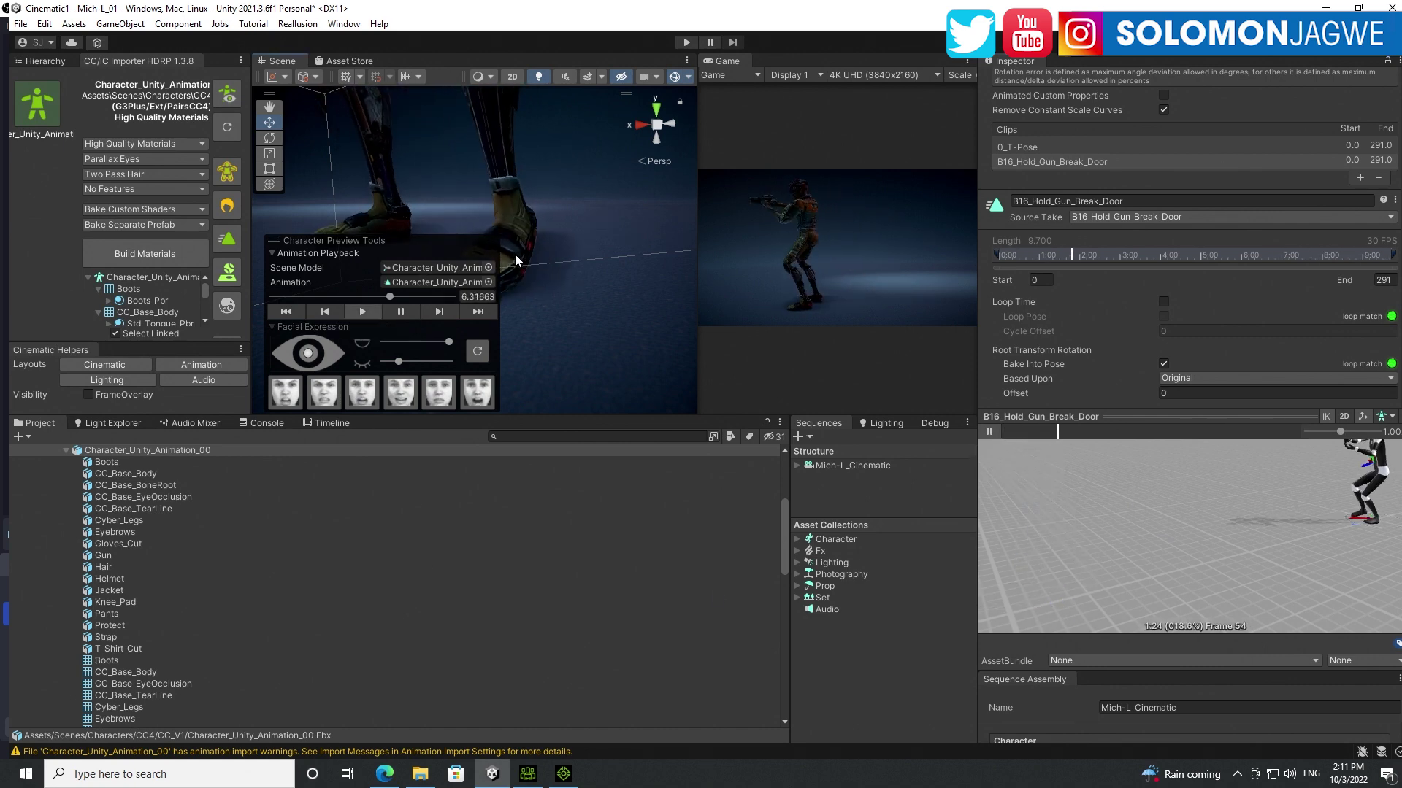
scroll(248, 583, down, 6)
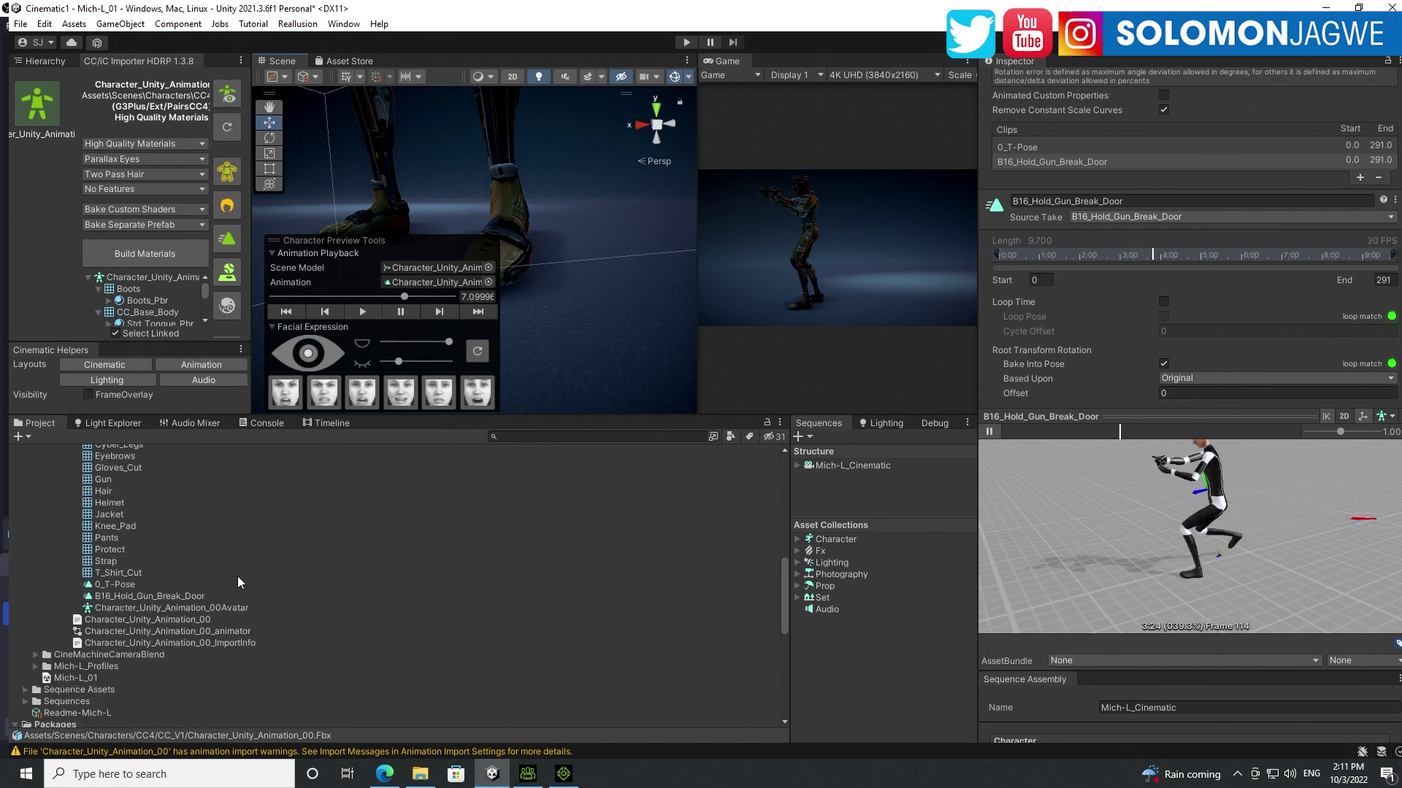
Assign B16_Hold_Gun_Break_Door to Character Preview Tools' Animation field and play it.
click(146, 597)
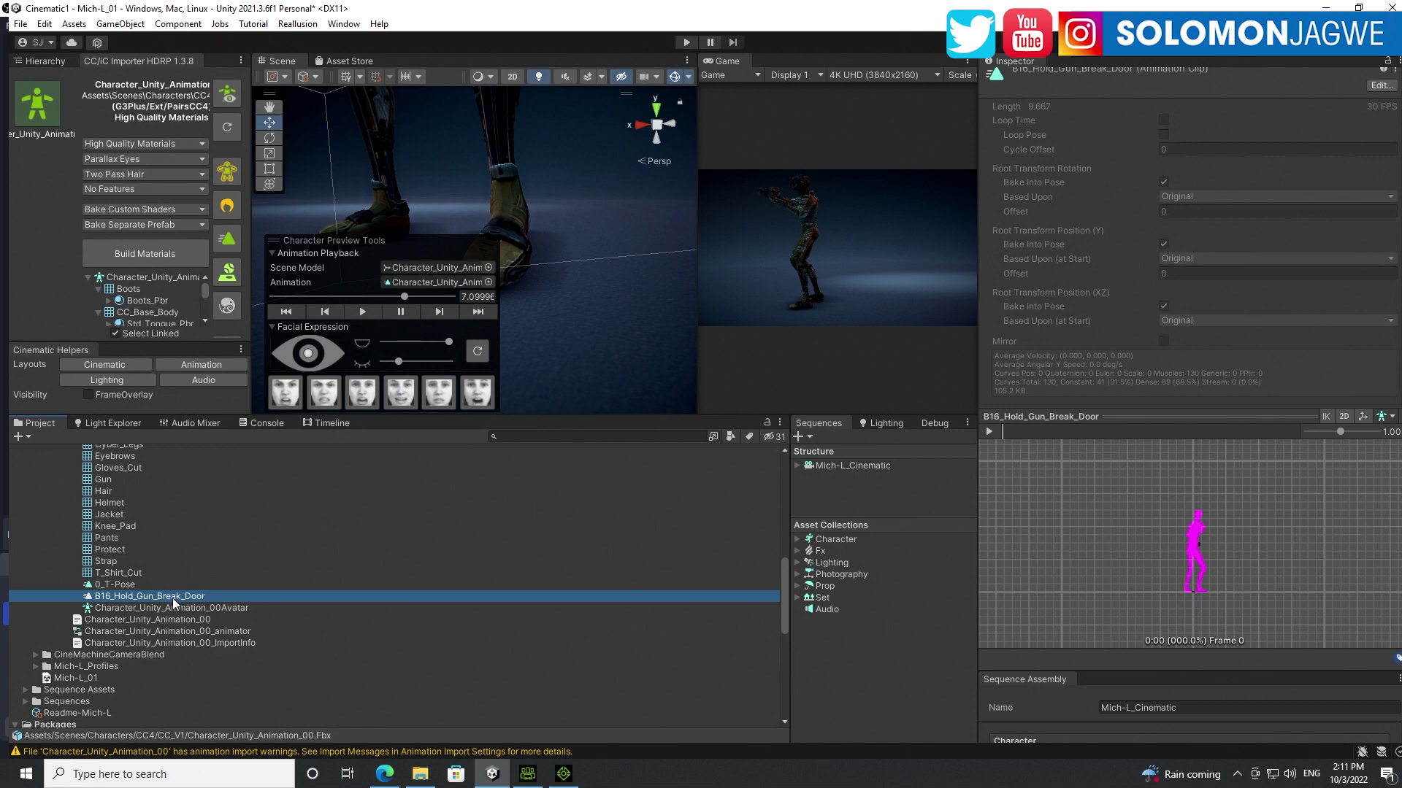
drag(173, 603, 422, 282)
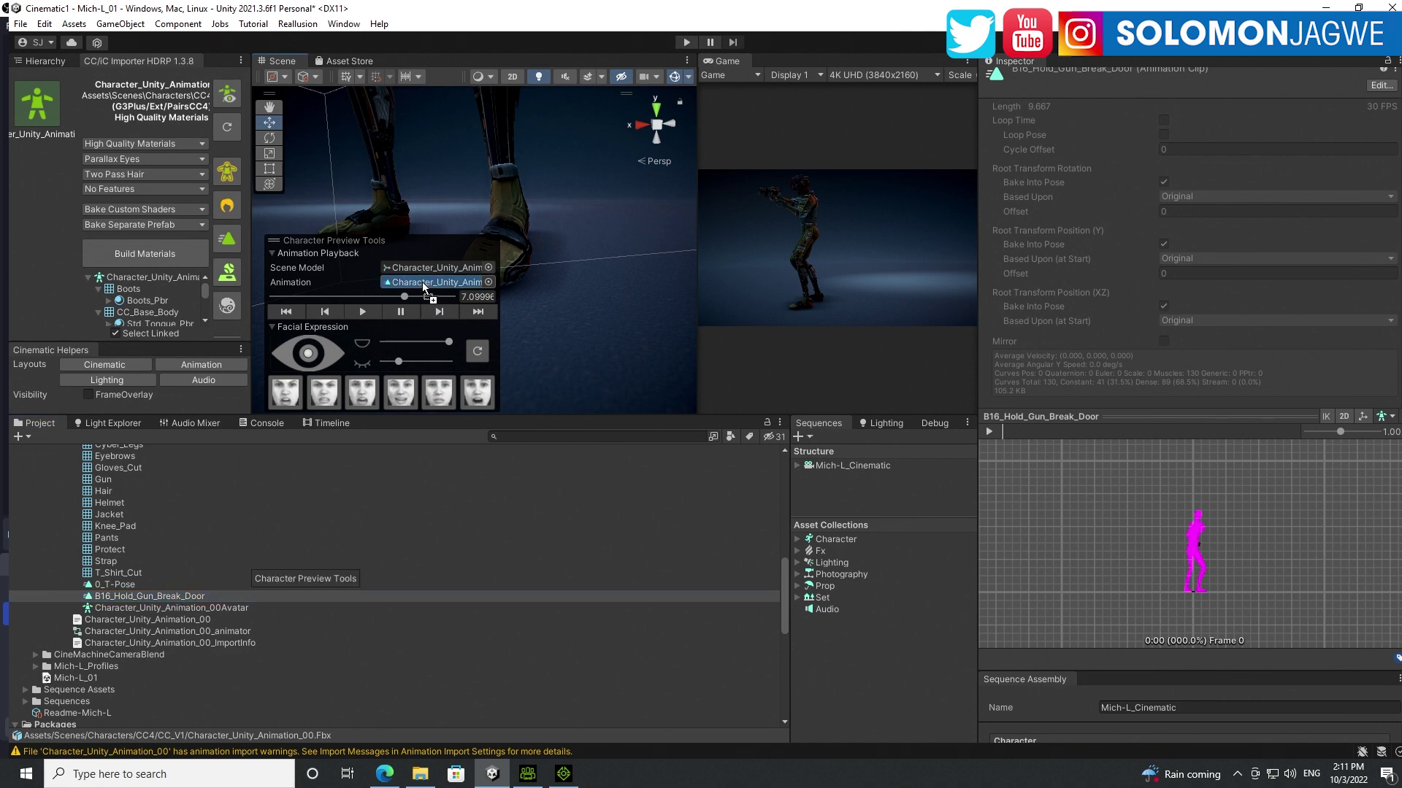
click(363, 311)
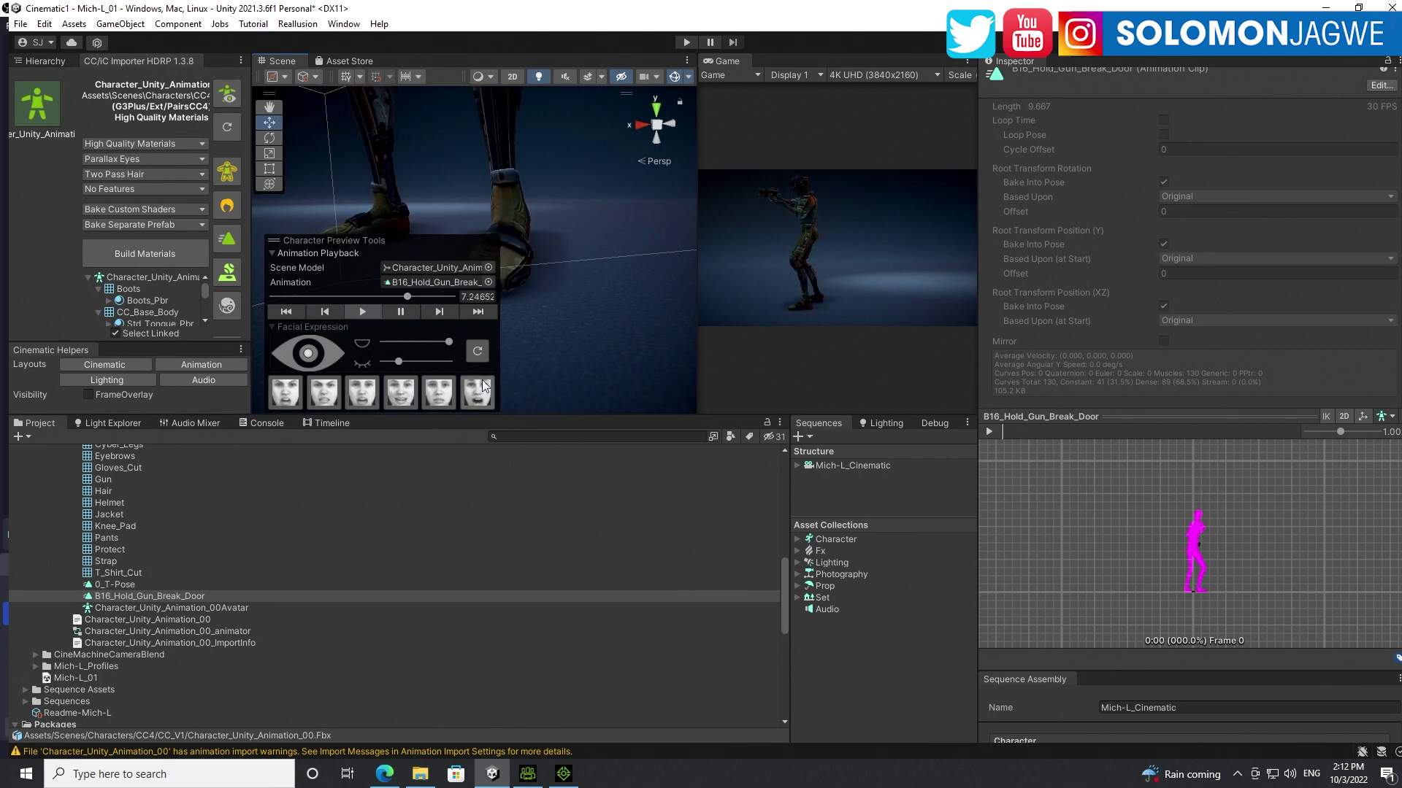
Enlarge the Scene and Game views, narrow the Inspector, and pause the animation at 7.79874.
drag(552, 418, 553, 606)
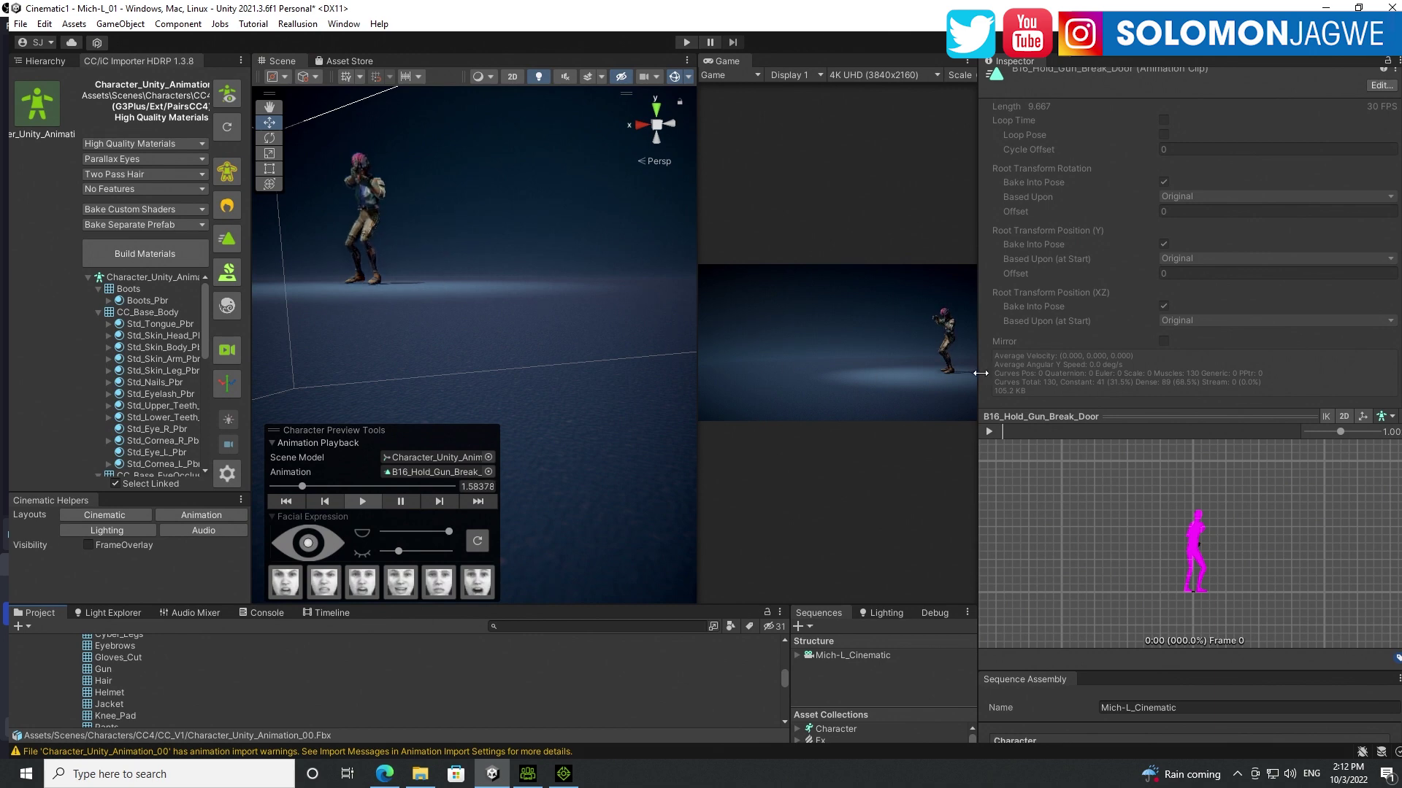
drag(979, 371, 1209, 374)
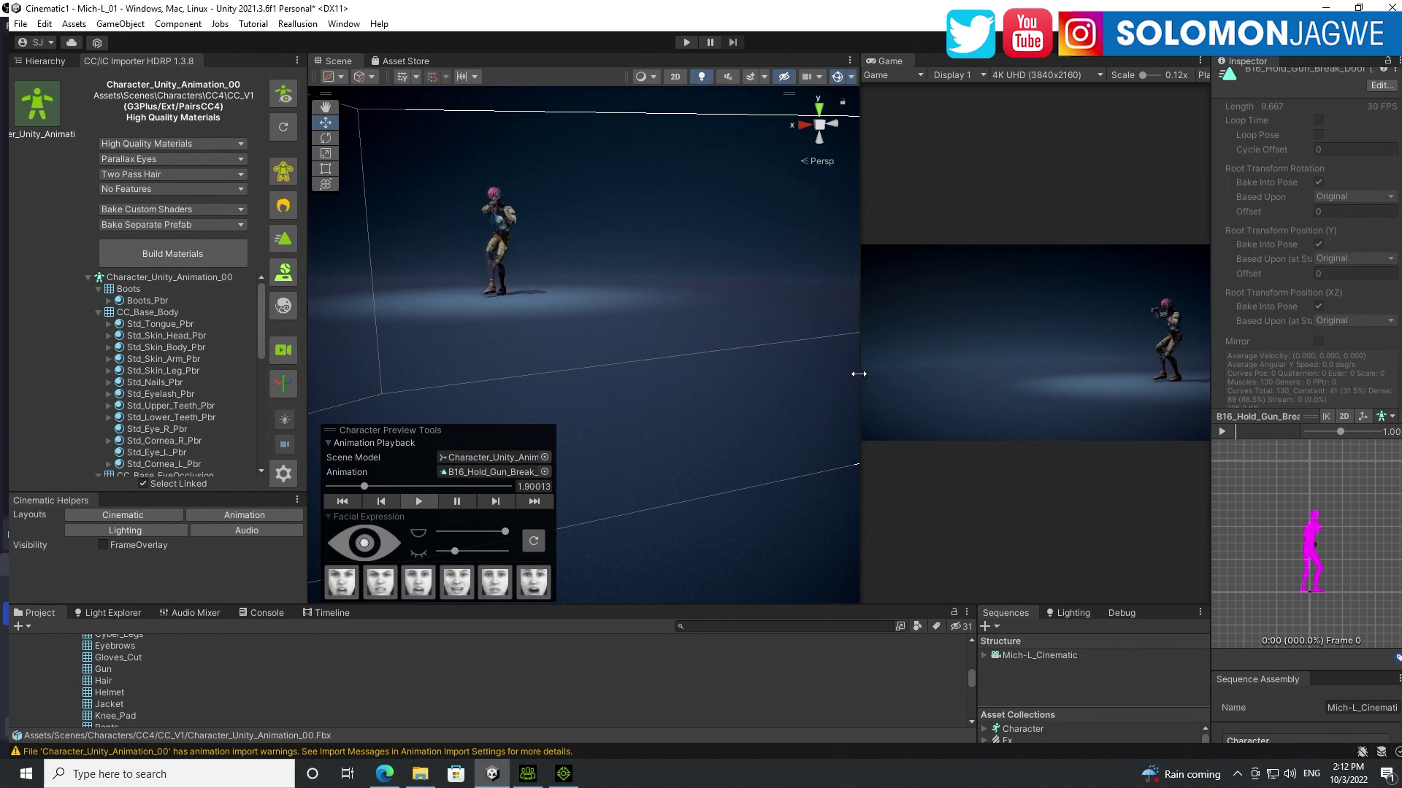
drag(859, 373, 650, 381)
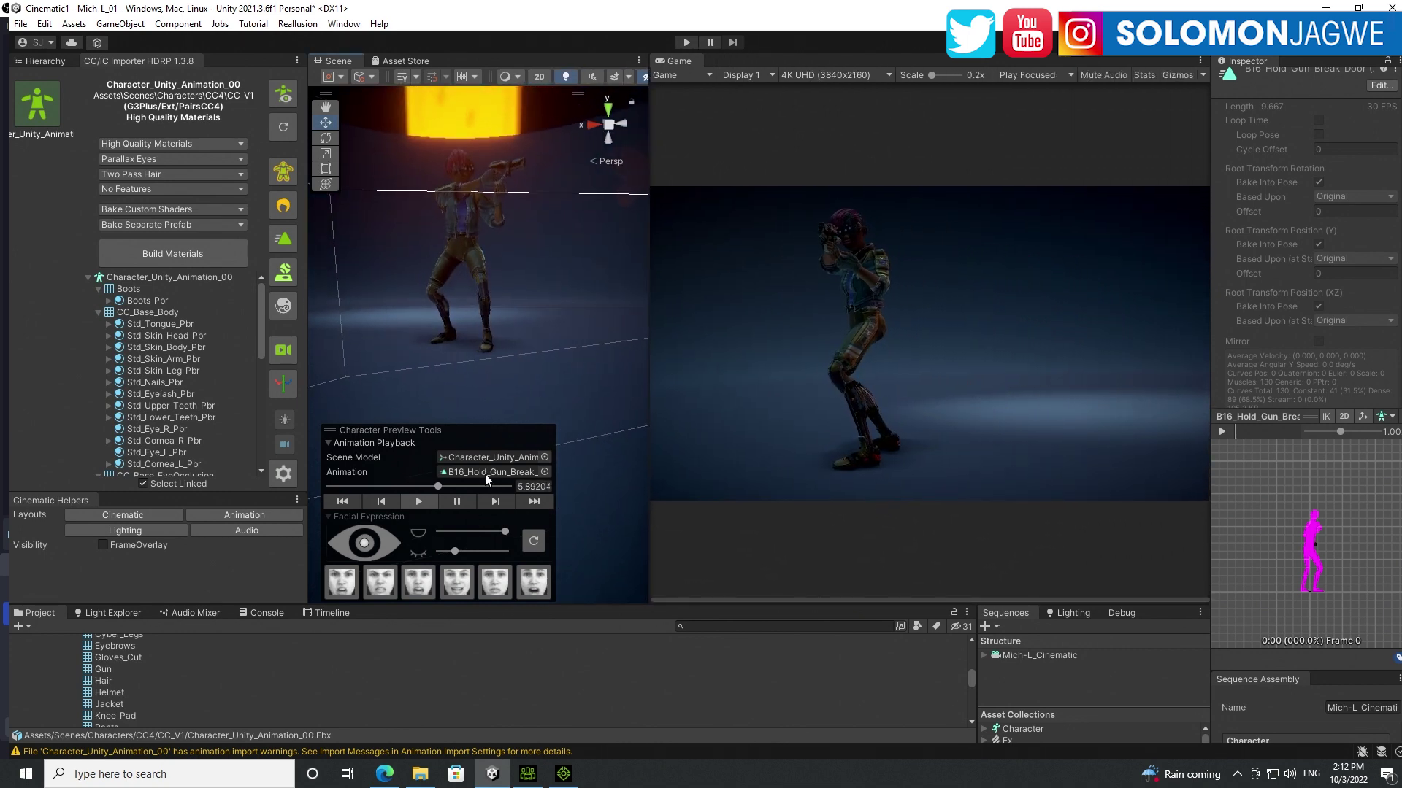
click(455, 502)
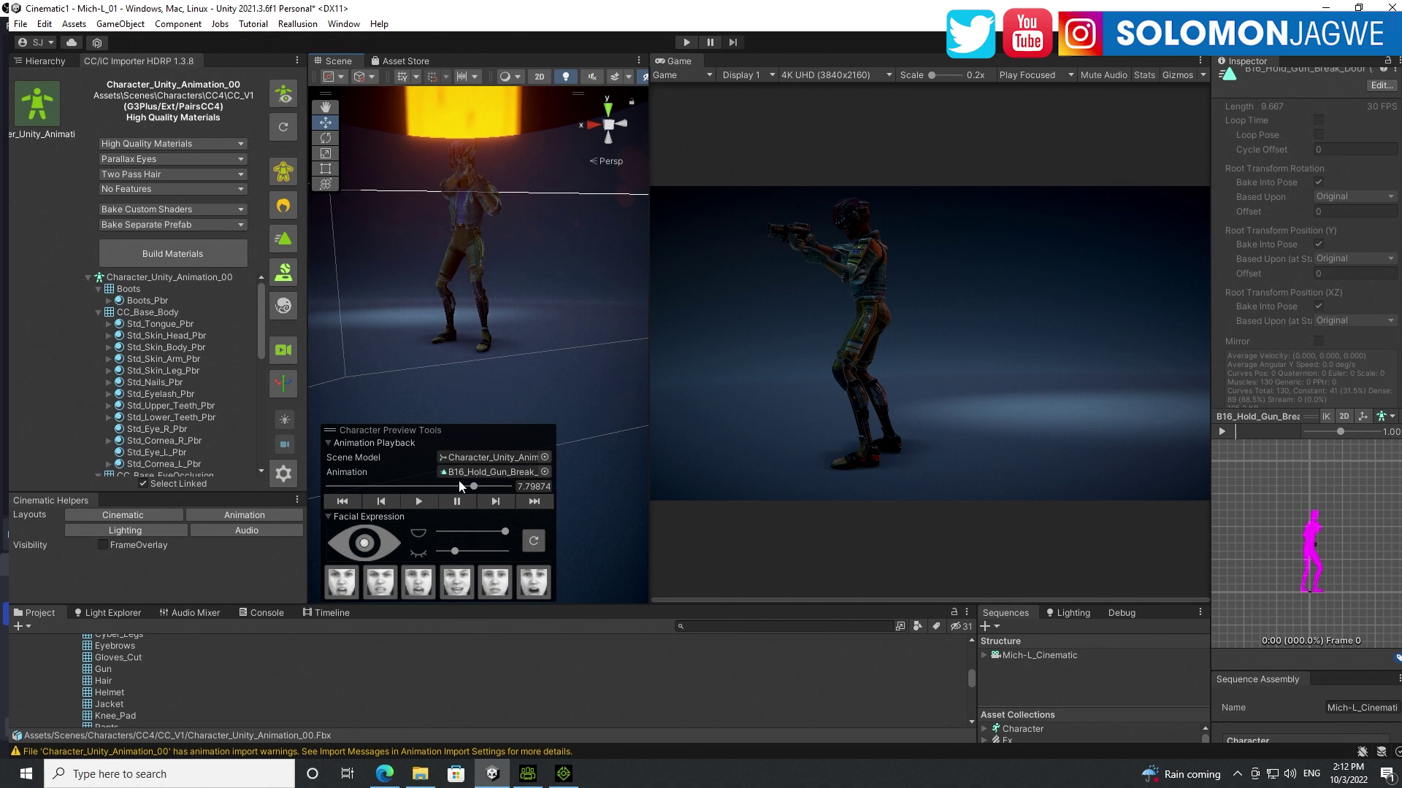
click(566, 778)
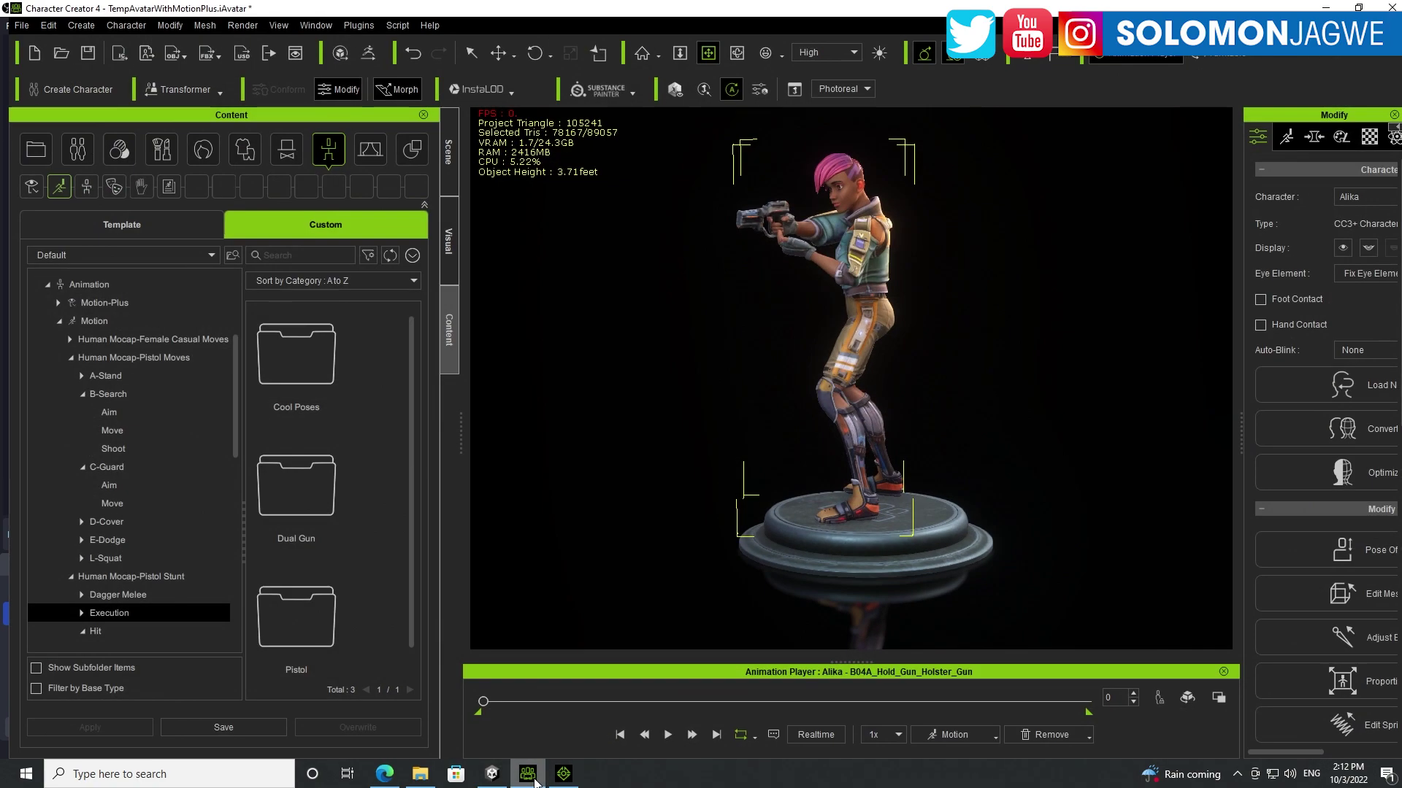
click(385, 774)
click(296, 11)
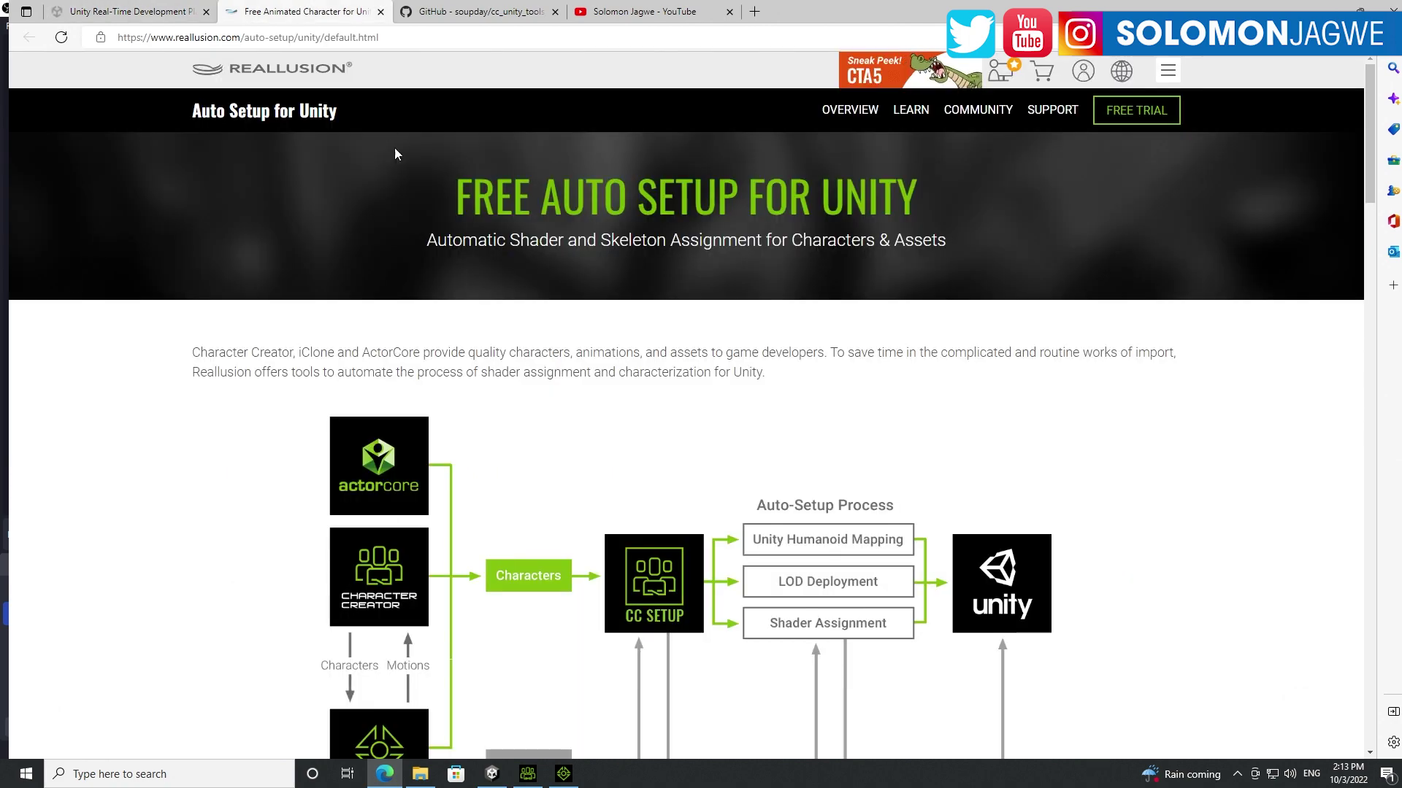
scroll(613, 287, down, 2)
scroll(614, 287, down, 3)
scroll(613, 287, up, 3)
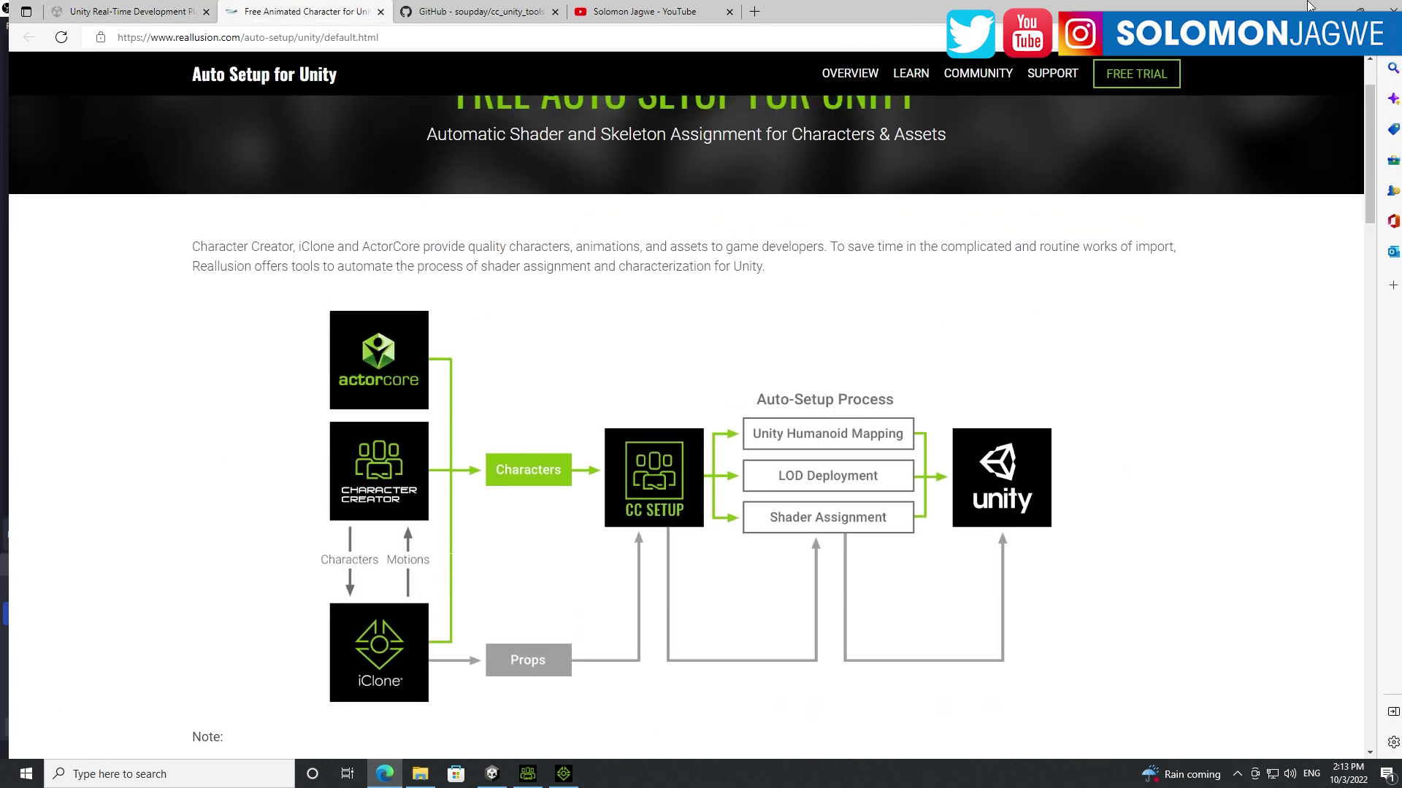
key(alt+Tab)
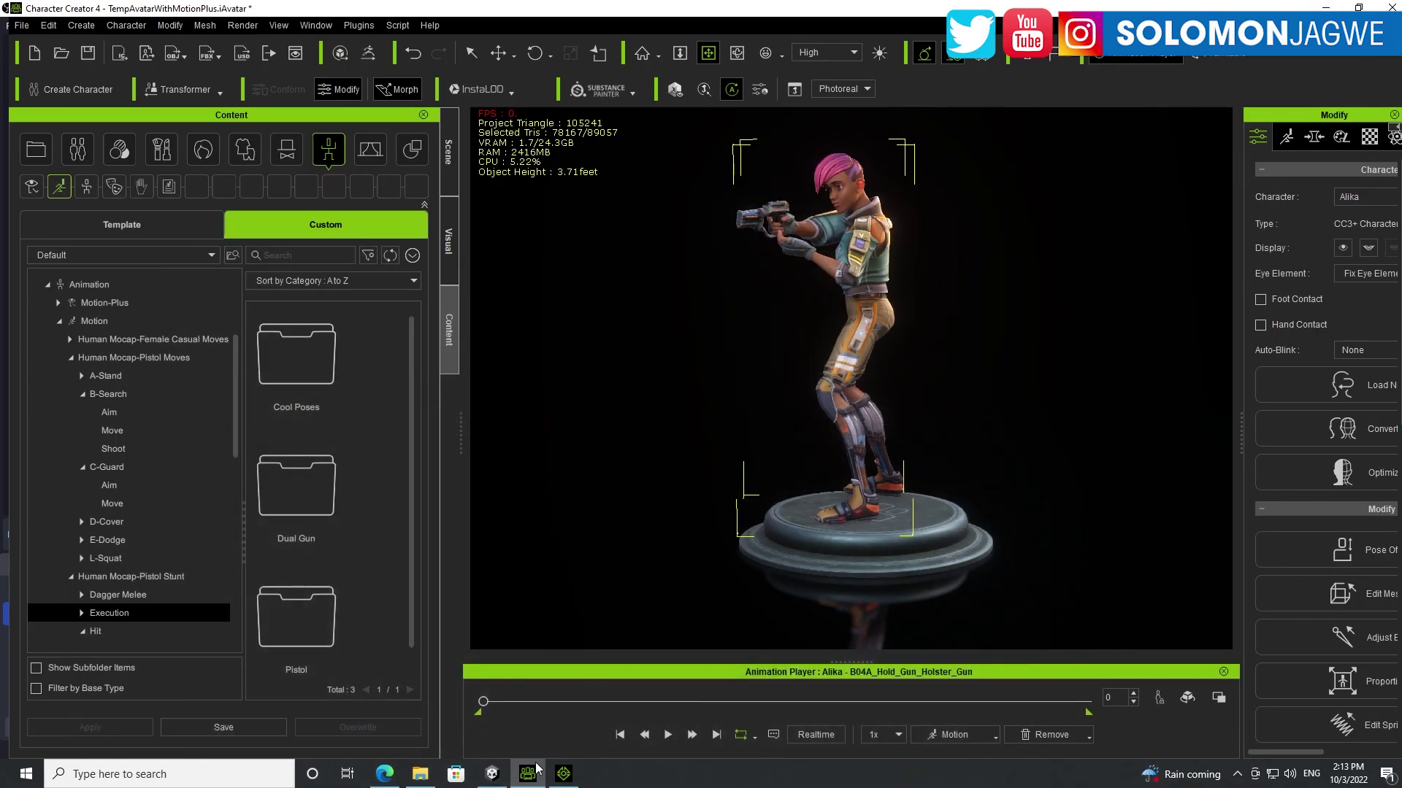
click(492, 775)
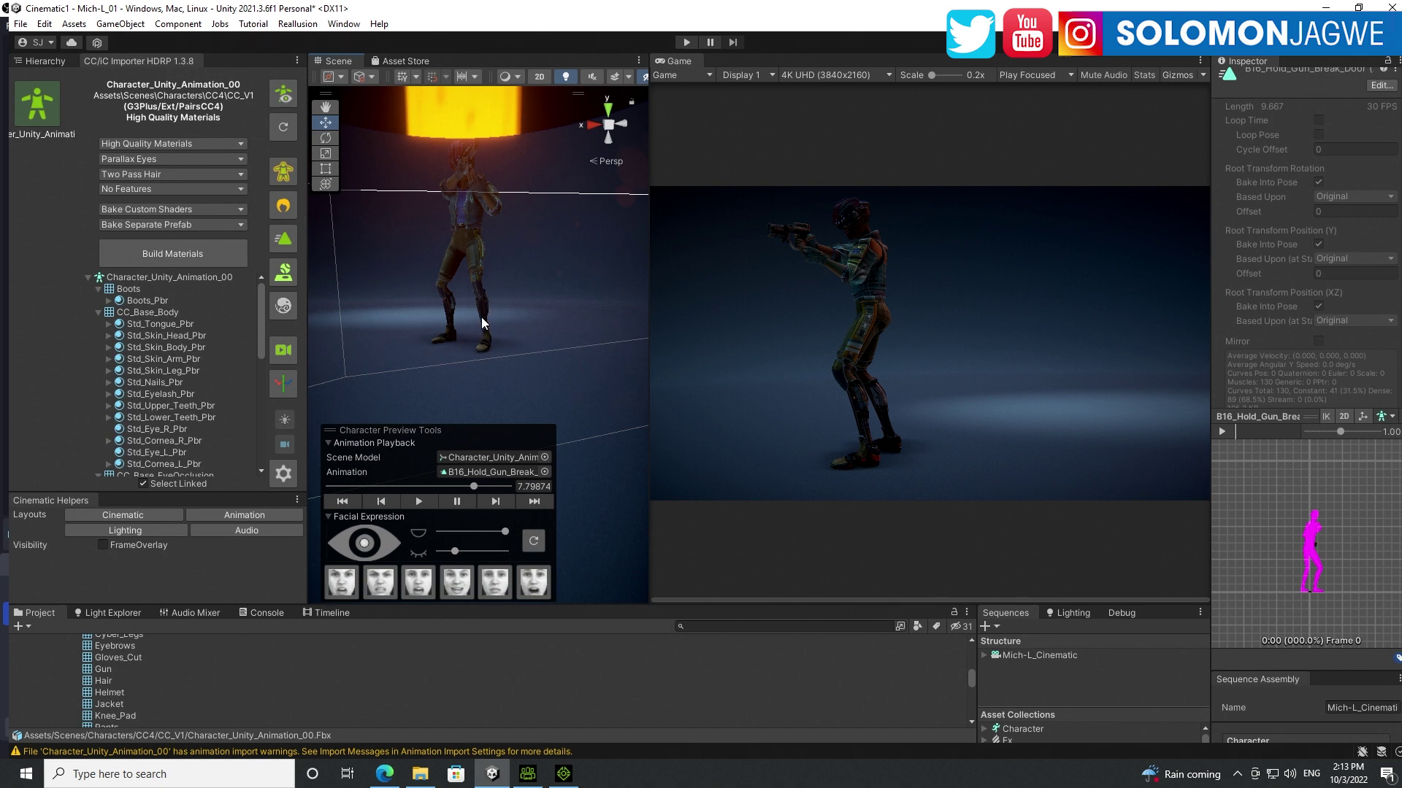
Select Character_Unity_Animation_00 in the Hierarchy and resume its gun animation.
click(48, 62)
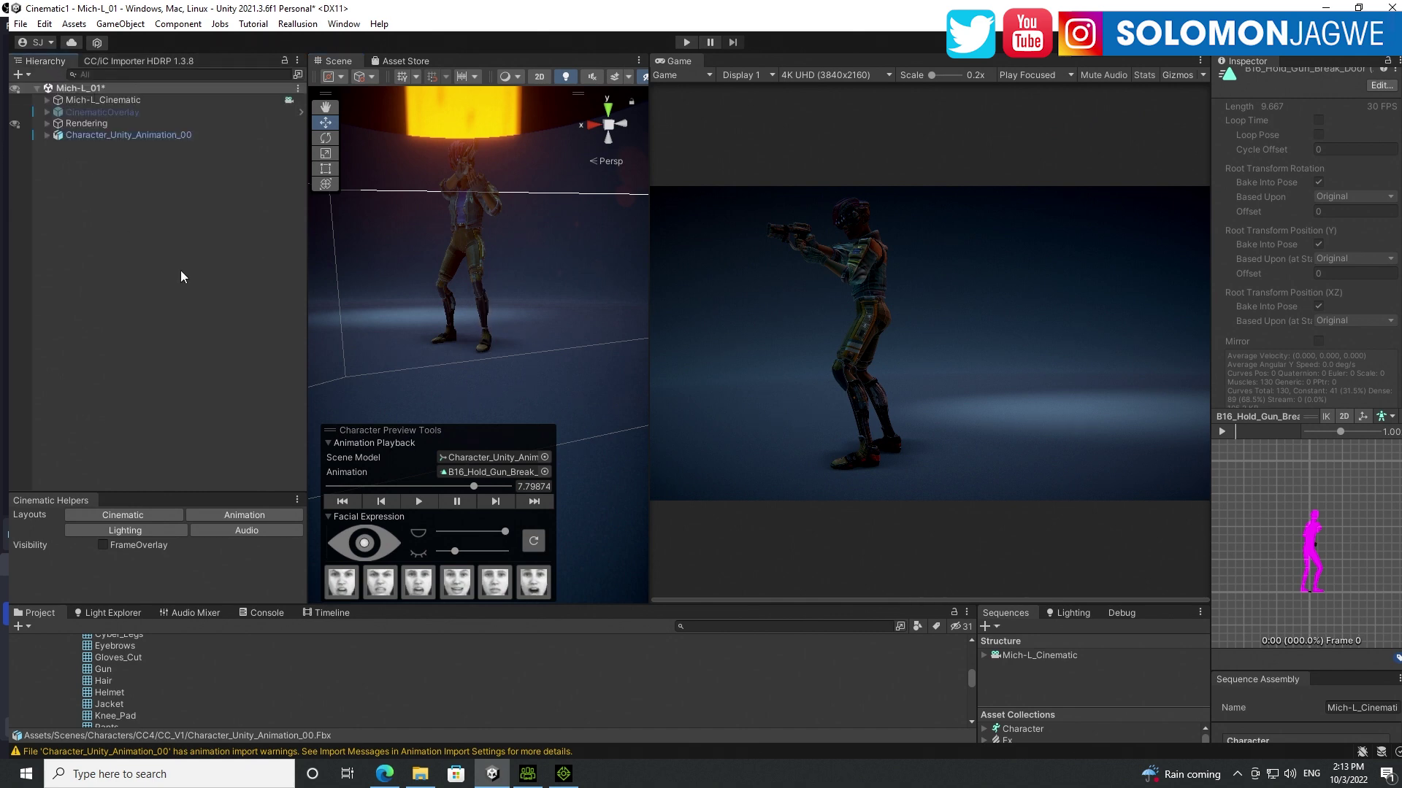
click(137, 137)
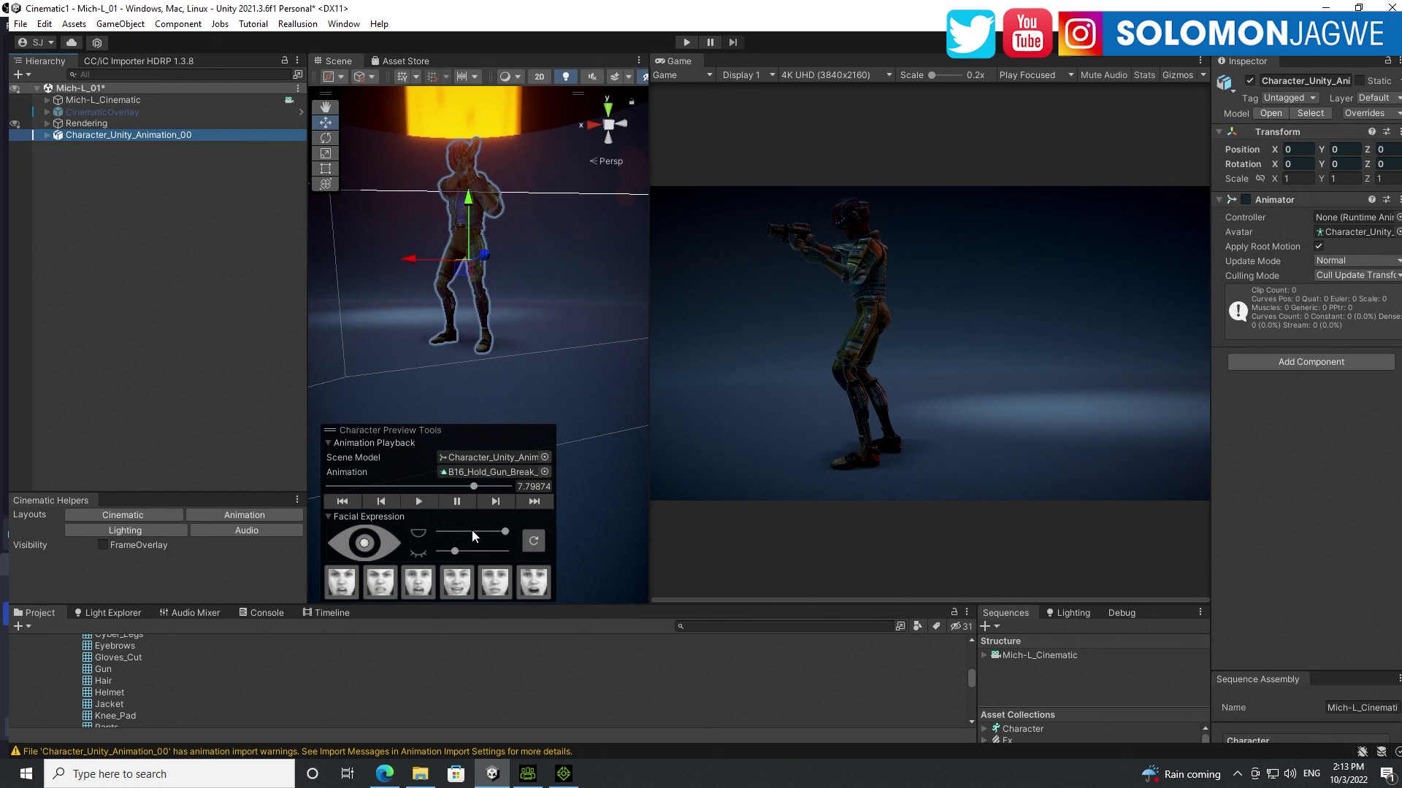
scroll(156, 677, up, 3)
scroll(157, 676, down, 3)
click(419, 502)
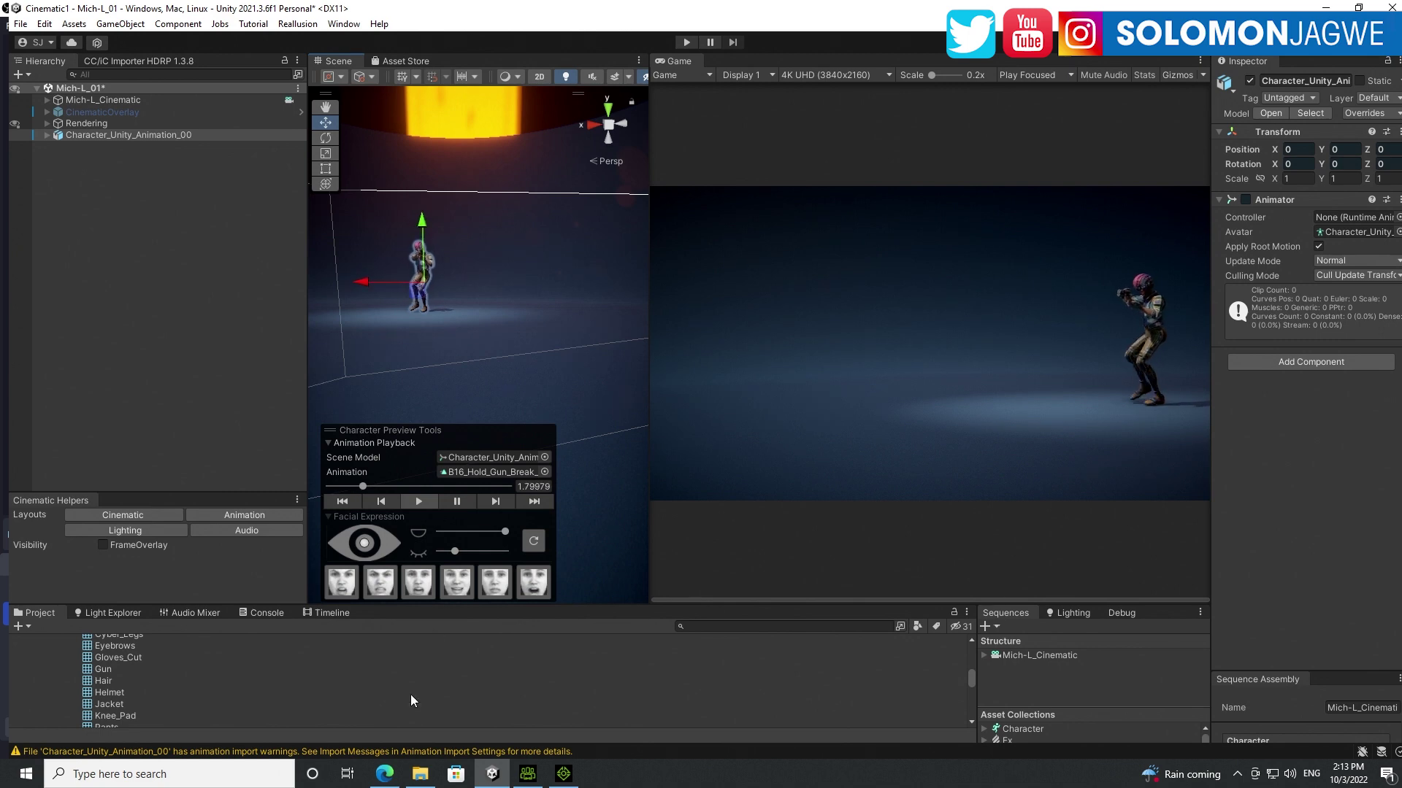
In Edge, go from the unity.com tab to the creator's YouTube channel tab.
click(387, 776)
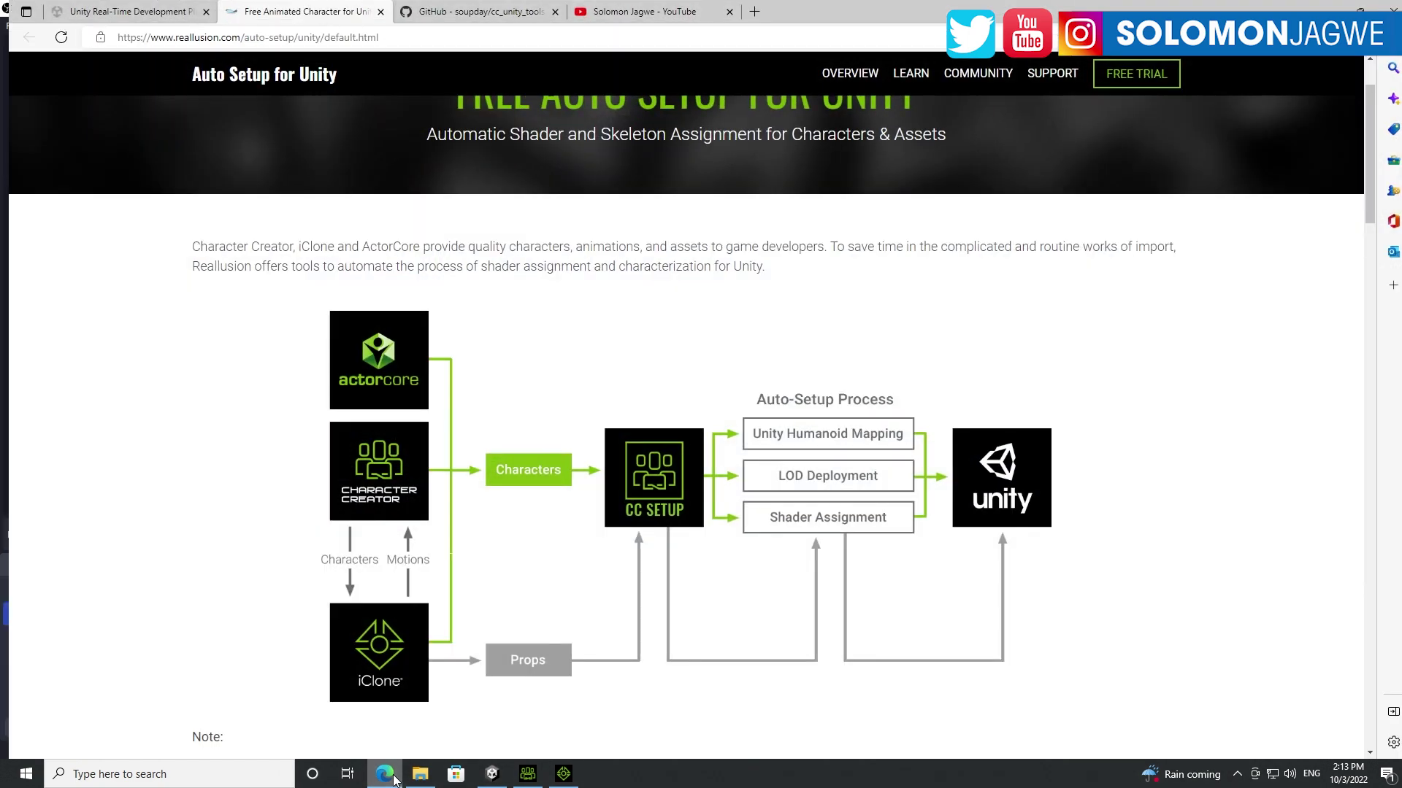
click(130, 11)
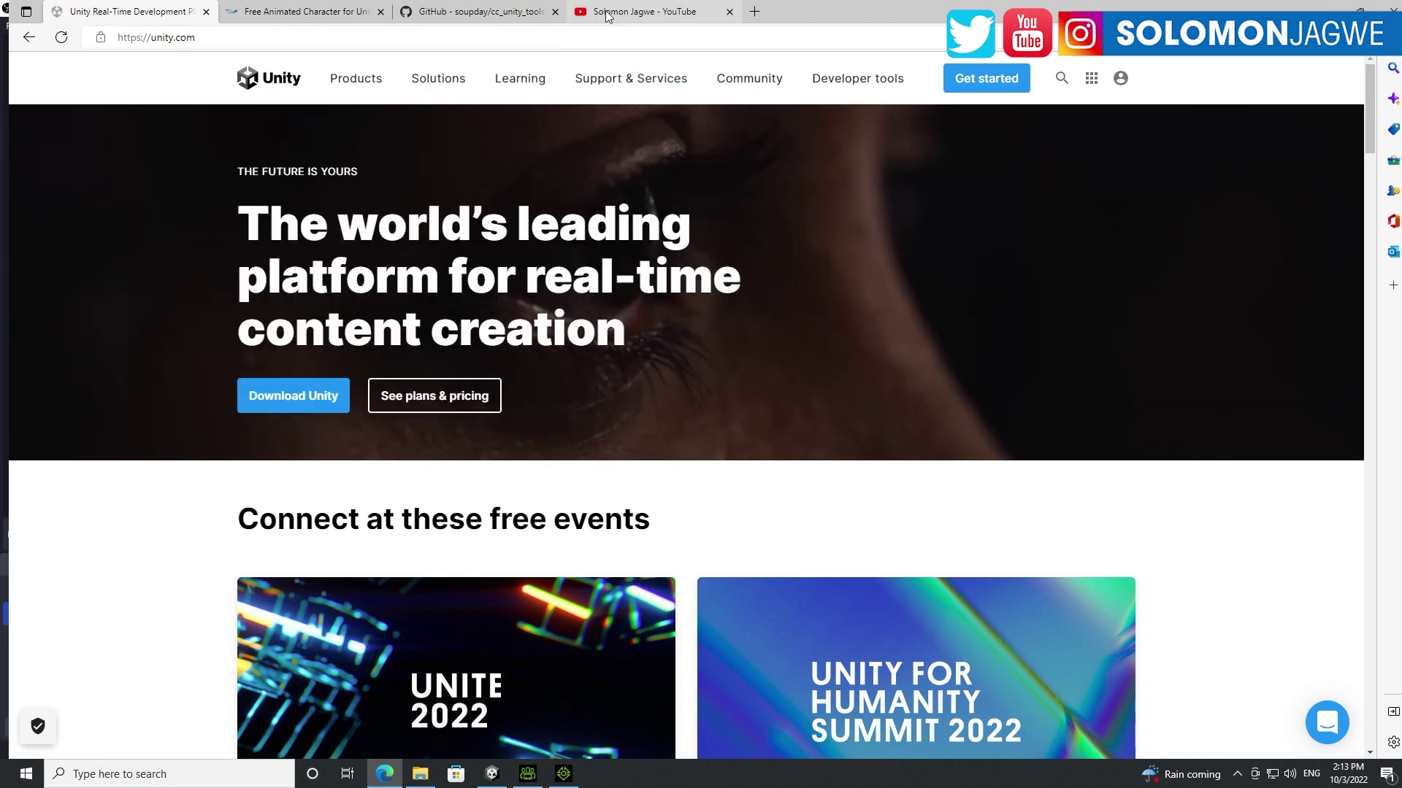
click(606, 13)
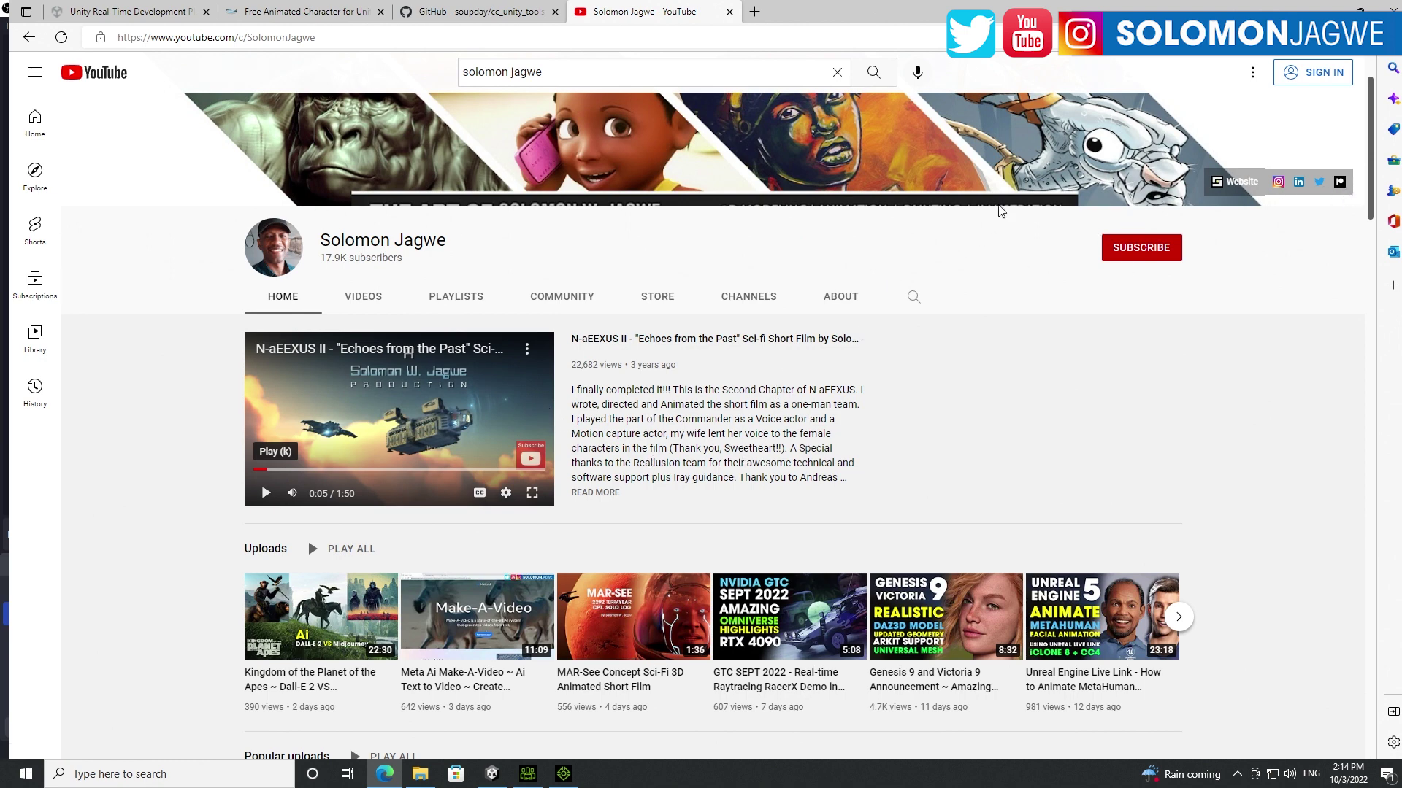
Minimize Edge, rewind B16_Hold_Gun_Break_Door to its start, and replay it.
click(1325, 8)
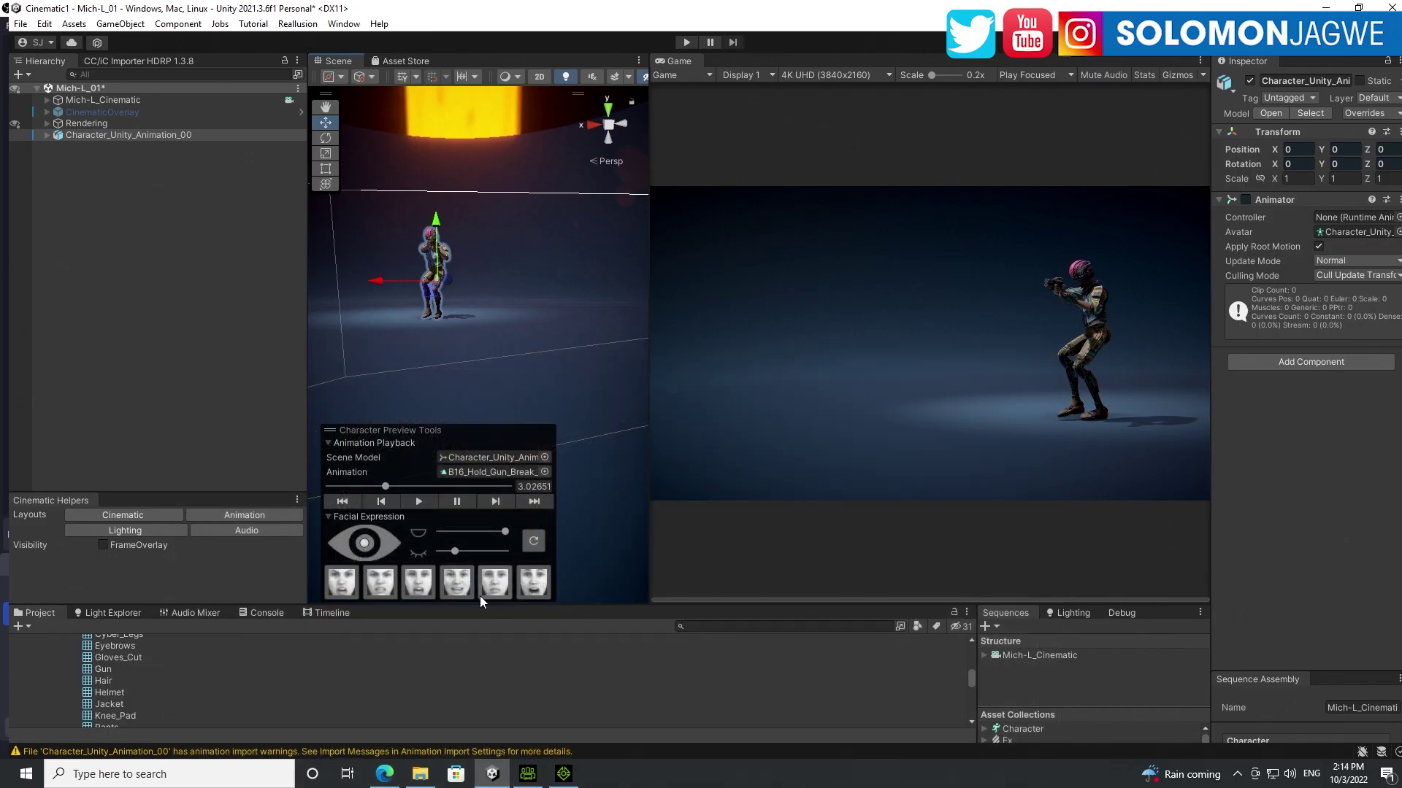
click(379, 501)
click(342, 502)
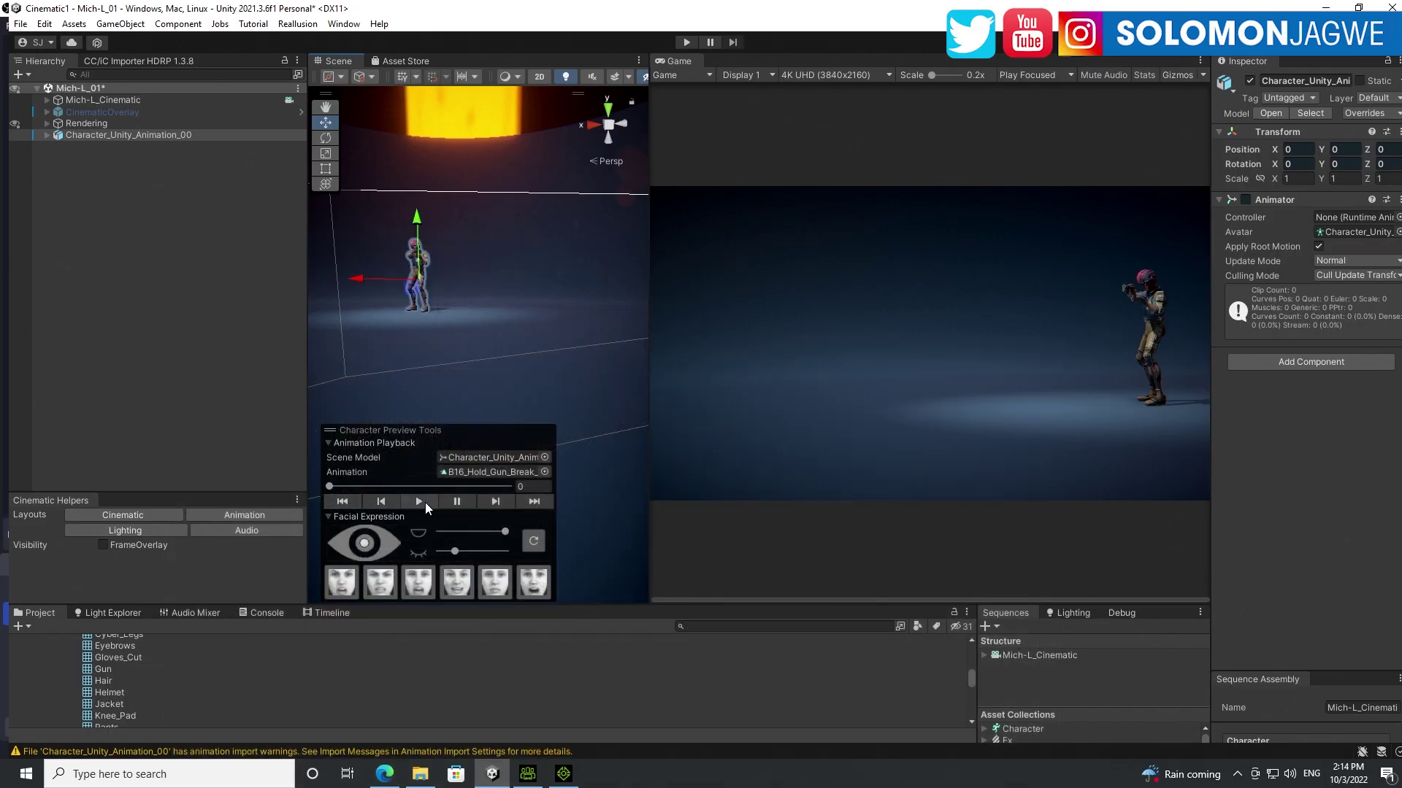
click(422, 502)
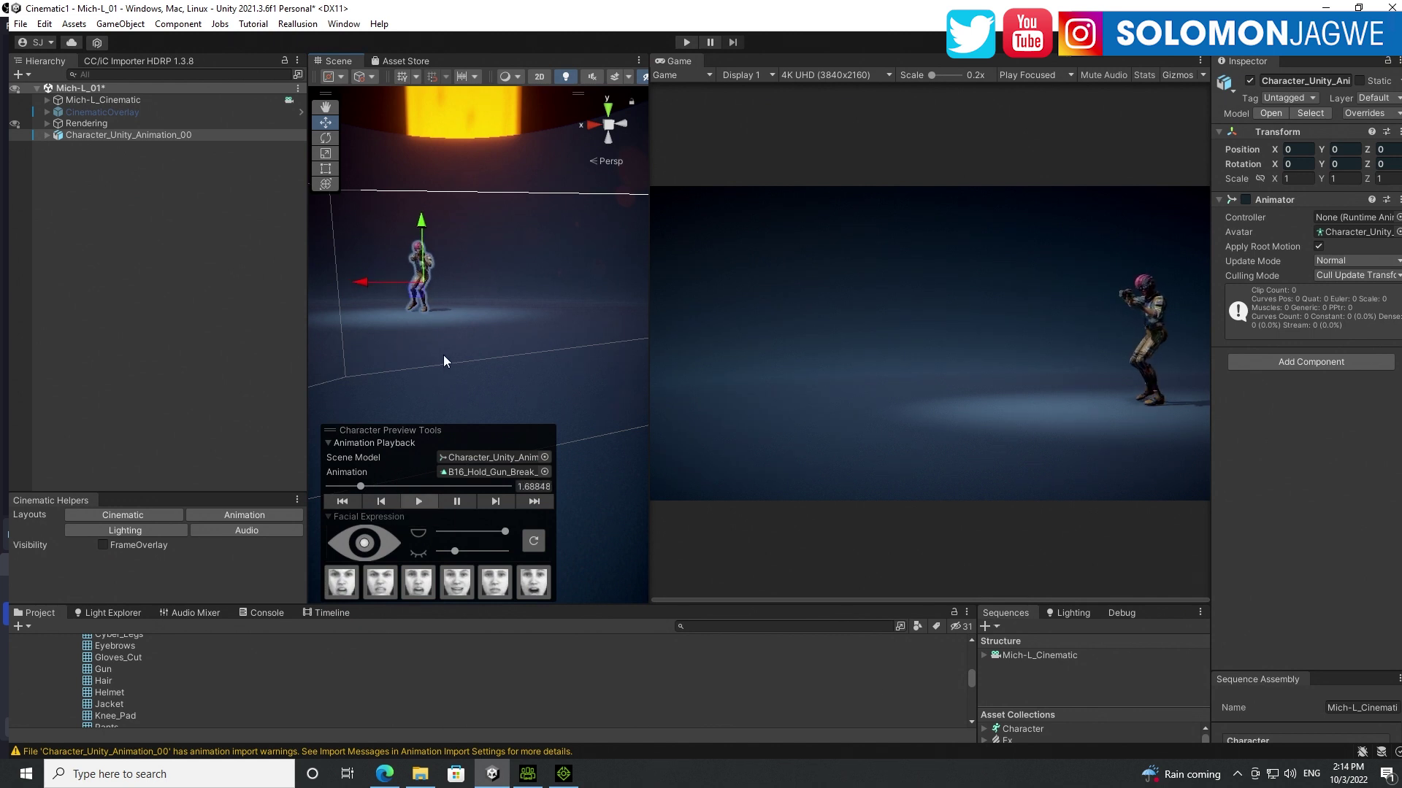